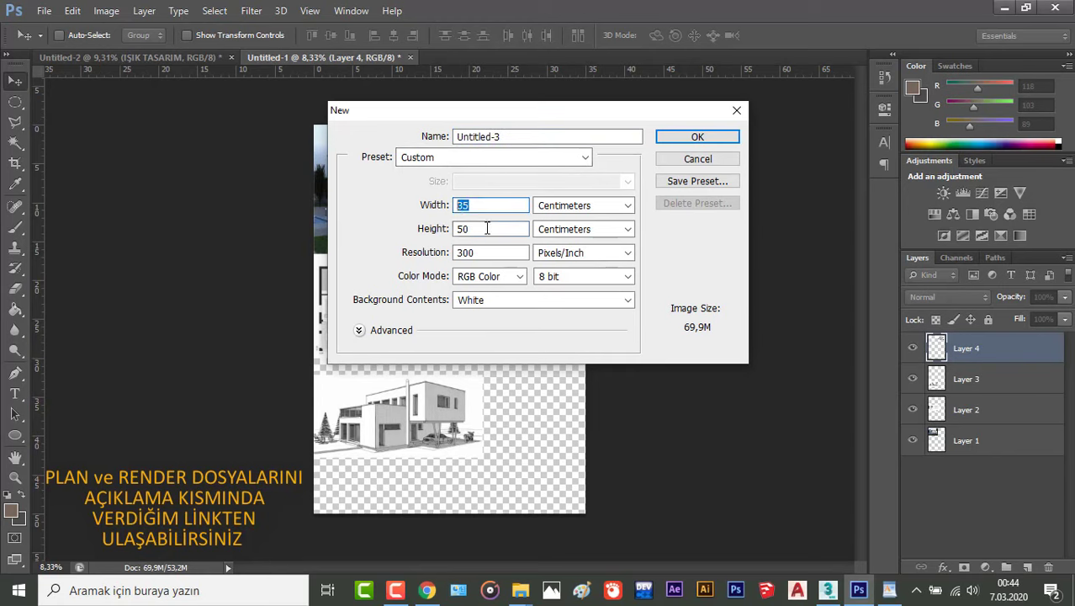
# Step: Create a 35 × 50 cm RGB document at 300 pixels/inch with white background contents and convert its background into a regular layer
pyautogui.click(482, 228)
pyautogui.click(497, 254)
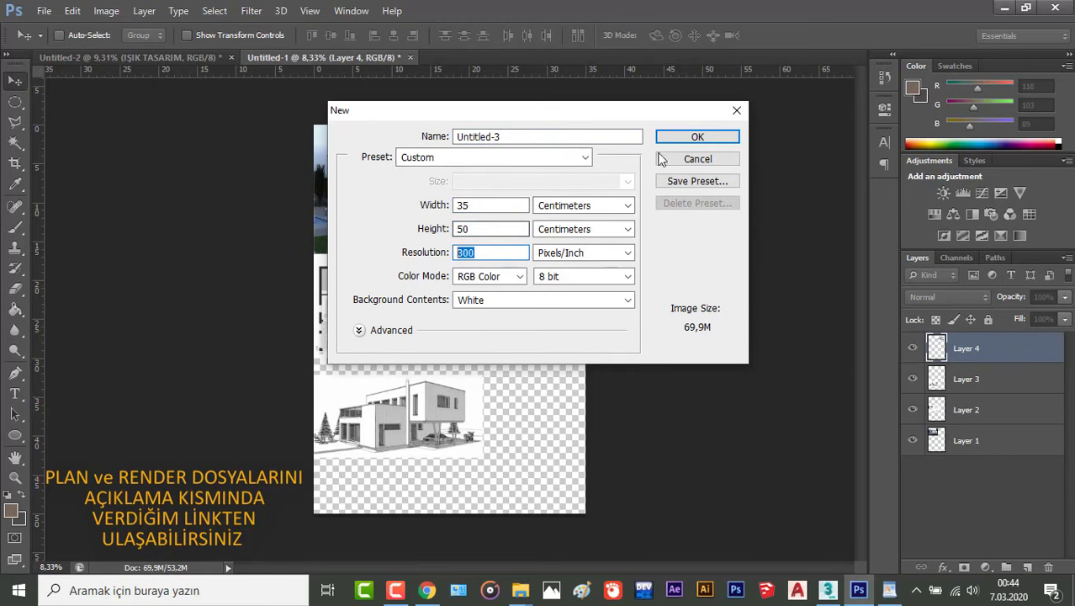
pyautogui.click(688, 138)
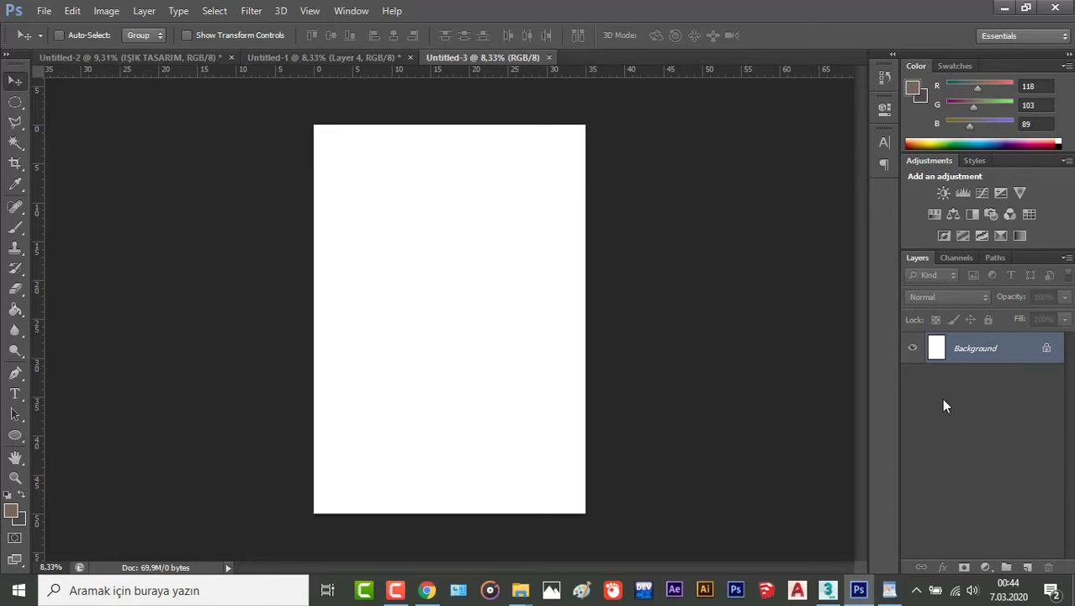
pyautogui.doubleClick(976, 353)
pyautogui.press('Return')
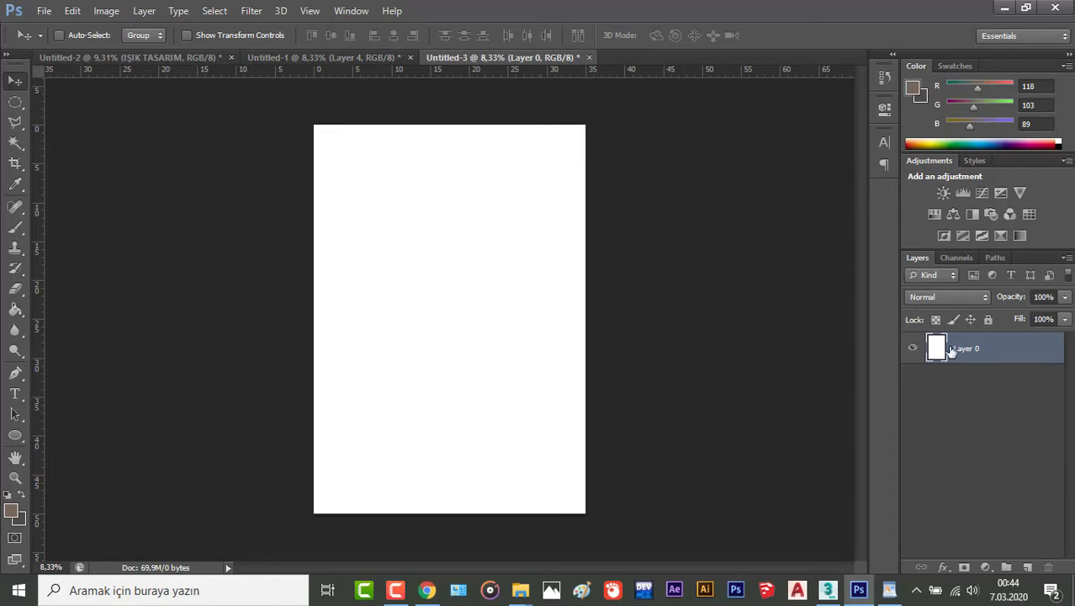
# Step: Draw a brown-filled, stroke-free rectangle about 2134 × 6530 px over the page's left half, extending past its top and bottom edges
pyautogui.click(17, 440)
pyautogui.click(68, 432)
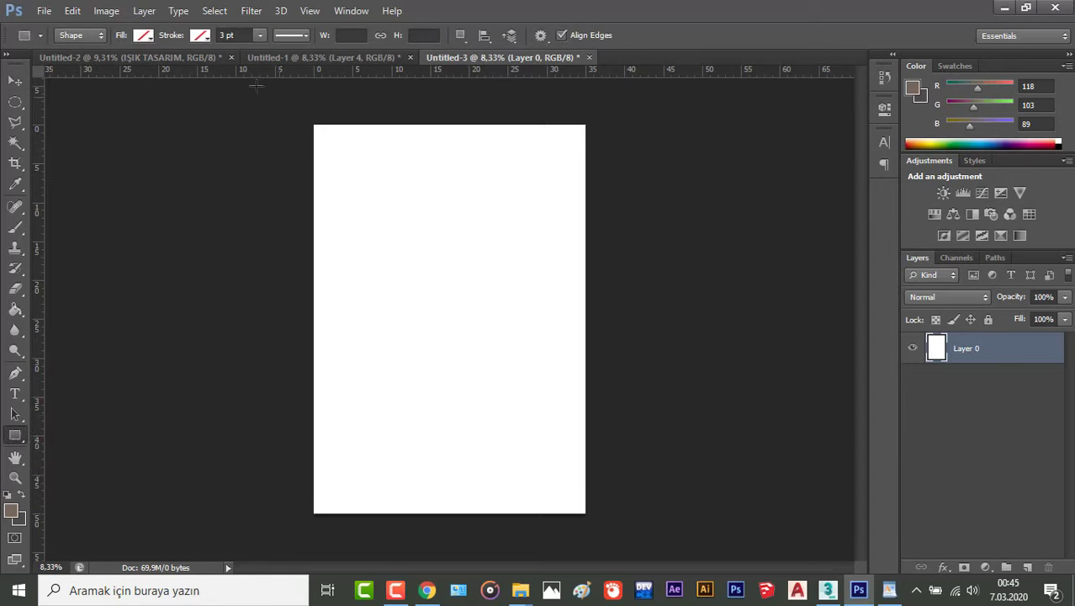
pyautogui.click(144, 36)
pyautogui.click(89, 110)
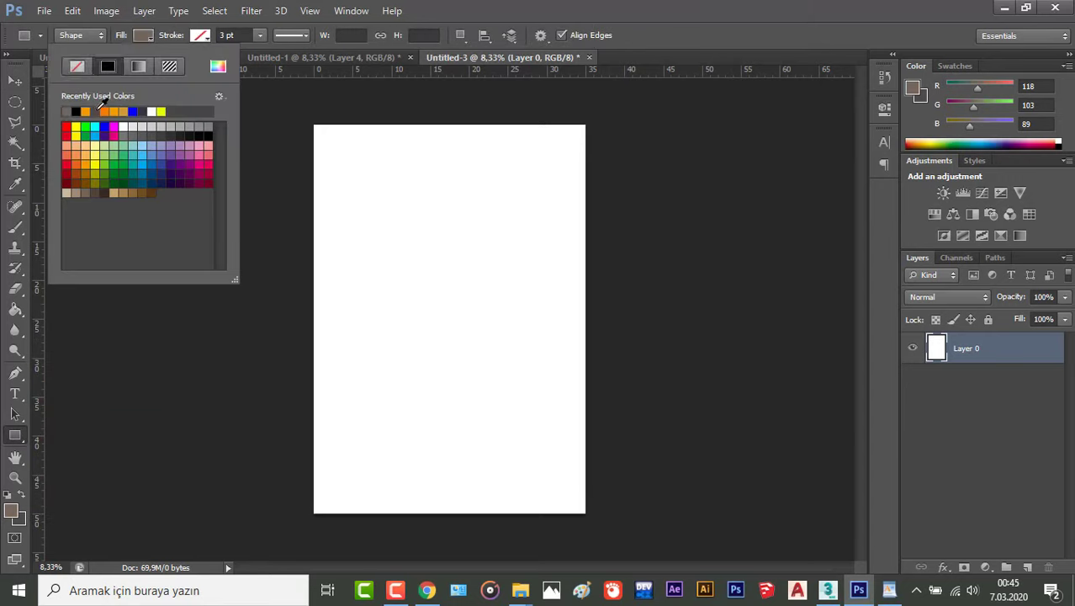
pyautogui.click(188, 38)
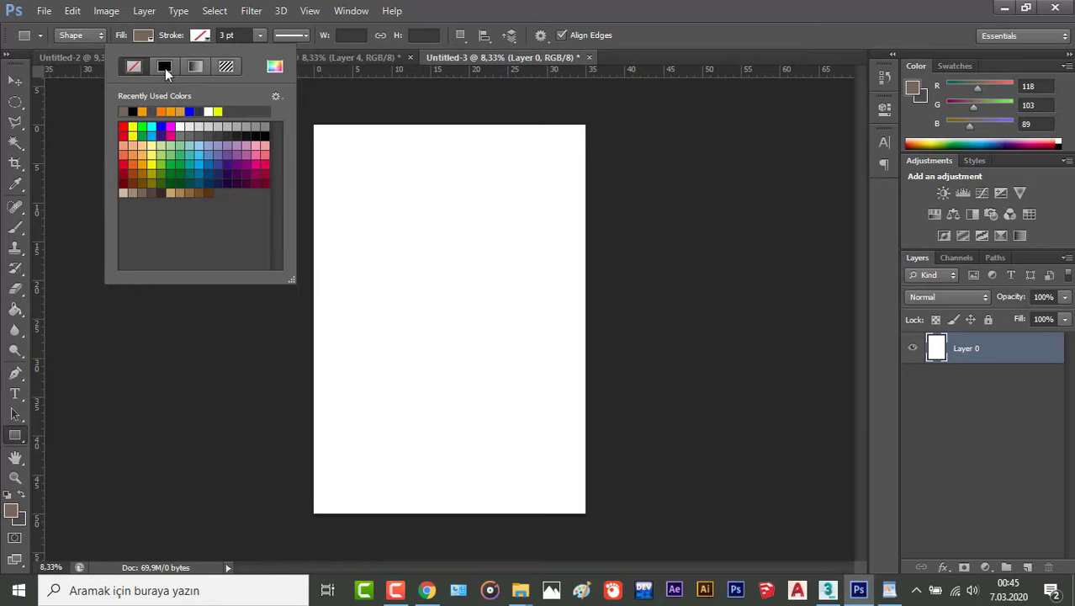
pyautogui.click(157, 66)
pyautogui.click(143, 66)
pyautogui.moveTo(303, 104)
pyautogui.mouseDown()
pyautogui.moveTo(319, 228)
pyautogui.moveTo(442, 533)
pyautogui.mouseUp()
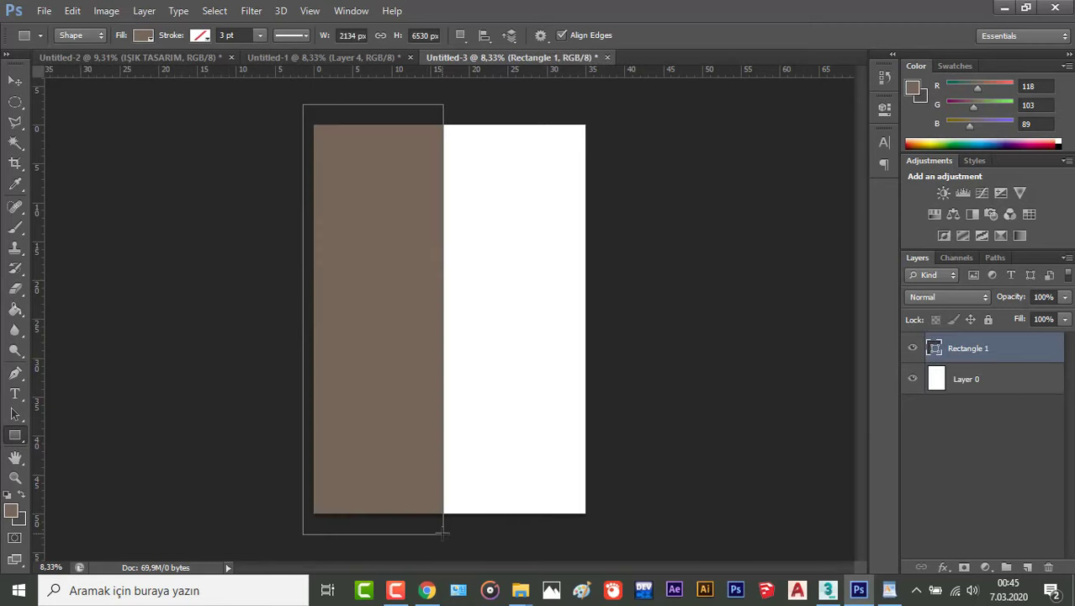
# Step: Test a tilt on the rectangle and place vertical guides about 19 cm and 9 cm across the page for its slanted edge
pyautogui.hotkey('ctrl', 't')
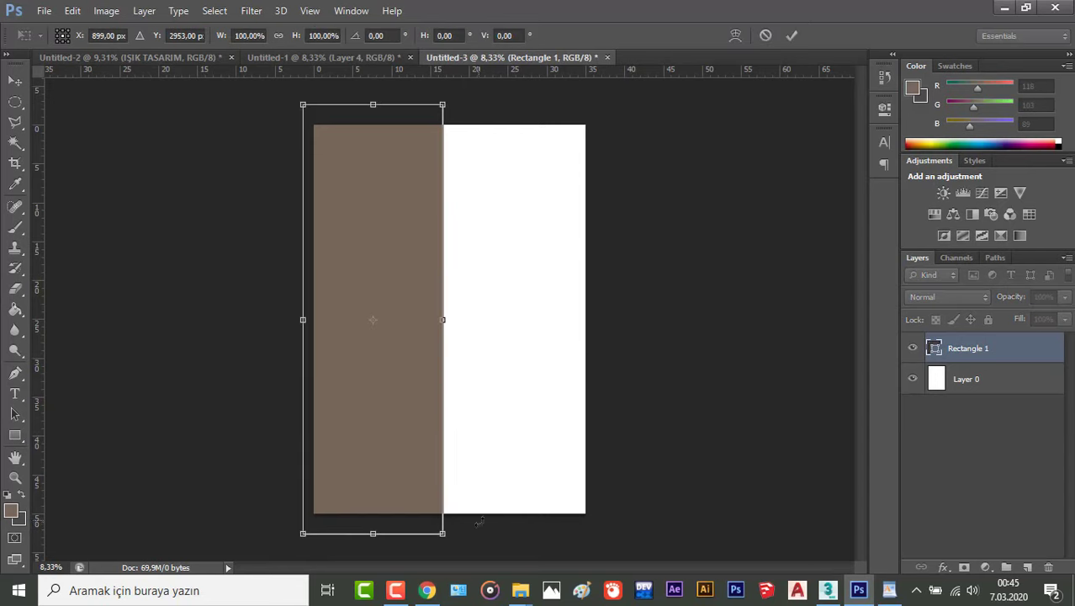
pyautogui.moveTo(478, 529); pyautogui.dragTo(425, 560)
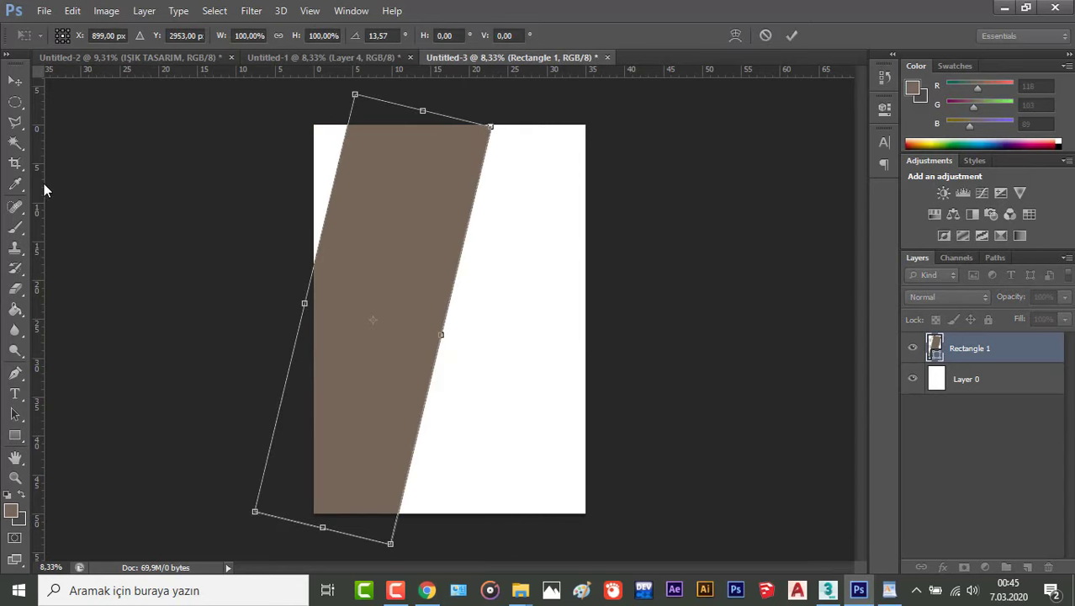
pyautogui.moveTo(38, 148); pyautogui.dragTo(408, 150)
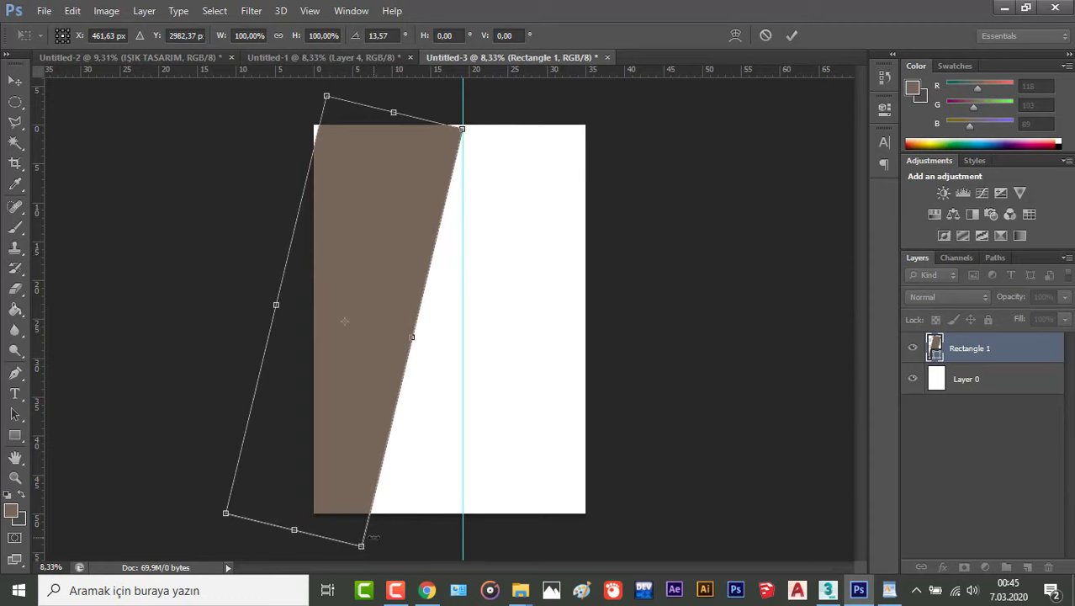
pyautogui.moveTo(499, 131); pyautogui.dragTo(481, 64)
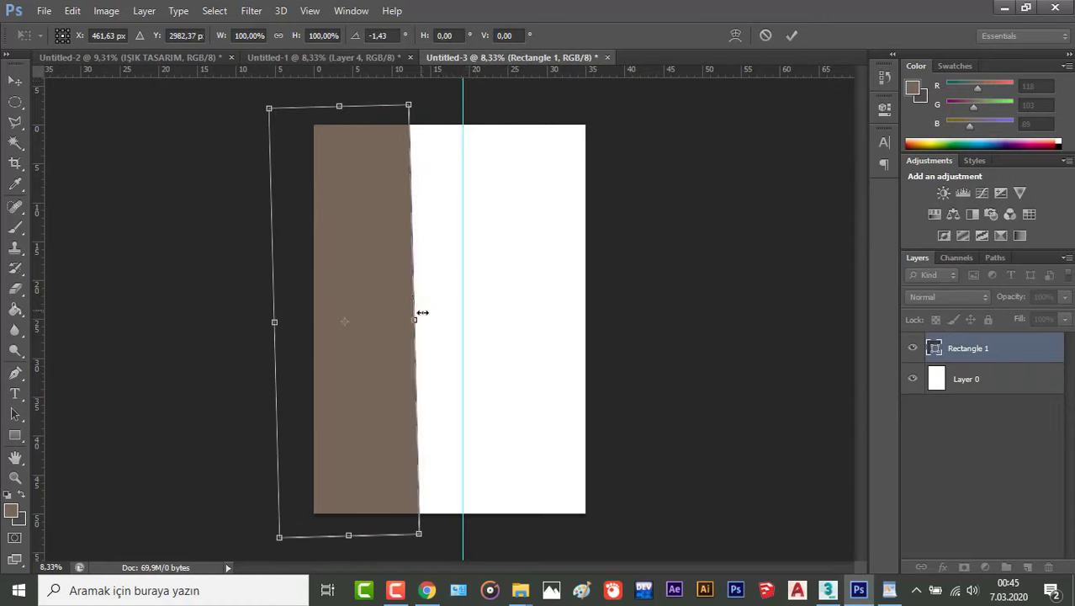
pyautogui.moveTo(427, 86); pyautogui.dragTo(432, 89)
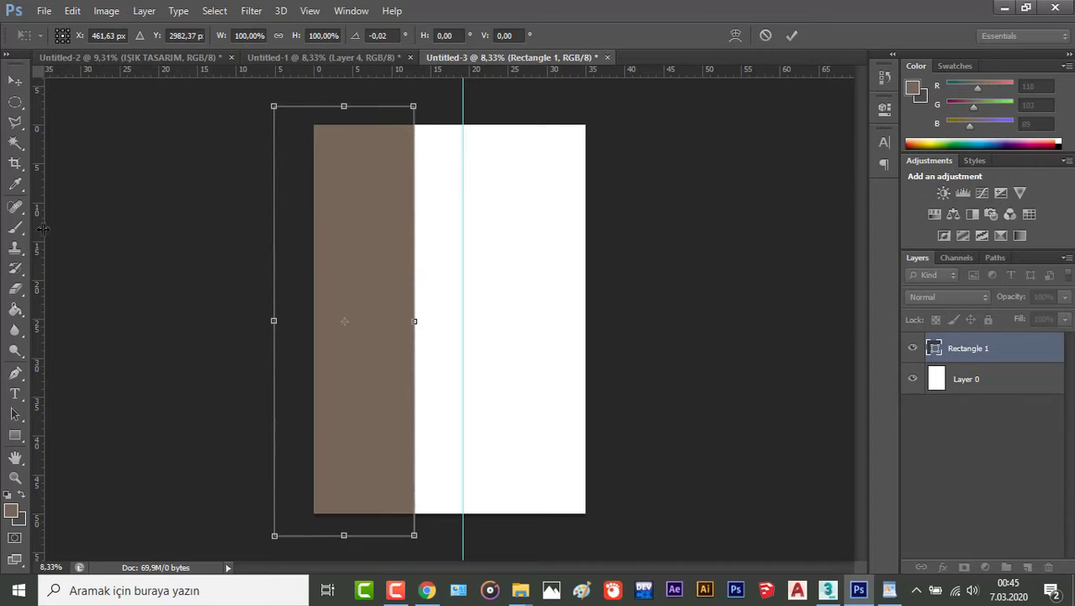
pyautogui.moveTo(42, 228); pyautogui.dragTo(385, 285)
# Step: Rotate the rectangle about 11° and shift it so its slanted right edge spans the two guides from page top to bottom
pyautogui.moveTo(433, 117); pyautogui.dragTo(456, 139)
pyautogui.moveTo(409, 168); pyautogui.dragTo(417, 163)
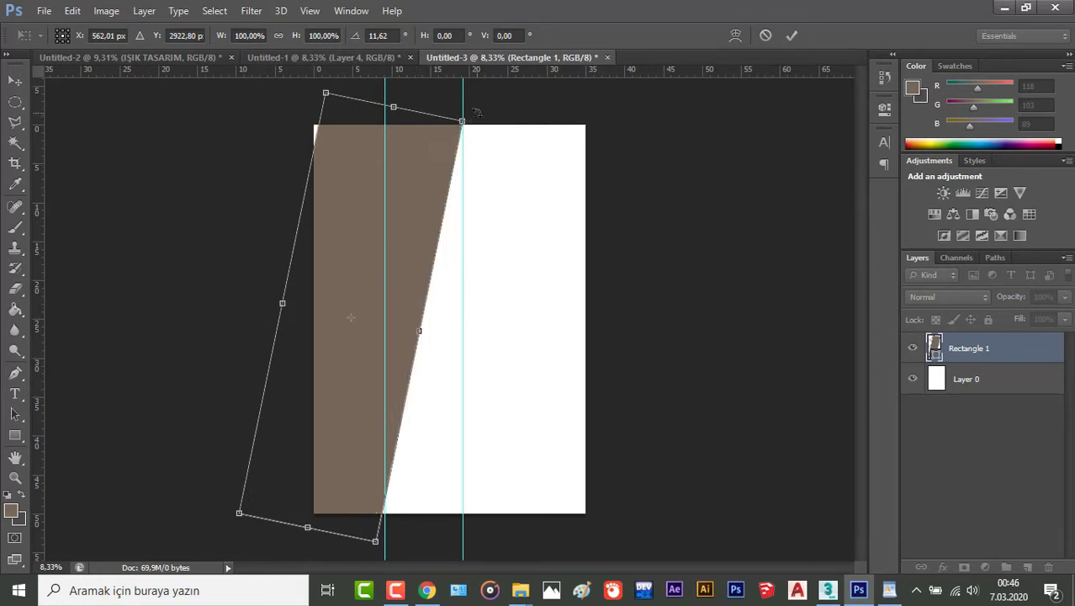
pyautogui.moveTo(475, 112); pyautogui.dragTo(481, 84)
pyautogui.moveTo(432, 173); pyautogui.dragTo(434, 168)
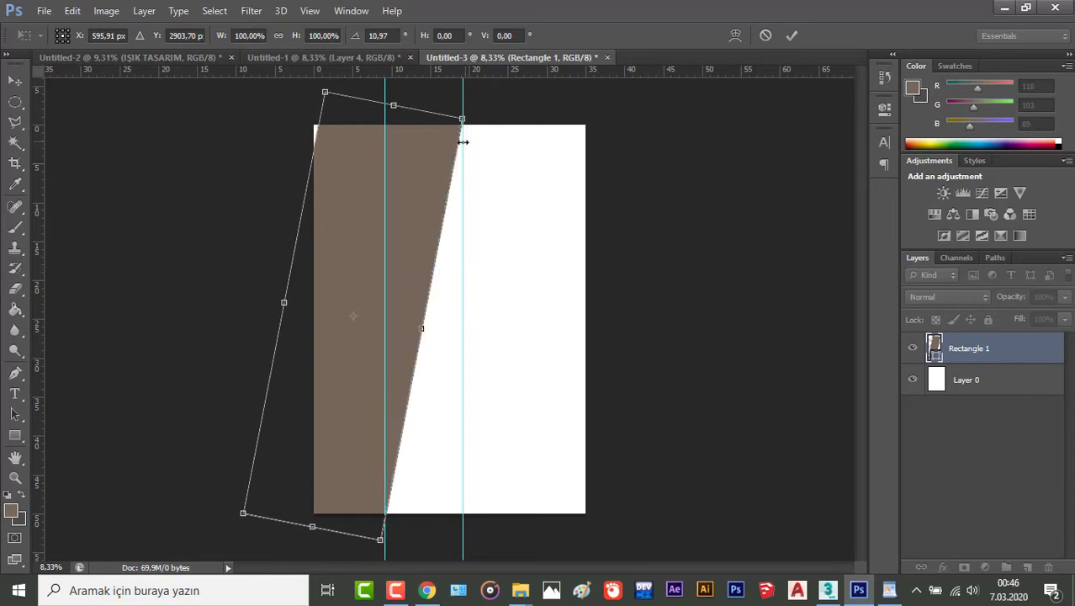
pyautogui.click(792, 35)
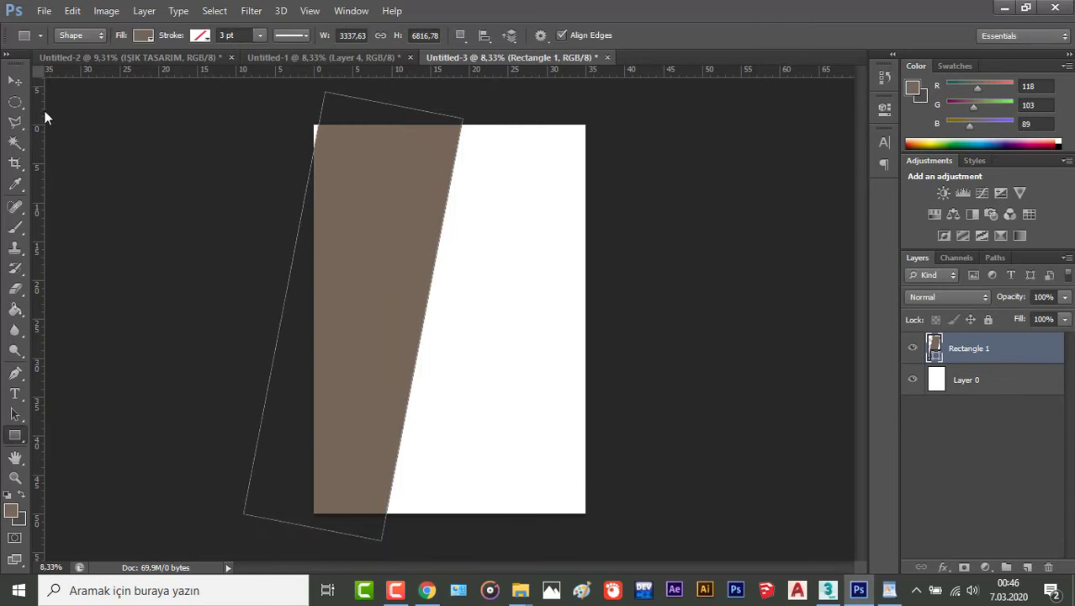
# Step: Stretch the tilted rectangle leftward to about 108% width so it covers the page's upper-left corner
pyautogui.hotkey('ctrl', 't')
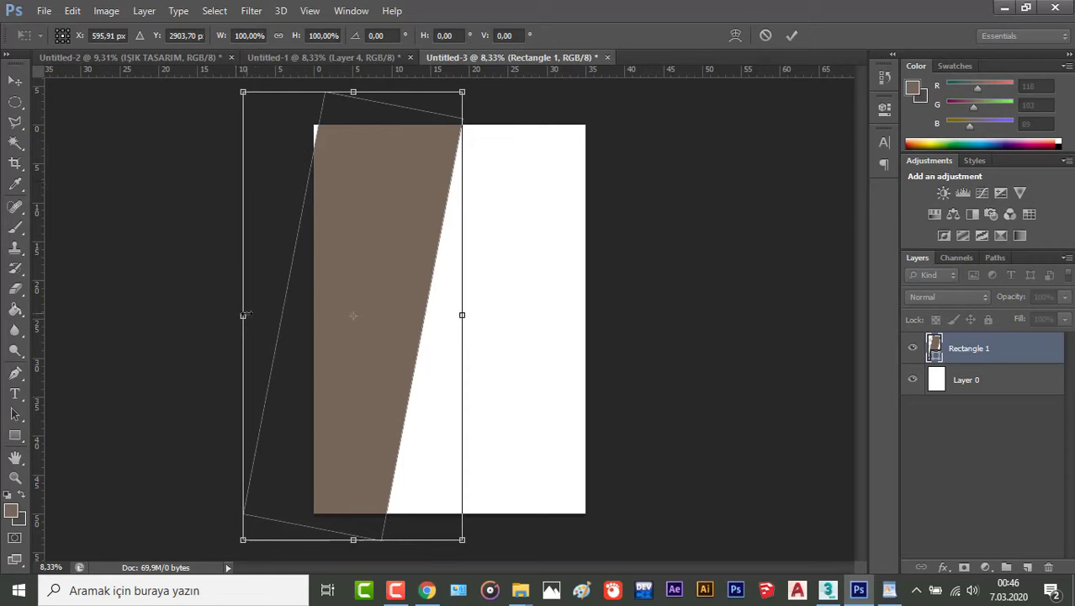
pyautogui.moveTo(243, 315); pyautogui.dragTo(225, 315)
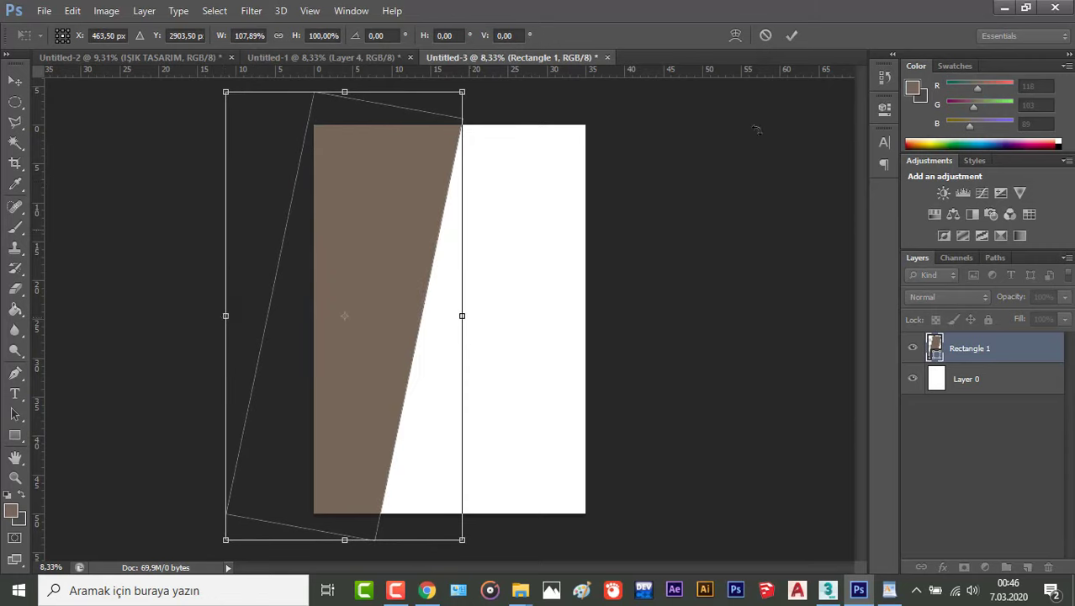
pyautogui.click(792, 35)
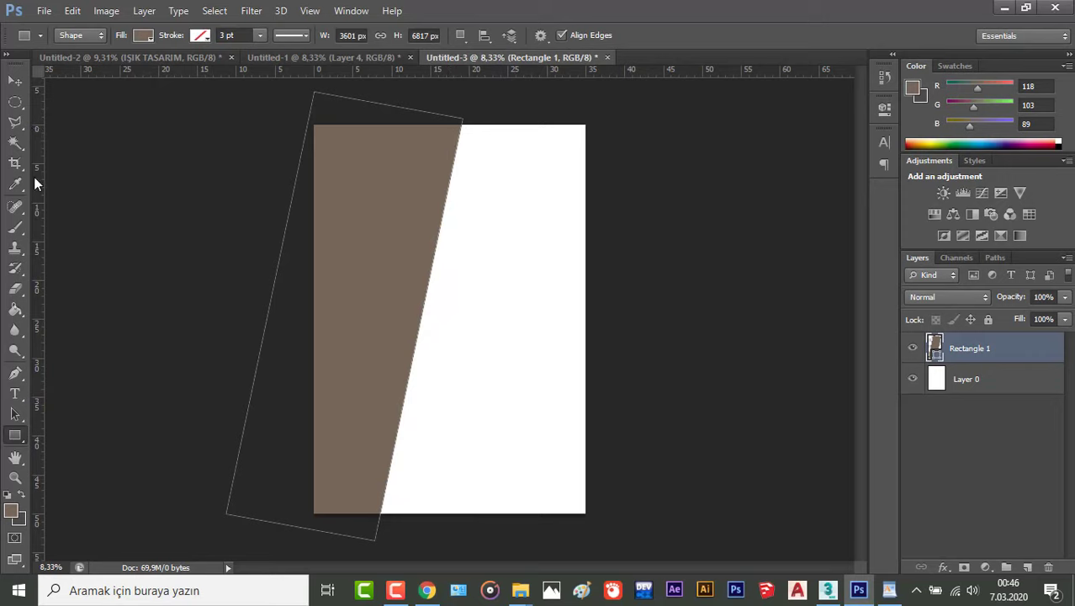
# Step: Mark the upper and lower ends of the slanted edge with temporary vertical guides, and remove both guides
pyautogui.moveTo(37, 183); pyautogui.dragTo(462, 131)
pyautogui.moveTo(40, 351); pyautogui.dragTo(381, 383)
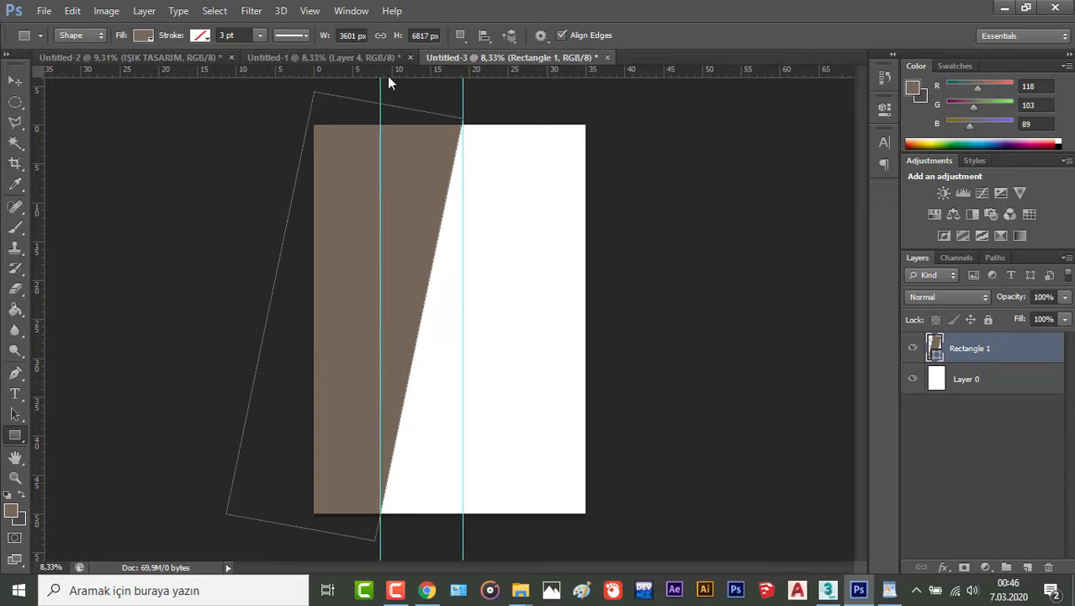
pyautogui.press('v')
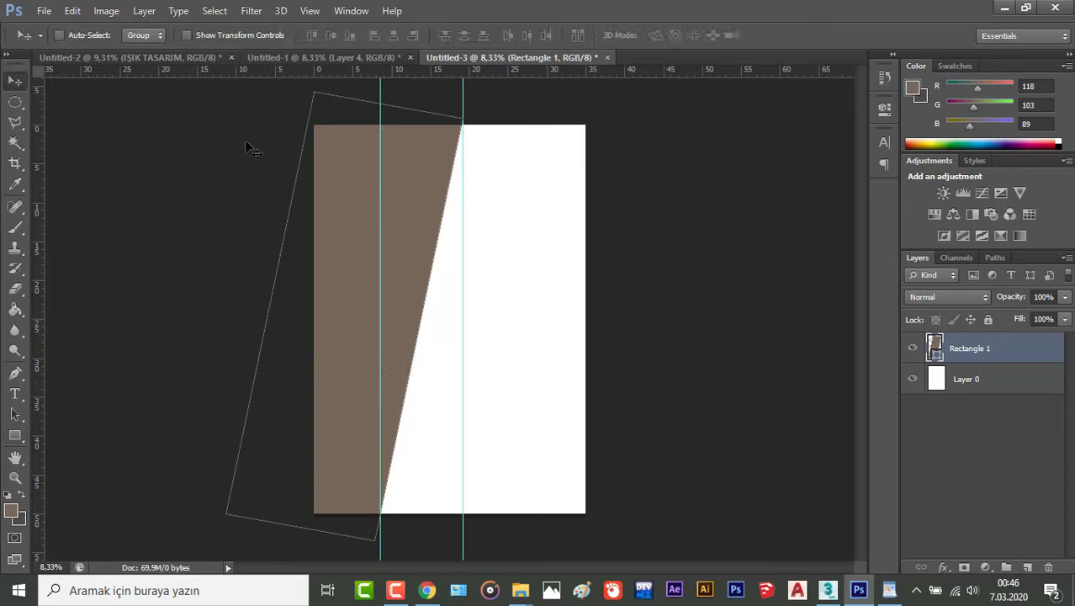
pyautogui.moveTo(382, 169); pyautogui.dragTo(38, 178)
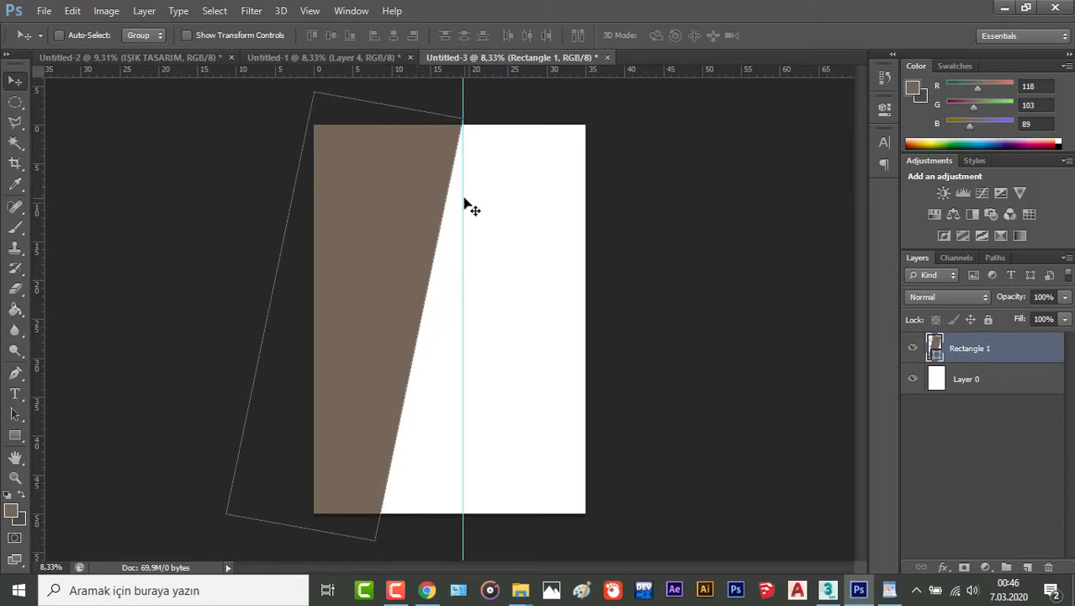
pyautogui.moveTo(464, 204); pyautogui.dragTo(42, 210)
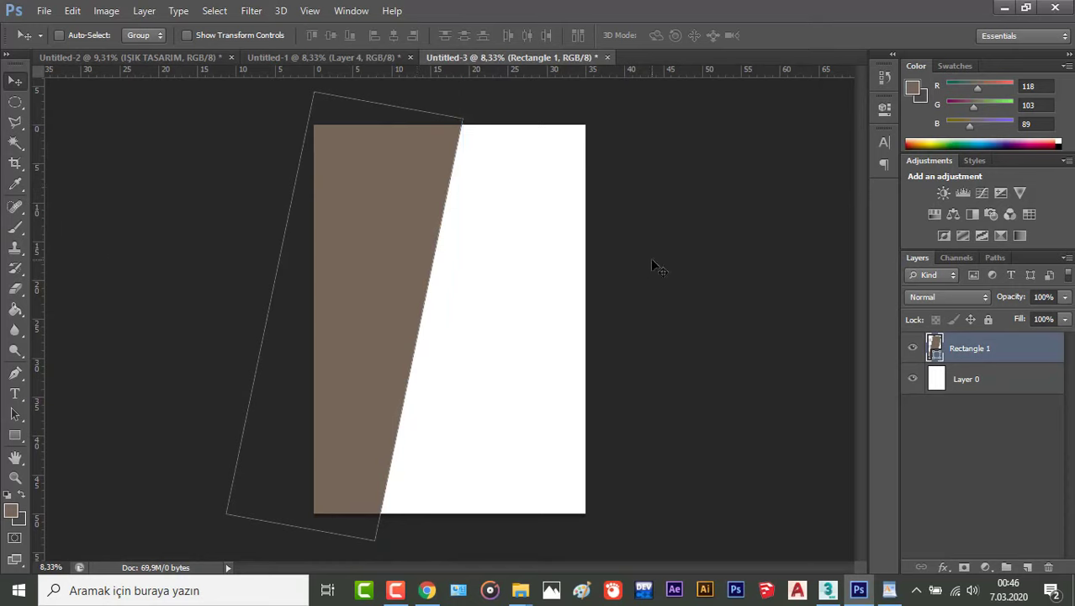
# Step: Copy the colour house render from Untitled-1 into Untitled-3, scale it to 129.80% and fit it in the page's lower-right corner
pyautogui.click(363, 58)
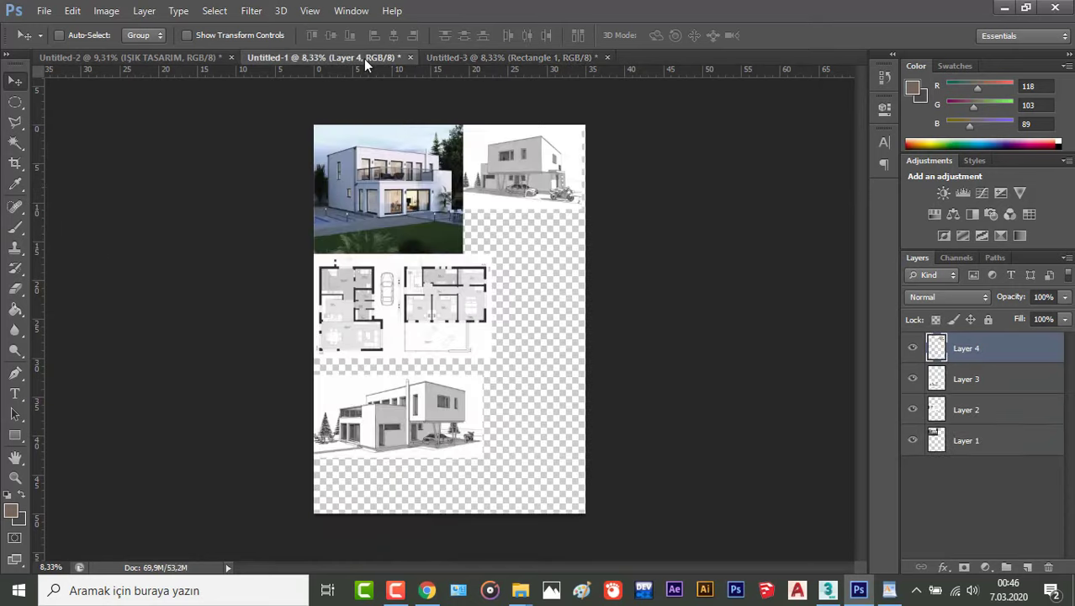
pyautogui.click(968, 440)
pyautogui.moveTo(447, 159); pyautogui.dragTo(520, 474)
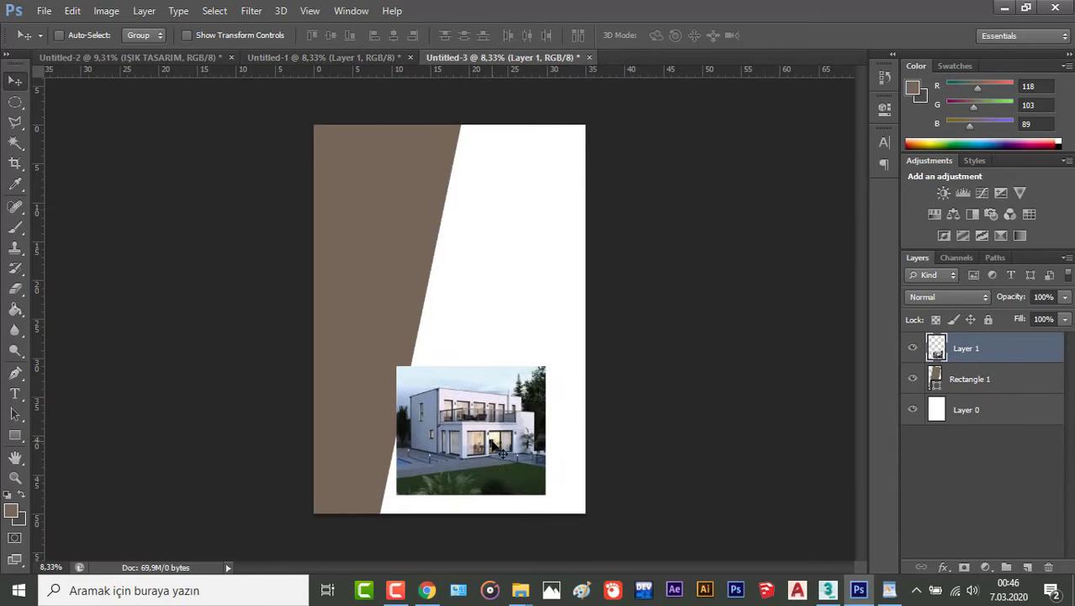
pyautogui.hotkey('ctrl', 't')
pyautogui.moveTo(397, 367); pyautogui.dragTo(353, 327)
pyautogui.moveTo(515, 448); pyautogui.dragTo(536, 455)
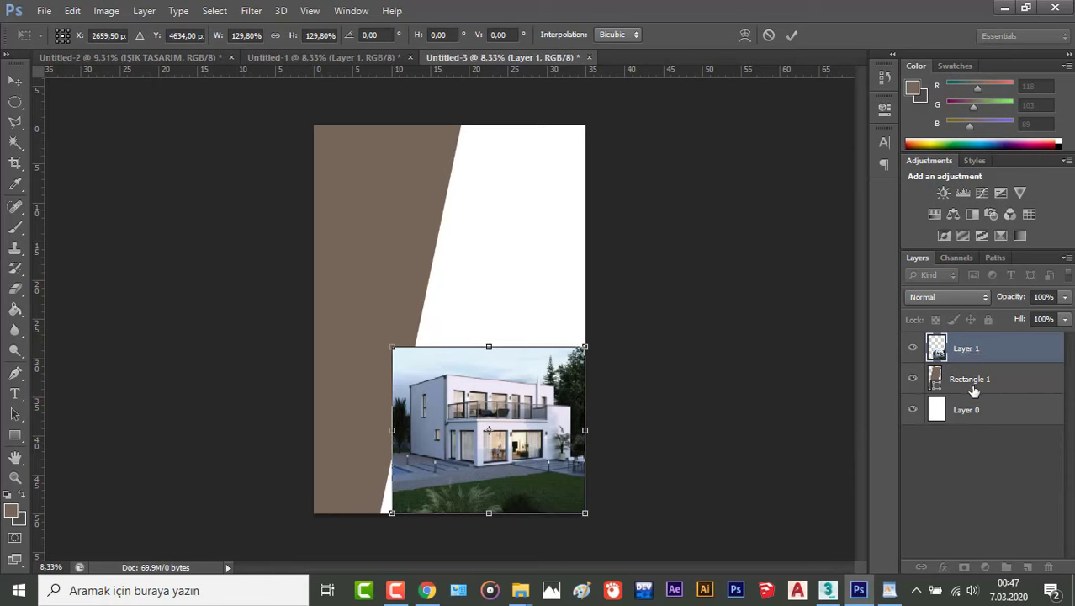
pyautogui.click(792, 35)
# Step: Place the render layer beneath the brown rectangle and enlarge the render slightly to fill the gap at the slanted edge's lower end
pyautogui.moveTo(1010, 350); pyautogui.dragTo(1020, 385)
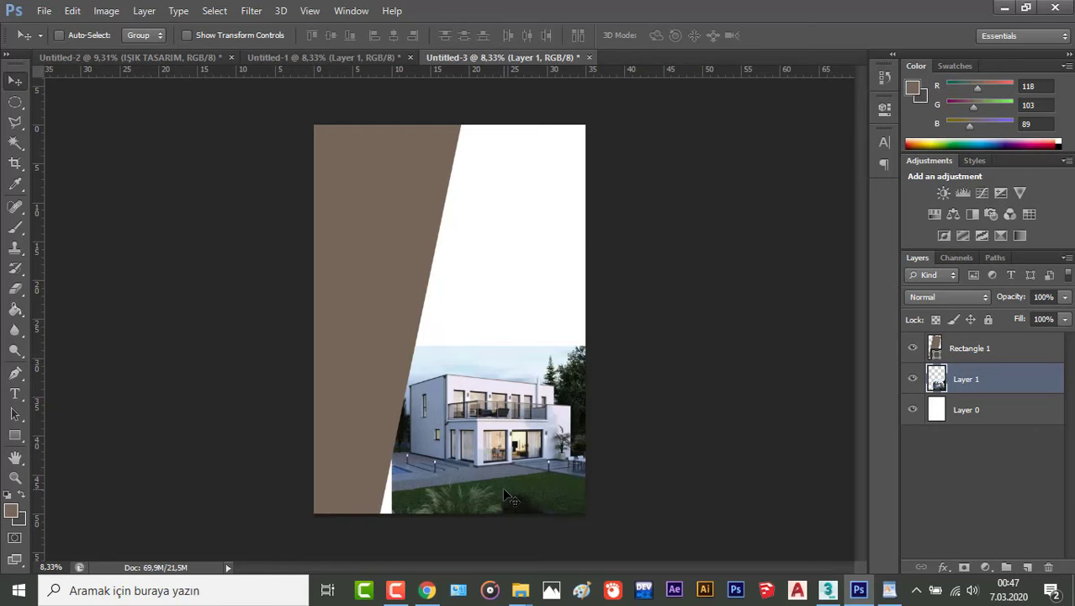
pyautogui.hotkey('ctrl', 't')
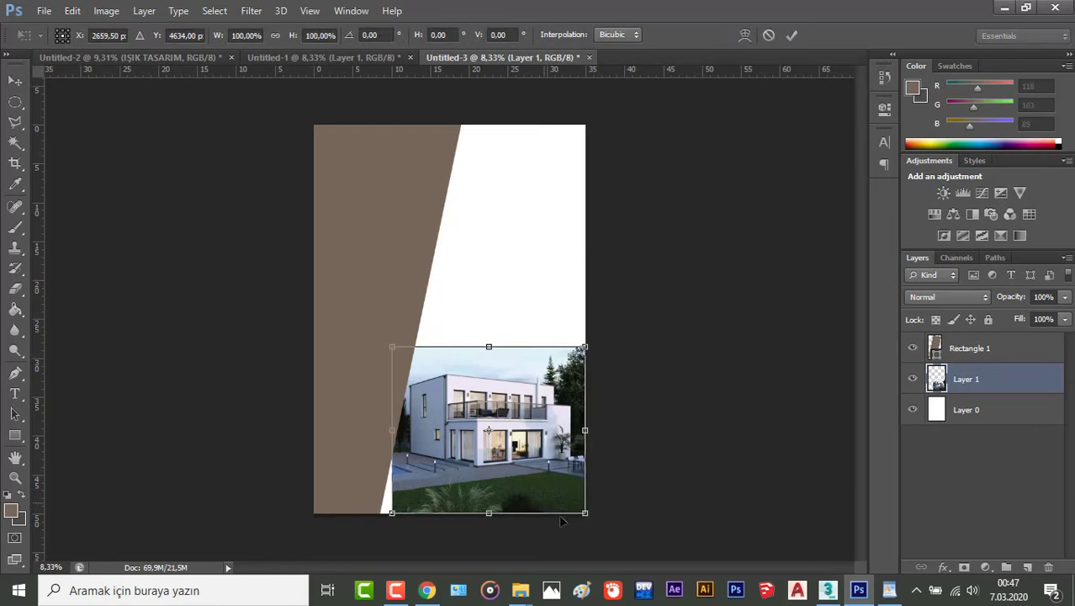
pyautogui.moveTo(584, 512); pyautogui.dragTo(592, 533)
pyautogui.click(792, 35)
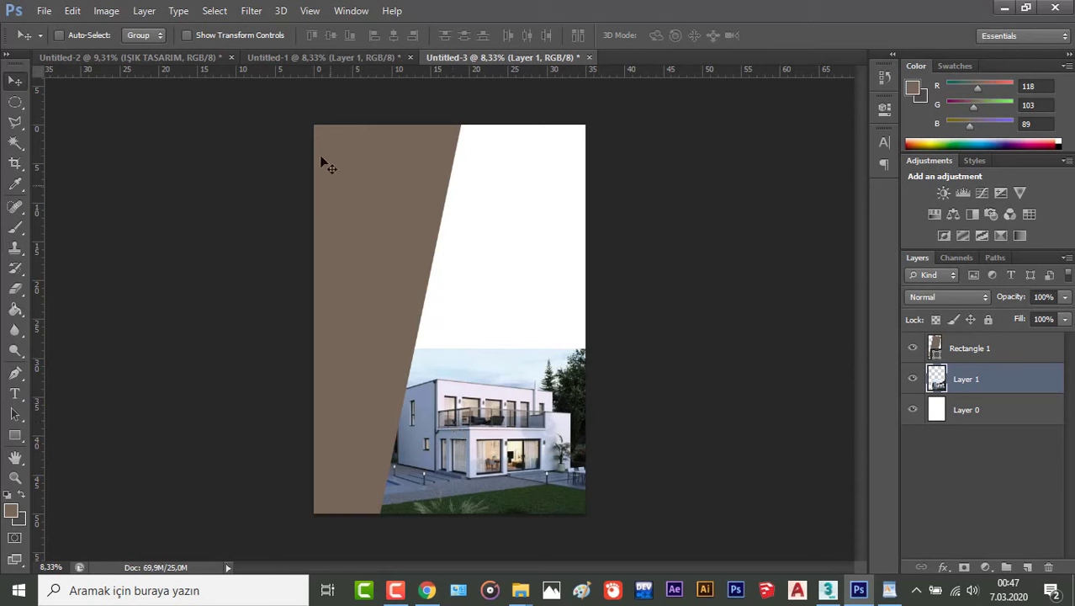
# Step: Copy the floor plans on Layer 2 of Untitled-1 into Untitled-3, placing them above the house render
pyautogui.click(325, 57)
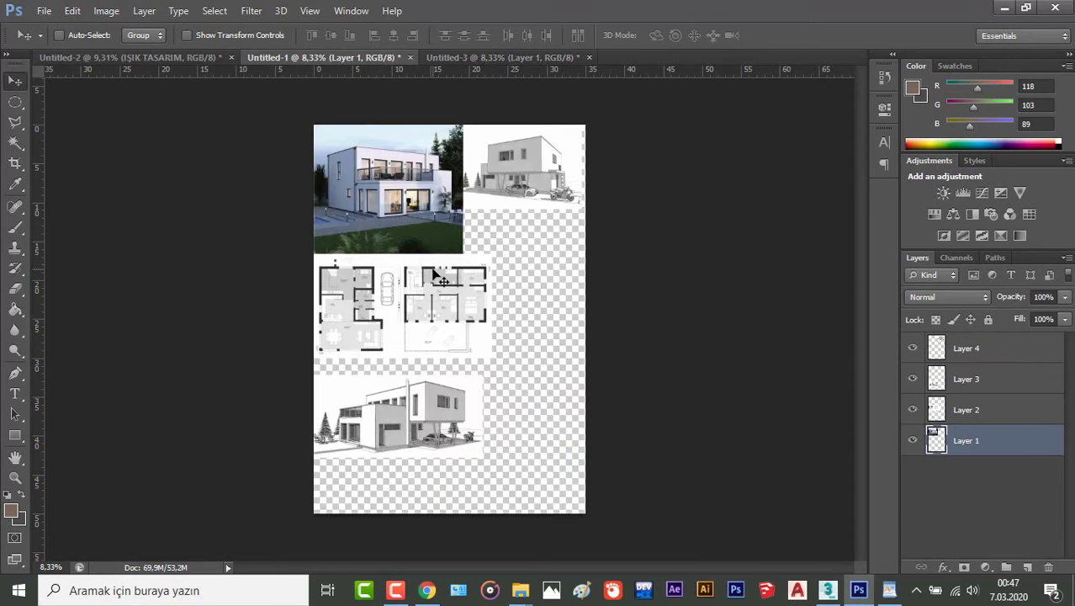
pyautogui.click(976, 389)
pyautogui.click(913, 412)
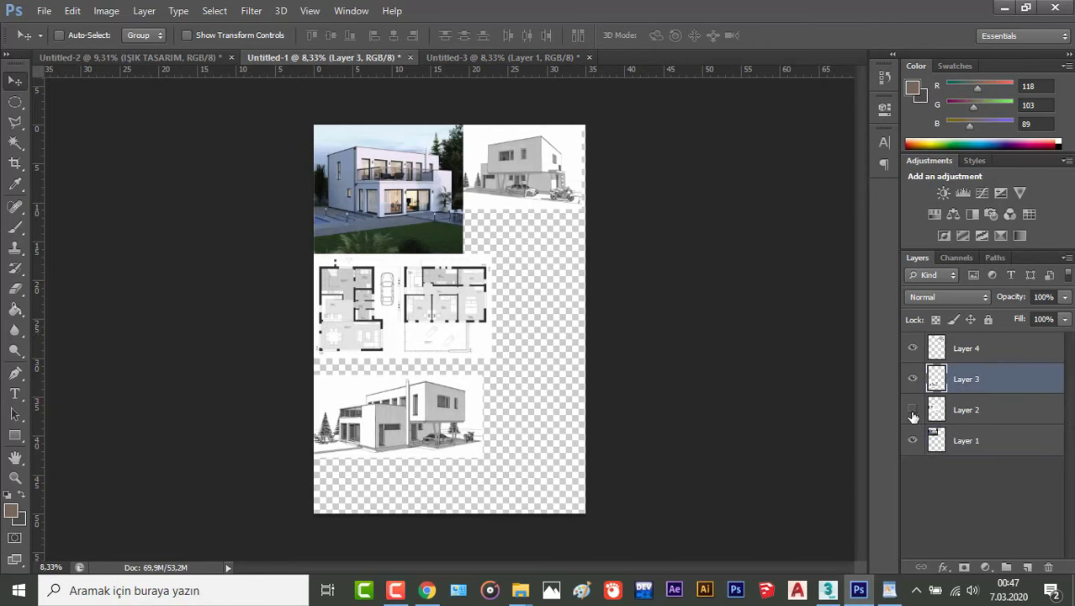
pyautogui.click(913, 412)
pyautogui.click(938, 410)
pyautogui.moveTo(465, 316); pyautogui.dragTo(519, 306)
# Step: Scale the floor plans to about 86% and fit them against the page's right edge, directly above the house render
pyautogui.scroll(5, 547, 229)
pyautogui.hotkey('ctrl', 't')
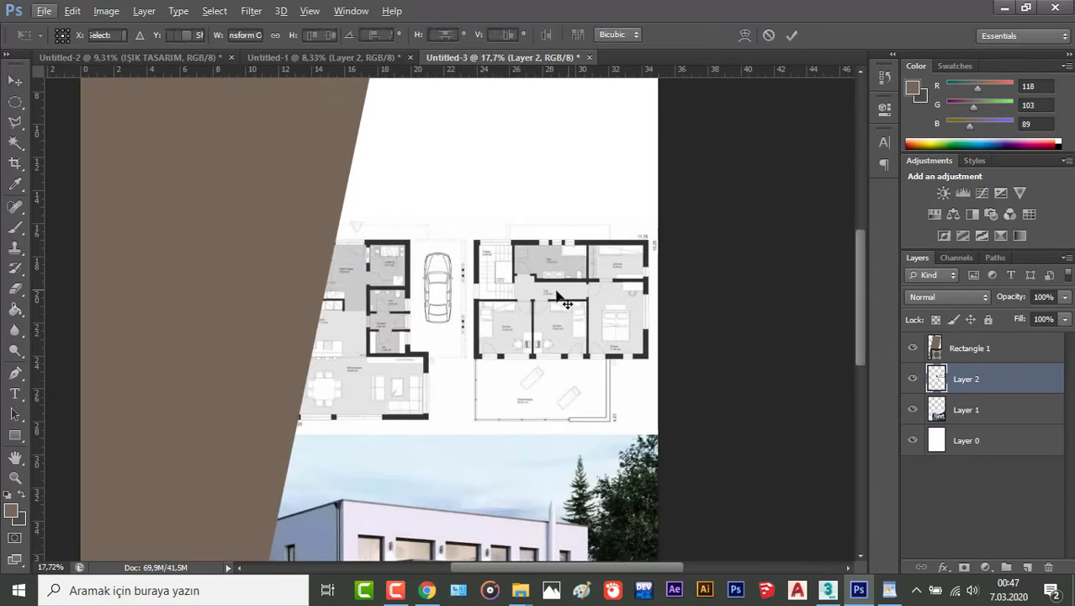
pyautogui.moveTo(286, 218); pyautogui.dragTo(332, 244)
pyautogui.moveTo(505, 399); pyautogui.dragTo(516, 412)
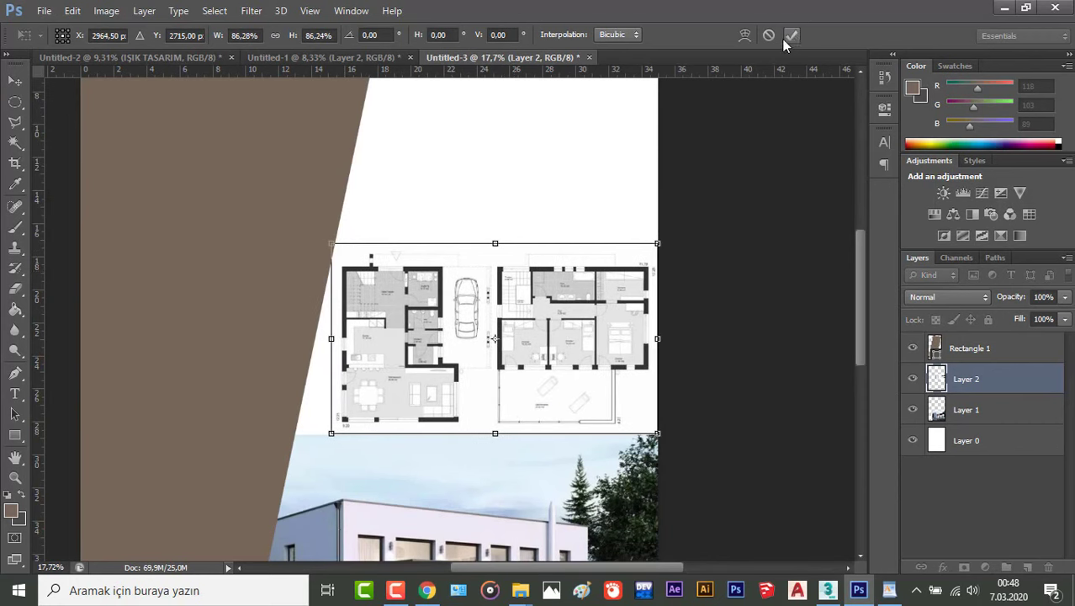
pyautogui.click(792, 35)
pyautogui.scroll(-3, 463, 303)
pyautogui.scroll(-1, 446, 341)
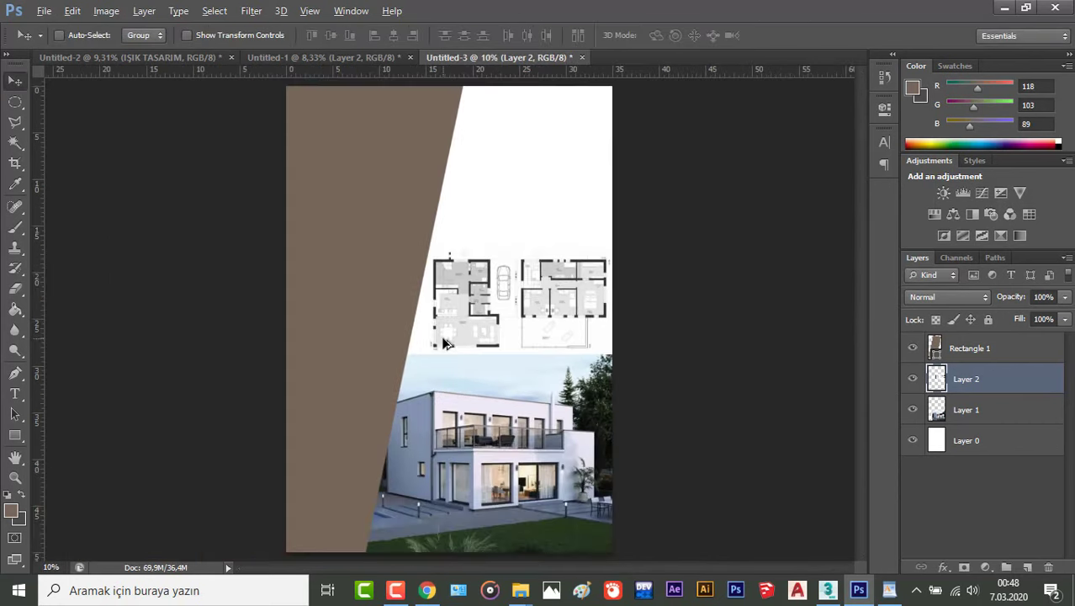
# Step: Copy the grey house sketch on Layer 3 of Untitled-1 into Untitled-3, placing it directly above the floor plans
pyautogui.click(361, 58)
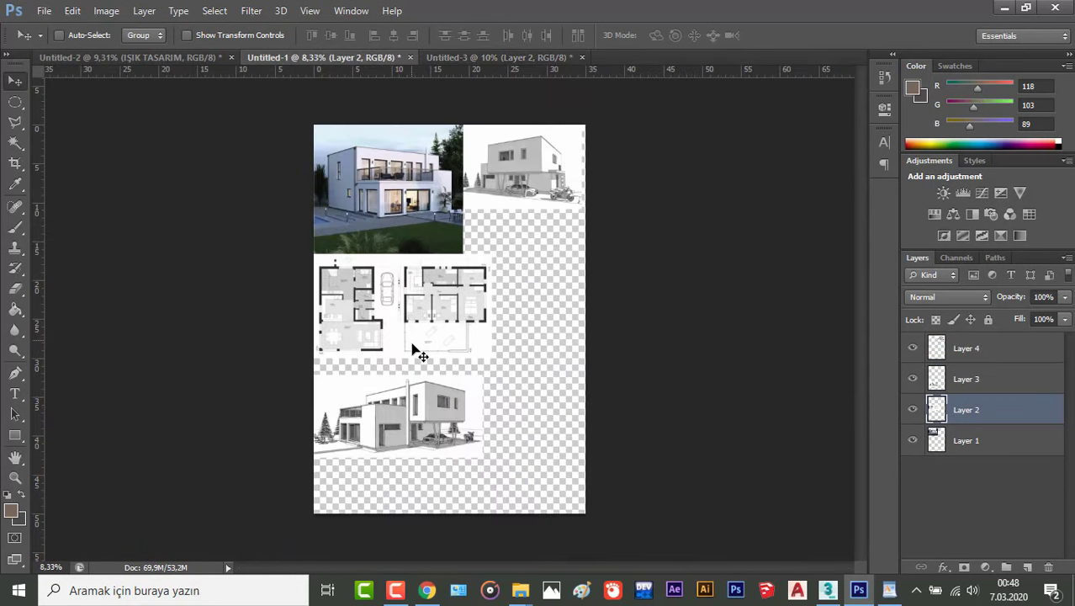
pyautogui.click(983, 379)
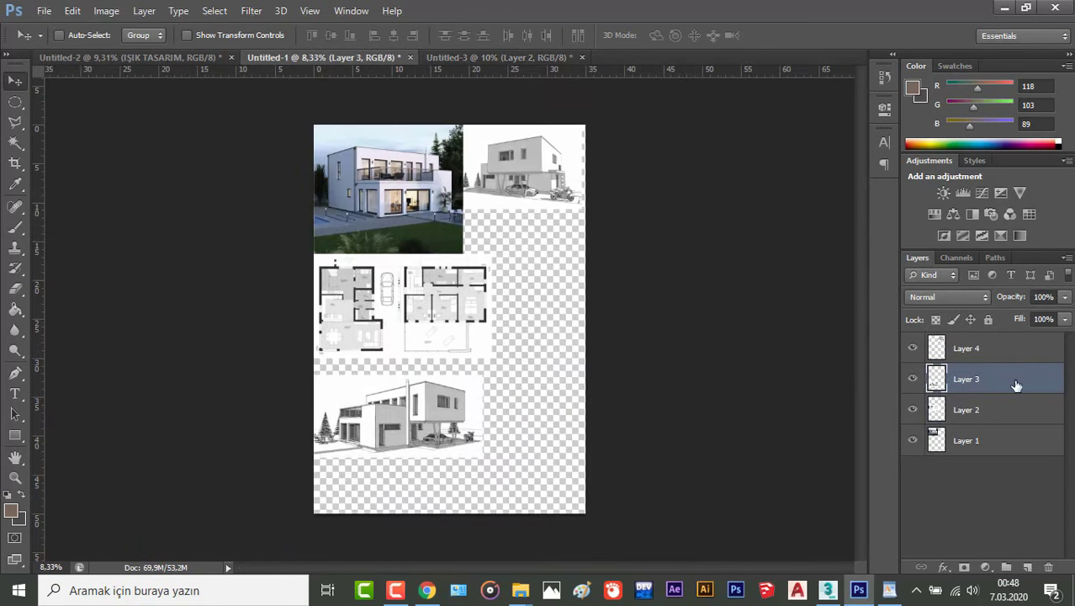
pyautogui.moveTo(341, 413)
pyautogui.mouseDown()
pyautogui.moveTo(509, 85)
pyautogui.moveTo(510, 62)
pyautogui.moveTo(527, 141)
pyautogui.mouseUp()
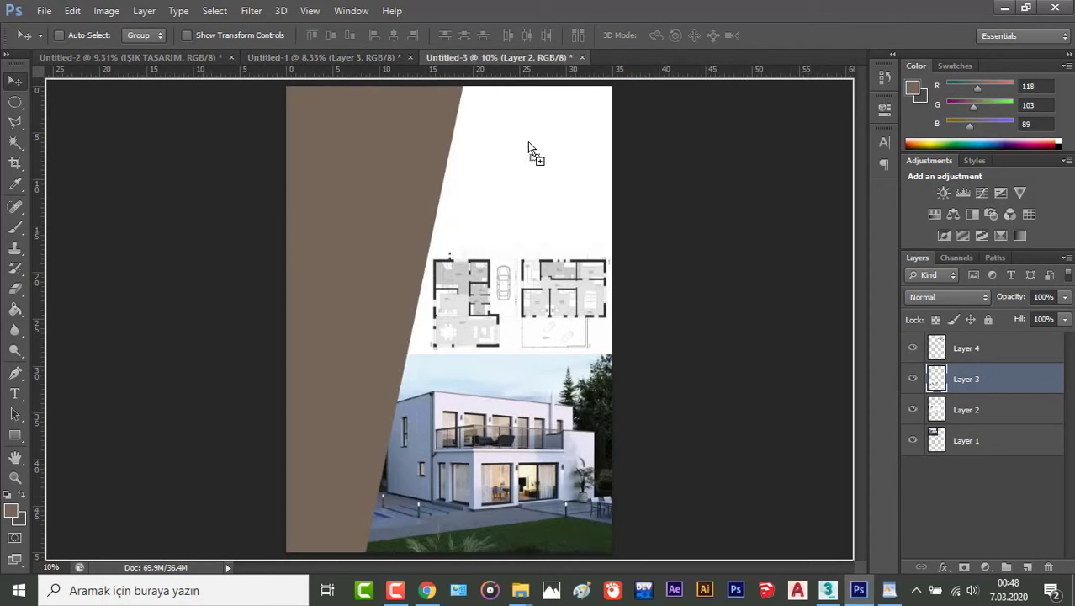
pyautogui.moveTo(519, 217); pyautogui.dragTo(523, 217)
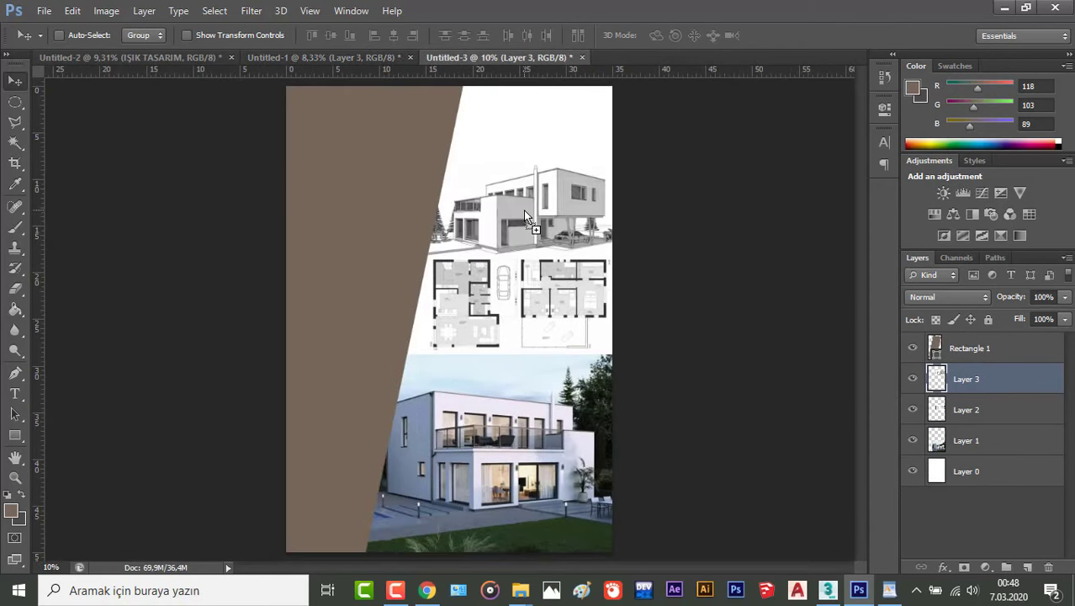
# Step: Scale the Layer 3 house sketch down to clear the slanted edge and fit it against the page's right edge above the floor plans
pyautogui.hotkey('ctrl', 't')
pyautogui.moveTo(424, 160); pyautogui.dragTo(451, 174)
pyautogui.moveTo(589, 210); pyautogui.dragTo(577, 208)
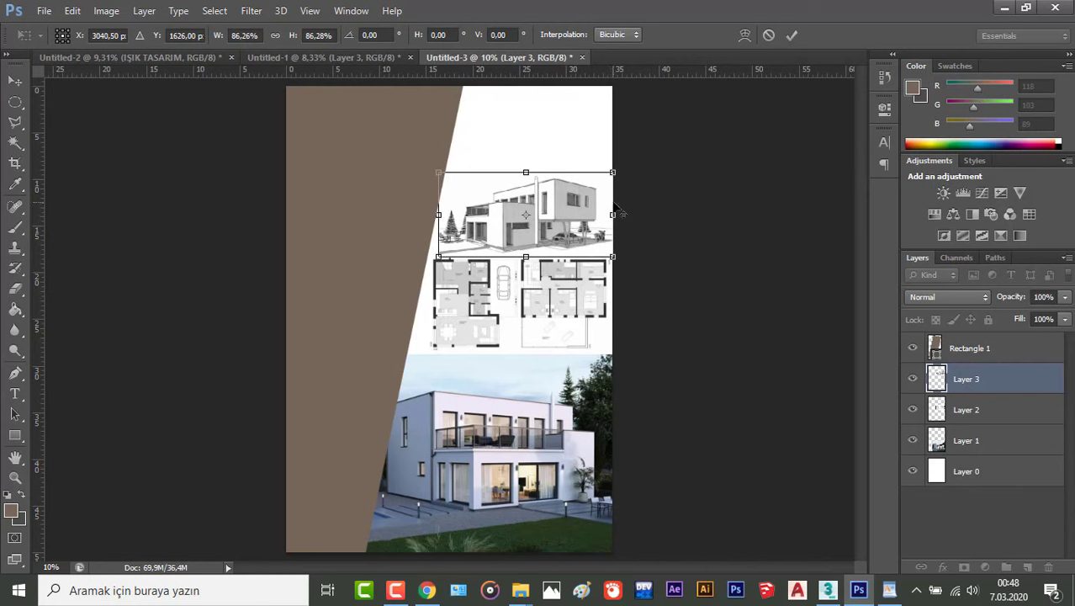
pyautogui.scroll(4, 617, 207)
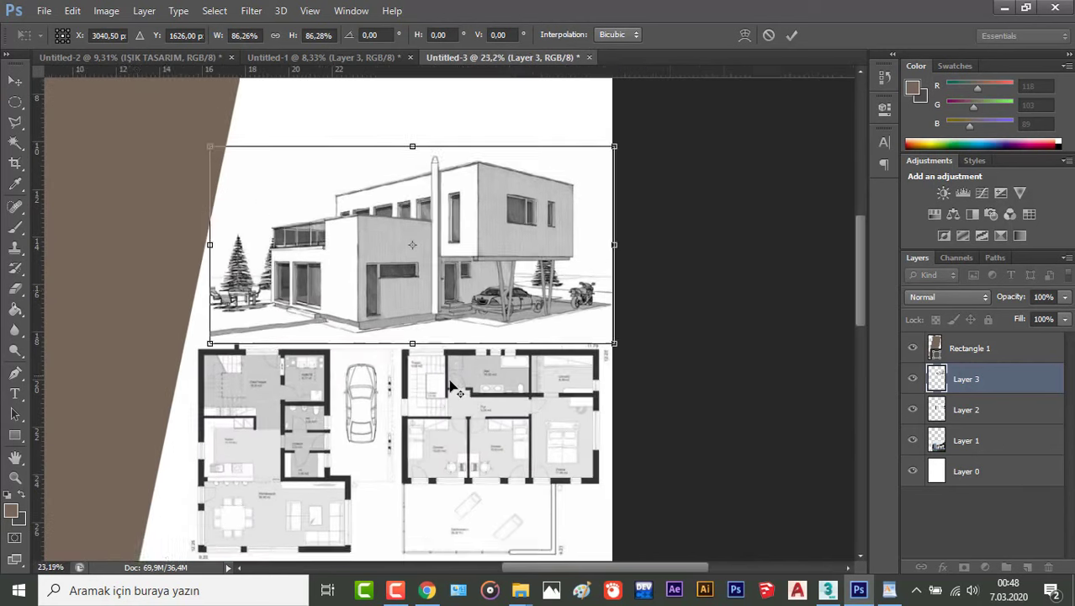
pyautogui.scroll(-2, 451, 387)
pyautogui.scroll(2, 500, 280)
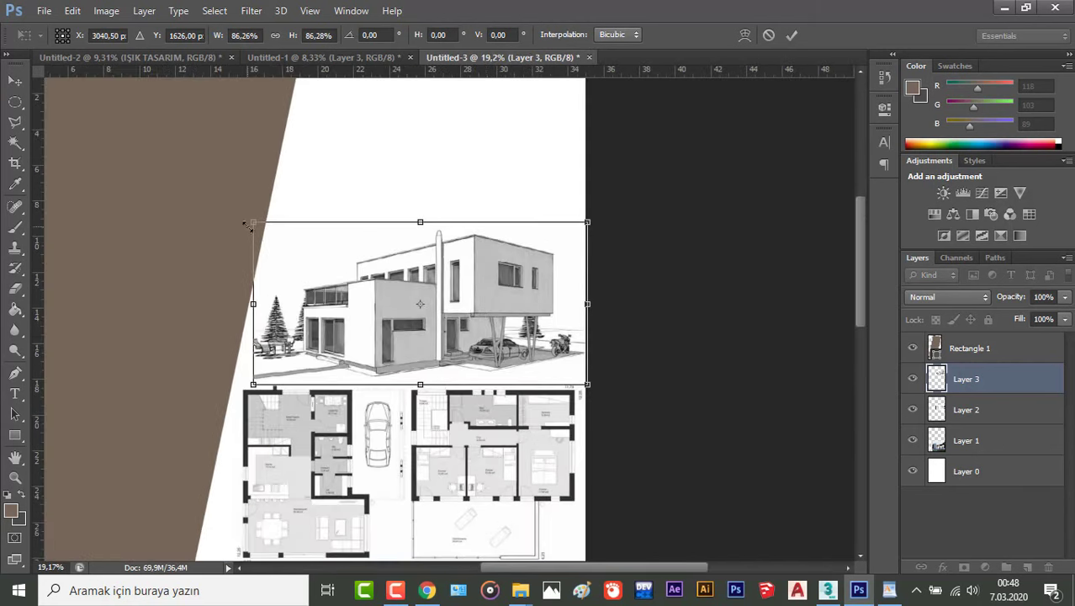
pyautogui.moveTo(249, 226); pyautogui.dragTo(268, 238)
pyautogui.click(792, 35)
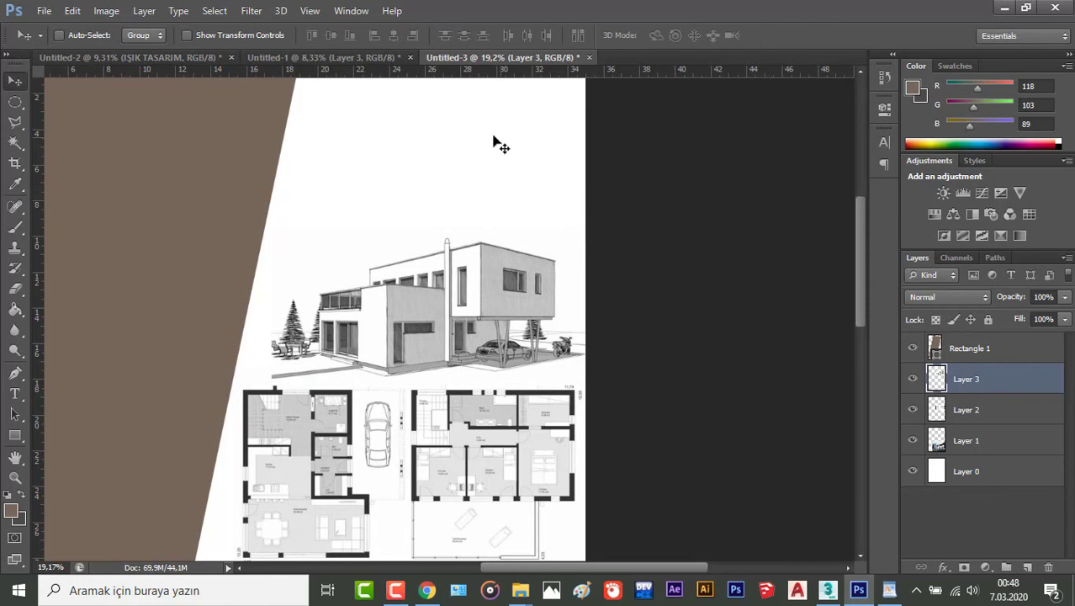
# Step: Copy the house sketch on Layer 4 of Untitled-1 to the top of the Untitled-3 page and place its layer beneath Layer 3
pyautogui.click(342, 59)
pyautogui.hotkey('alt', ']')
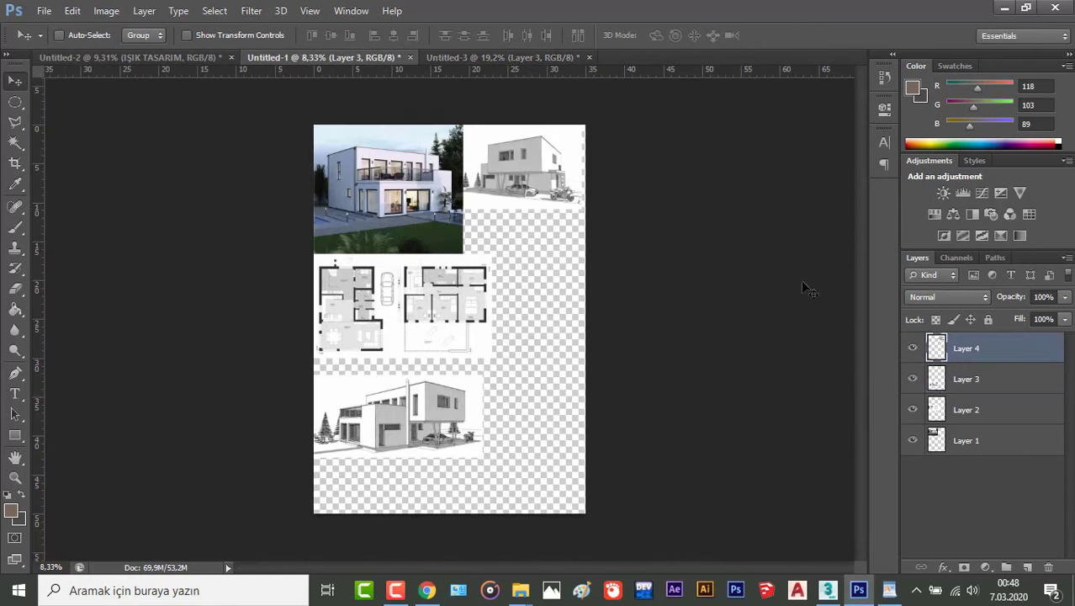
pyautogui.moveTo(549, 176); pyautogui.dragTo(504, 161)
pyautogui.scroll(-1, 443, 210)
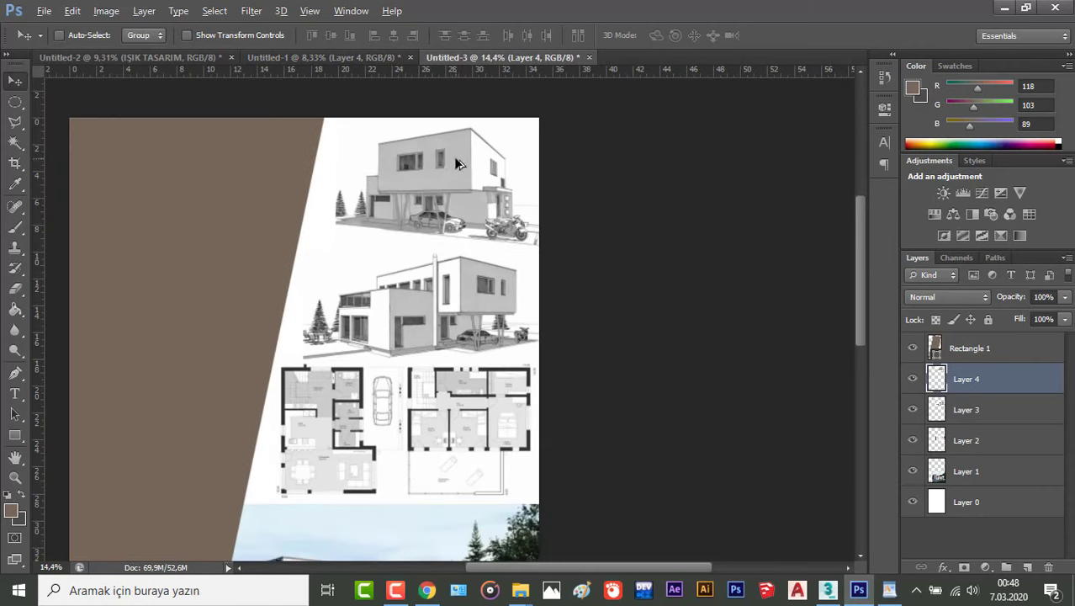
pyautogui.moveTo(441, 206); pyautogui.dragTo(436, 160)
pyautogui.moveTo(995, 404); pyautogui.dragTo(1003, 416)
# Step: Scale the Layer 4 house sketch to about 98.9% and align it with the page's upper-right corner
pyautogui.hotkey('ctrl', 't')
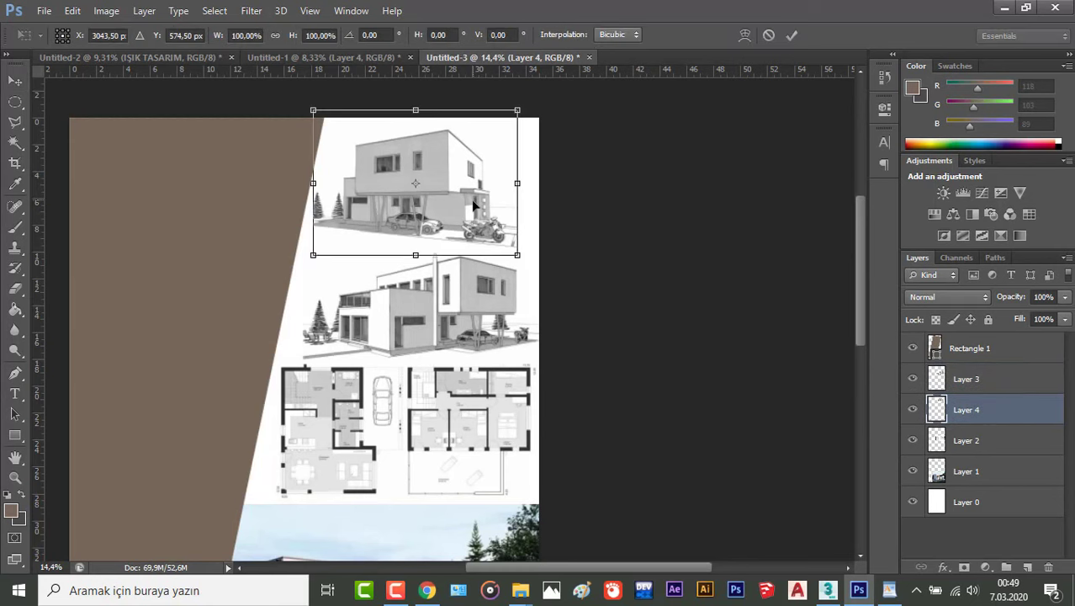
pyautogui.moveTo(518, 254); pyautogui.dragTo(516, 253)
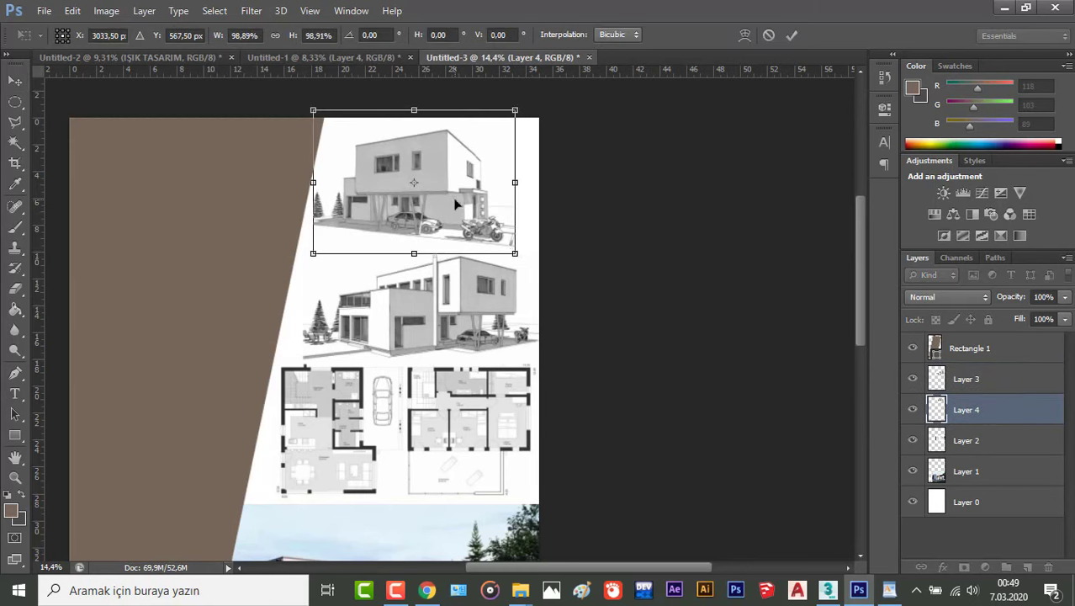
pyautogui.moveTo(458, 203); pyautogui.dragTo(478, 210)
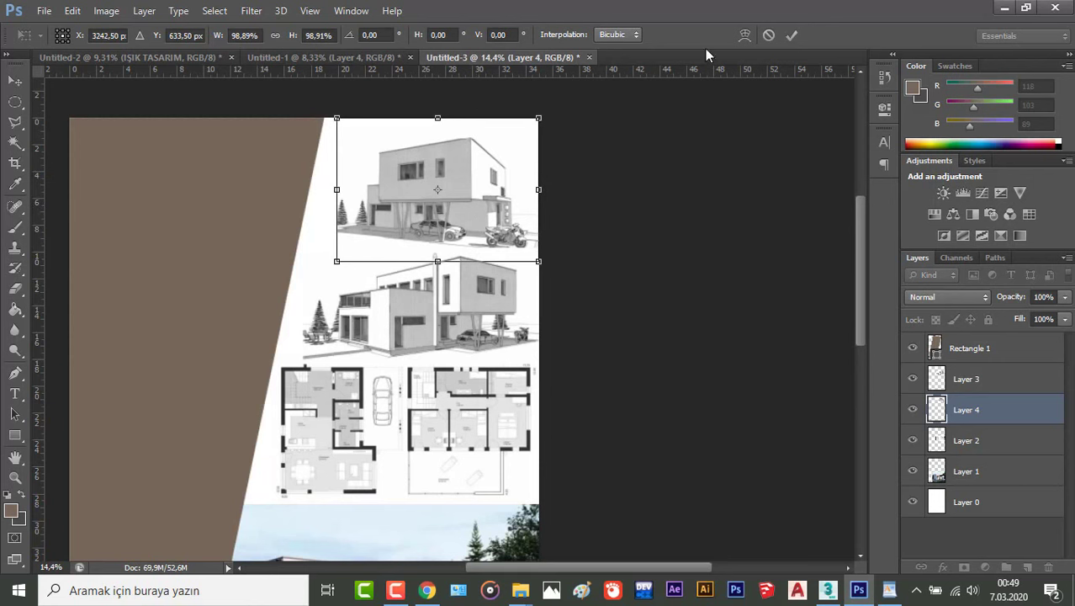
pyautogui.click(792, 35)
pyautogui.scroll(-3, 569, 222)
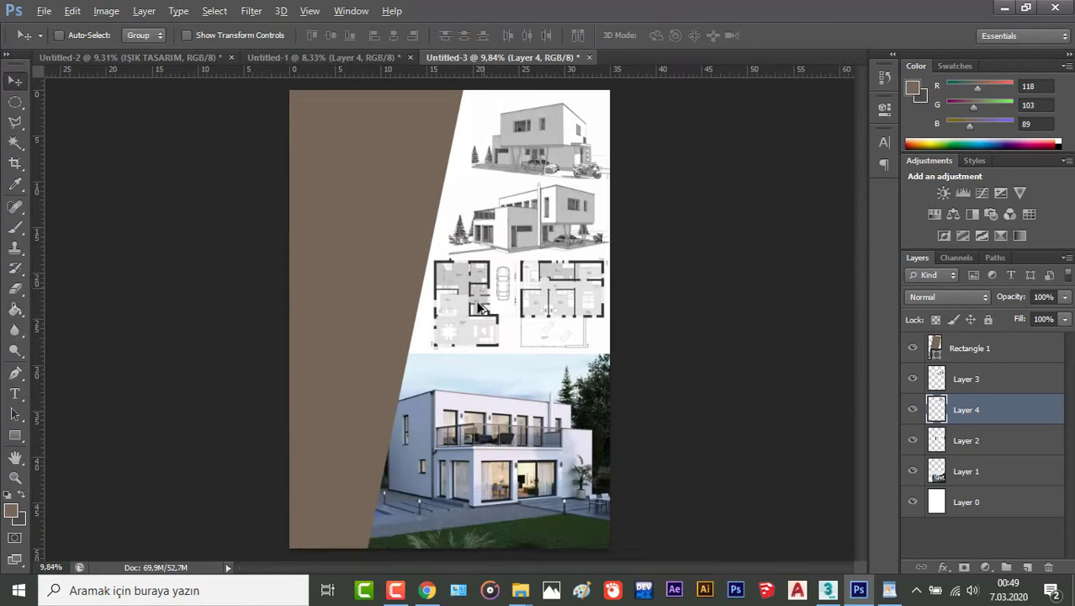
pyautogui.scroll(-1, 478, 308)
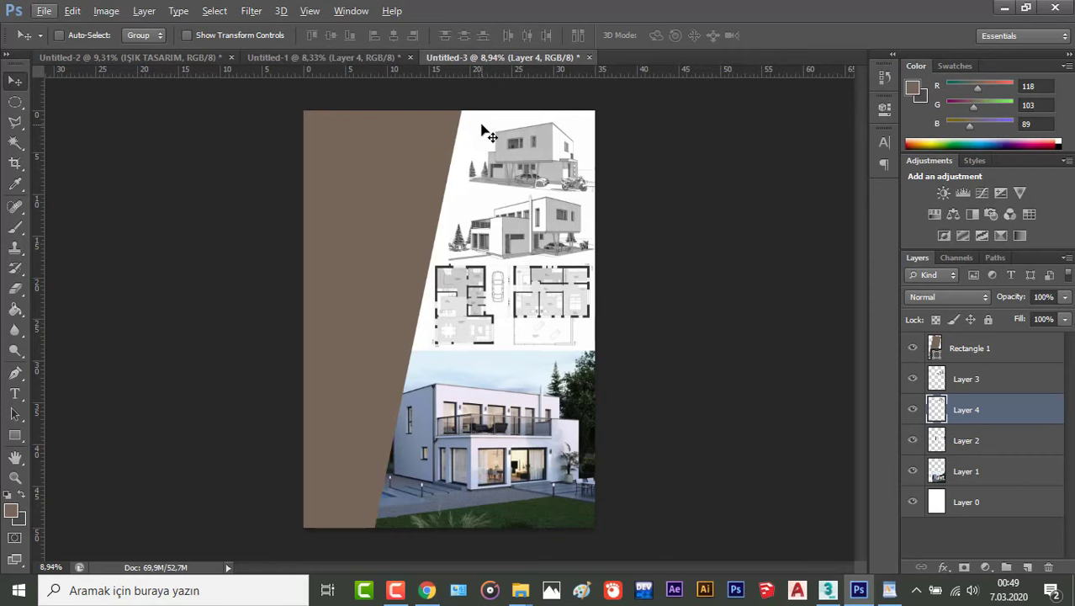
# Step: Open the three interior photos from the folder FOTOĞRAFLAR > Videolar > Mimari Pafta hazırlama 2 on the desktop
pyautogui.hotkey('ctrl', 'o')
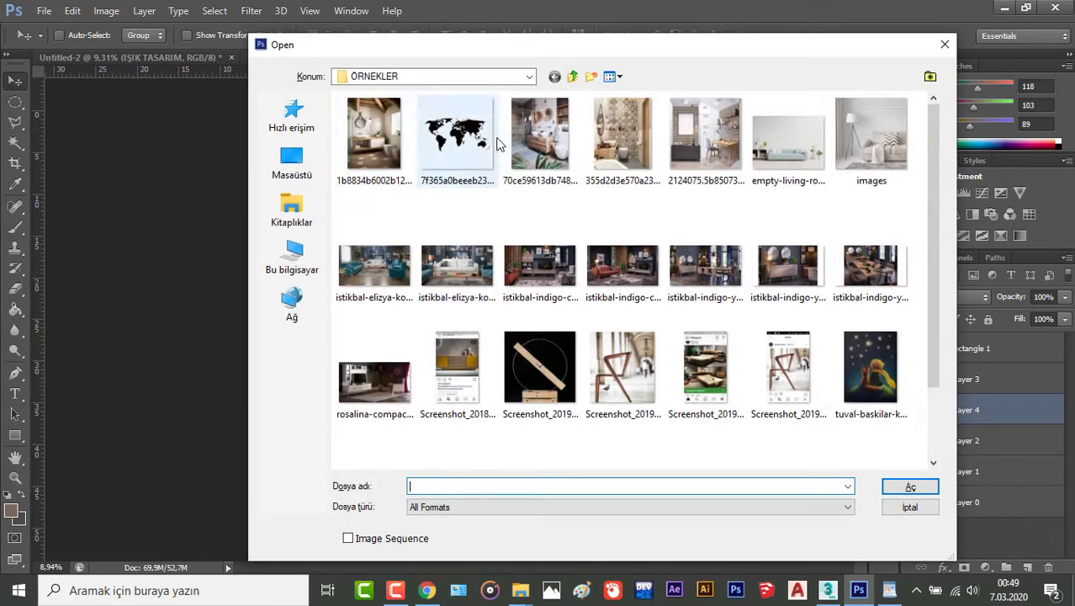
pyautogui.click(305, 171)
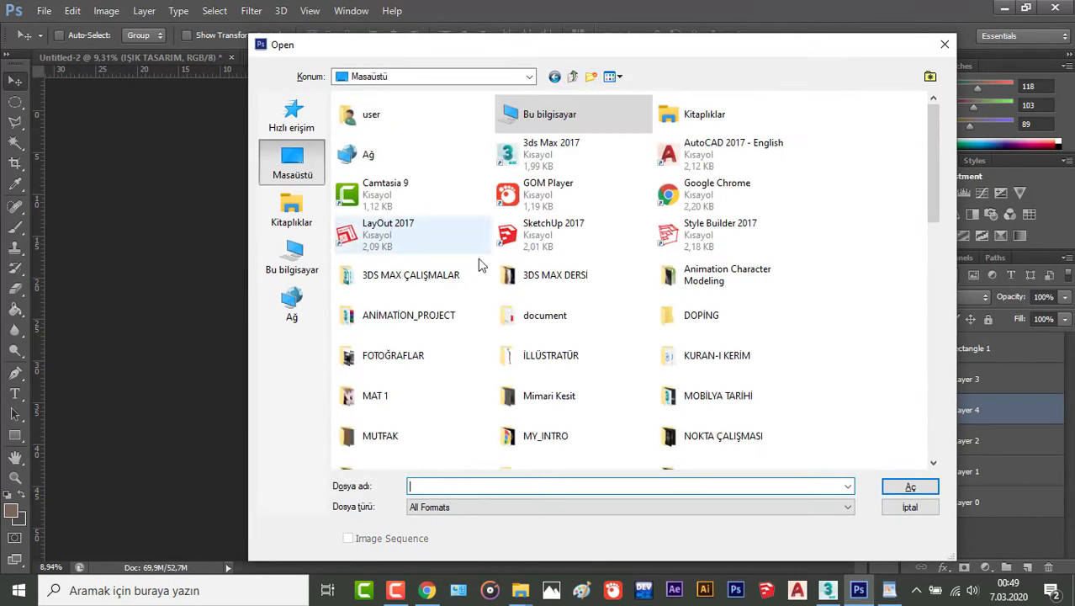
pyautogui.doubleClick(383, 355)
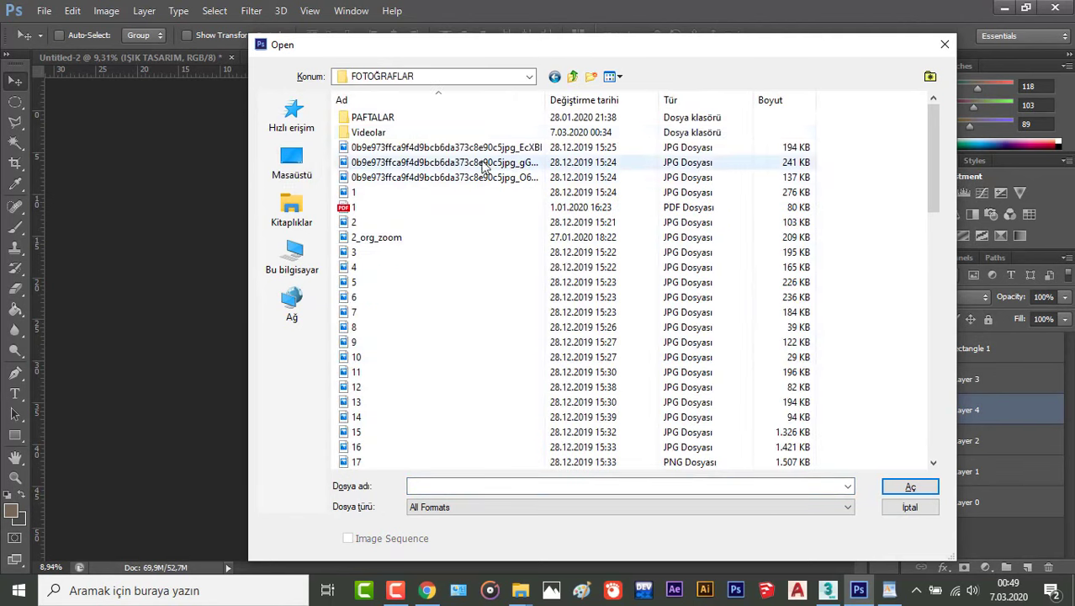
pyautogui.scroll(-2, 412, 233)
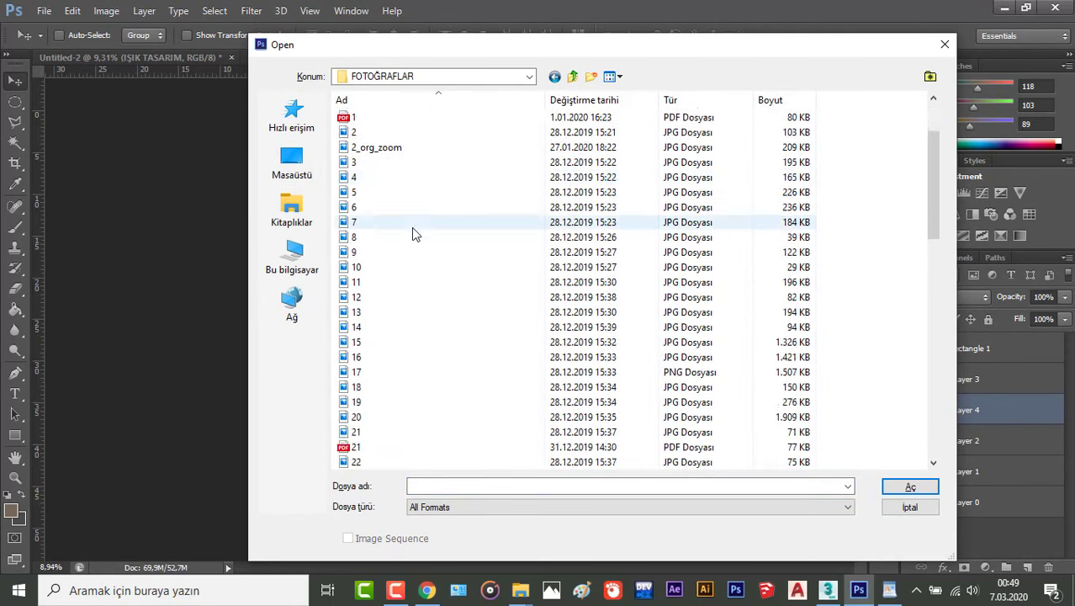
pyautogui.scroll(2, 412, 233)
pyautogui.doubleClick(370, 132)
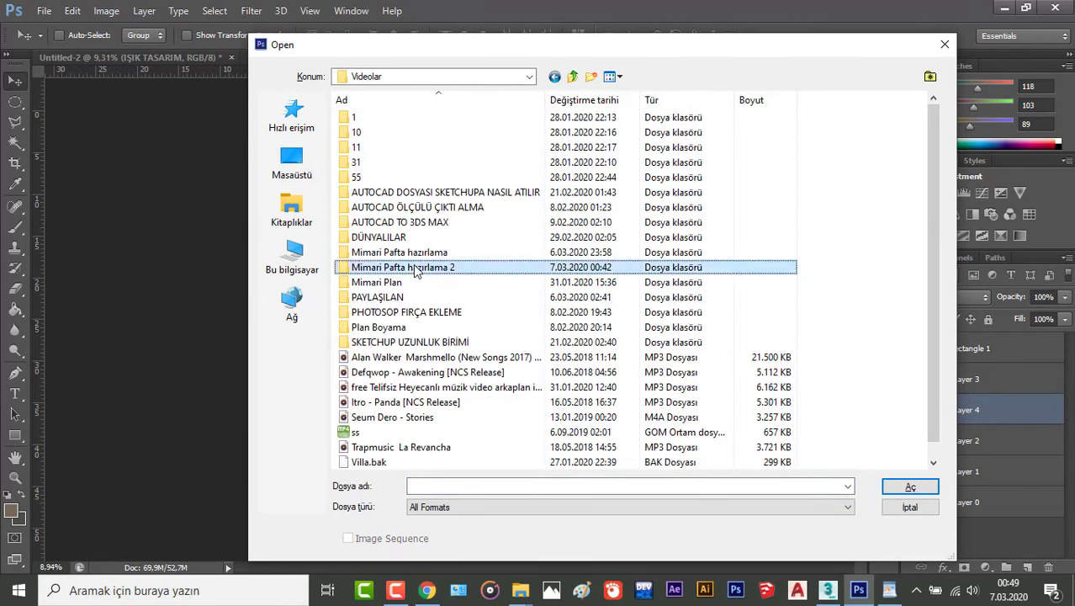
pyautogui.doubleClick(415, 268)
pyautogui.moveTo(537, 212); pyautogui.dragTo(397, 157)
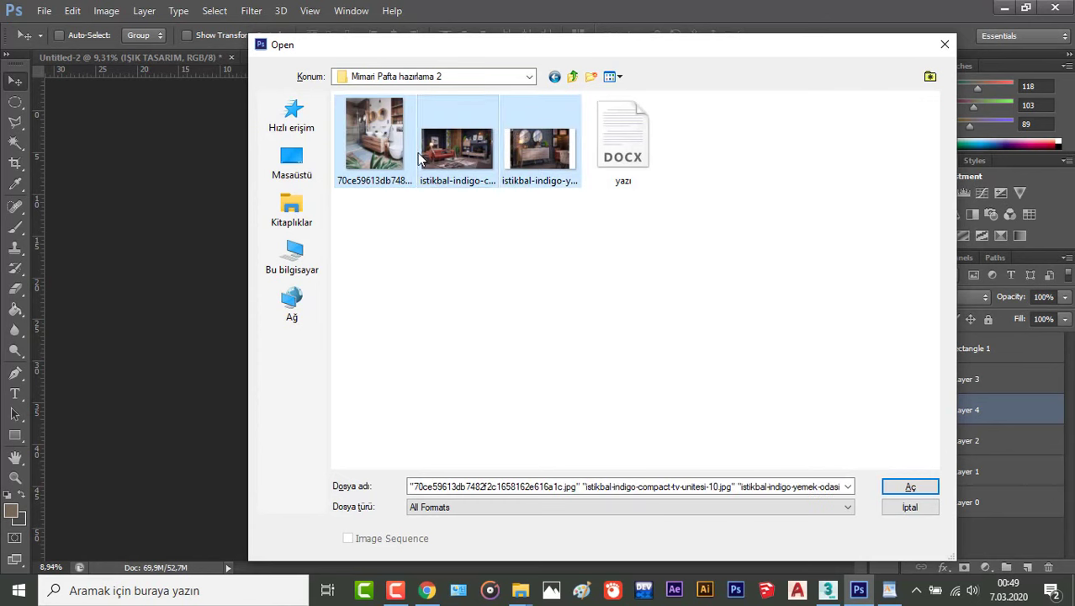
pyautogui.click(901, 488)
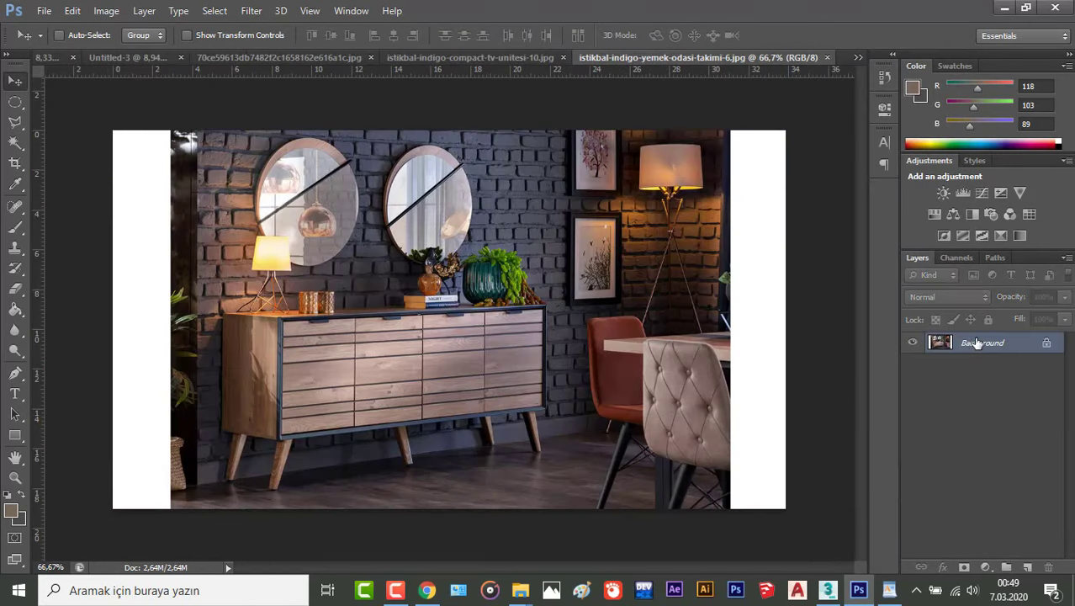
# Step: Convert the sideboard photo's background to a normal layer and cut out a circle about 18 cm wide around the sideboard and mirrors
pyautogui.doubleClick(986, 343)
pyautogui.click(670, 184)
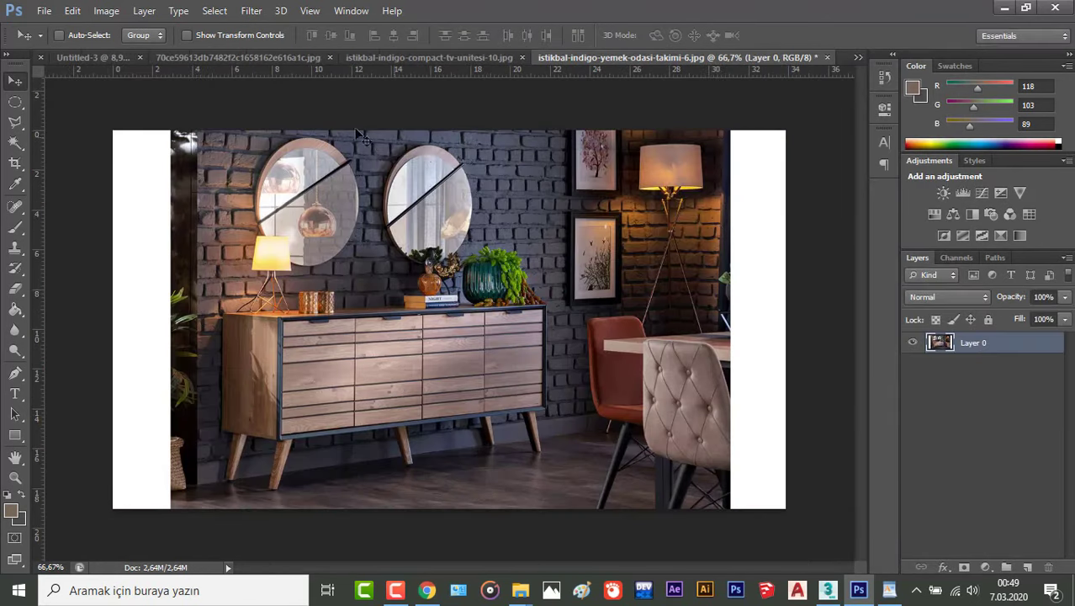
pyautogui.click(14, 103)
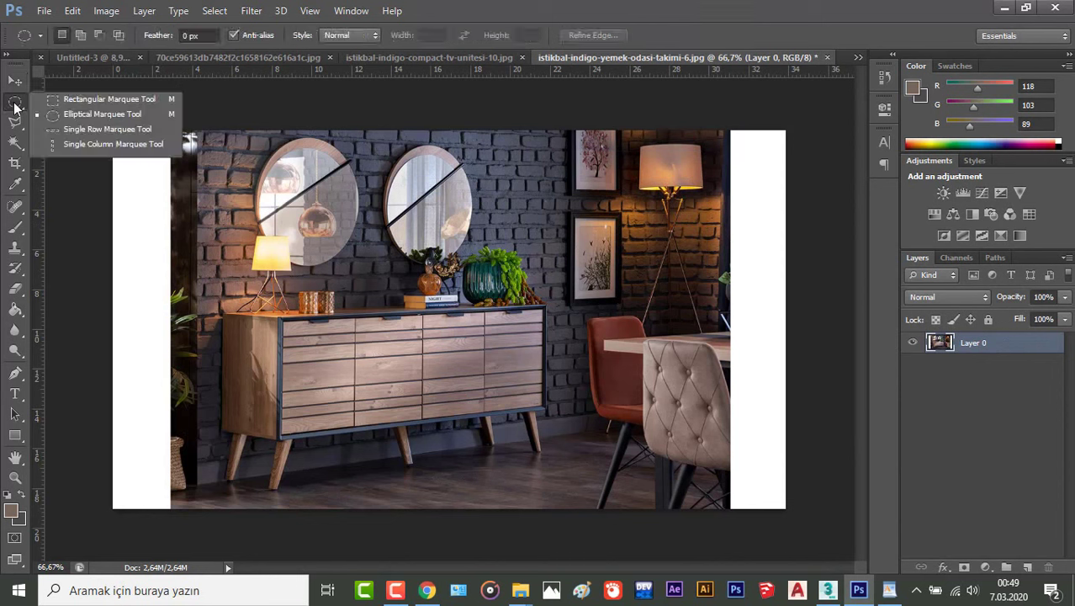
pyautogui.click(74, 116)
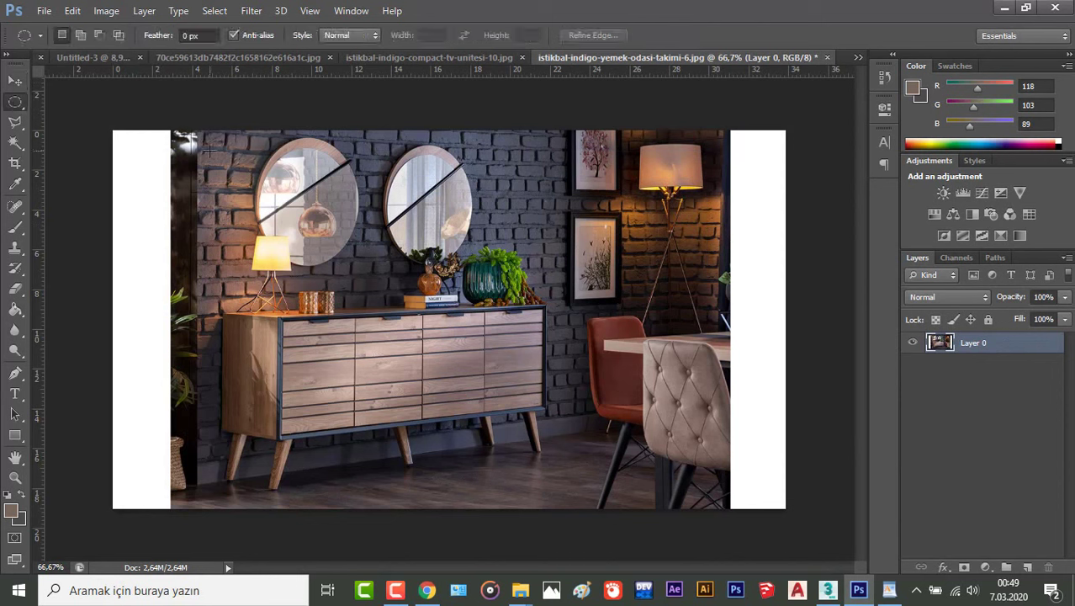
pyautogui.moveTo(190, 143); pyautogui.dragTo(681, 509)
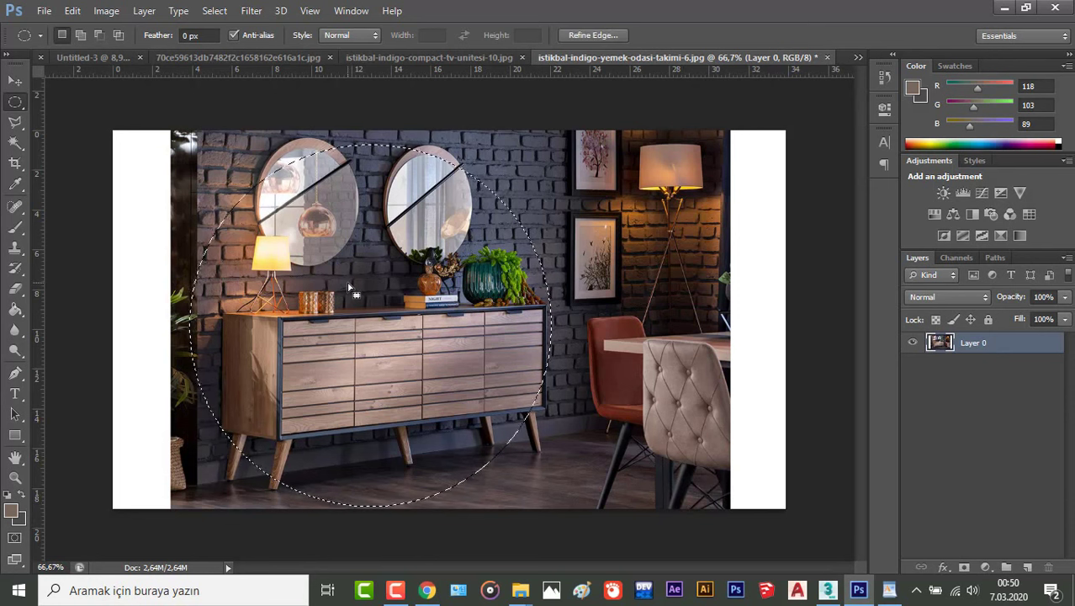
pyautogui.hotkey('ctrl', 'x')
# Step: Close the sideboard photo without saving and paste the cut circle into Untitled-3
pyautogui.click(827, 57)
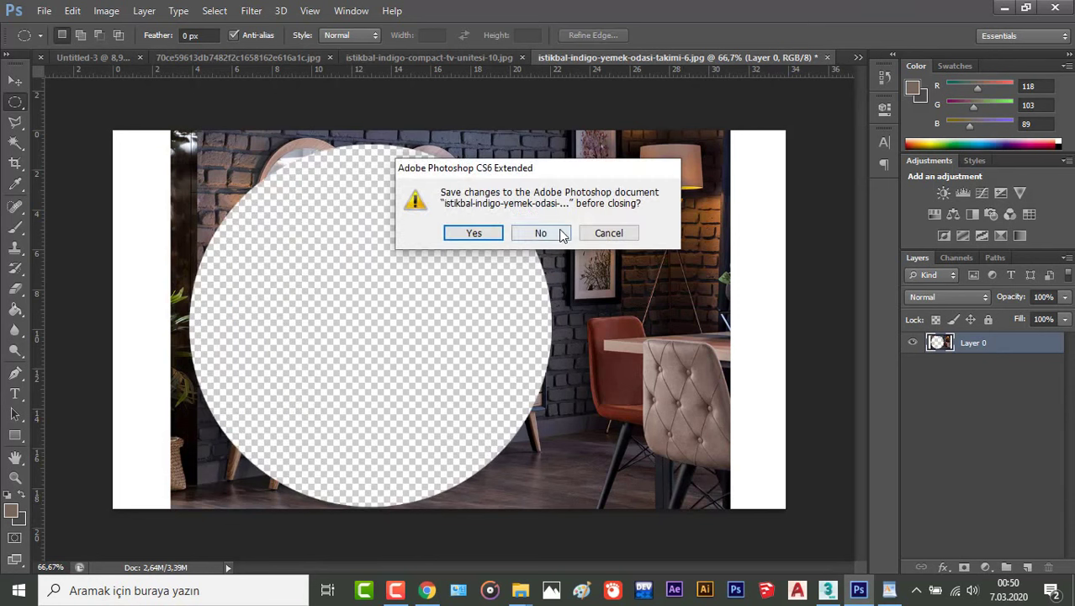
pyautogui.click(545, 236)
pyautogui.click(166, 57)
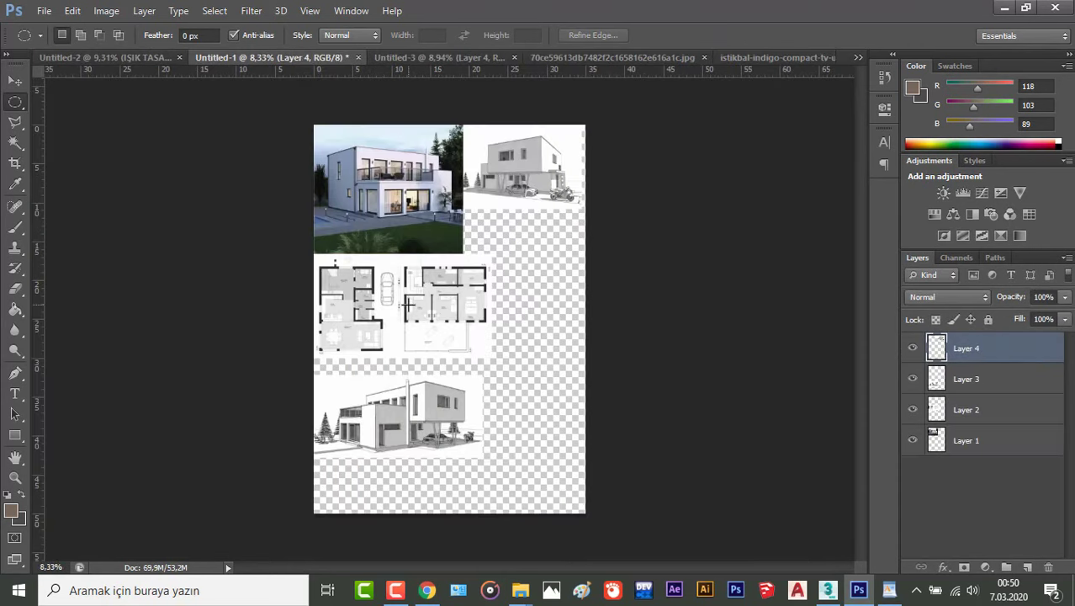
pyautogui.click(412, 58)
pyautogui.hotkey('ctrl', 'v')
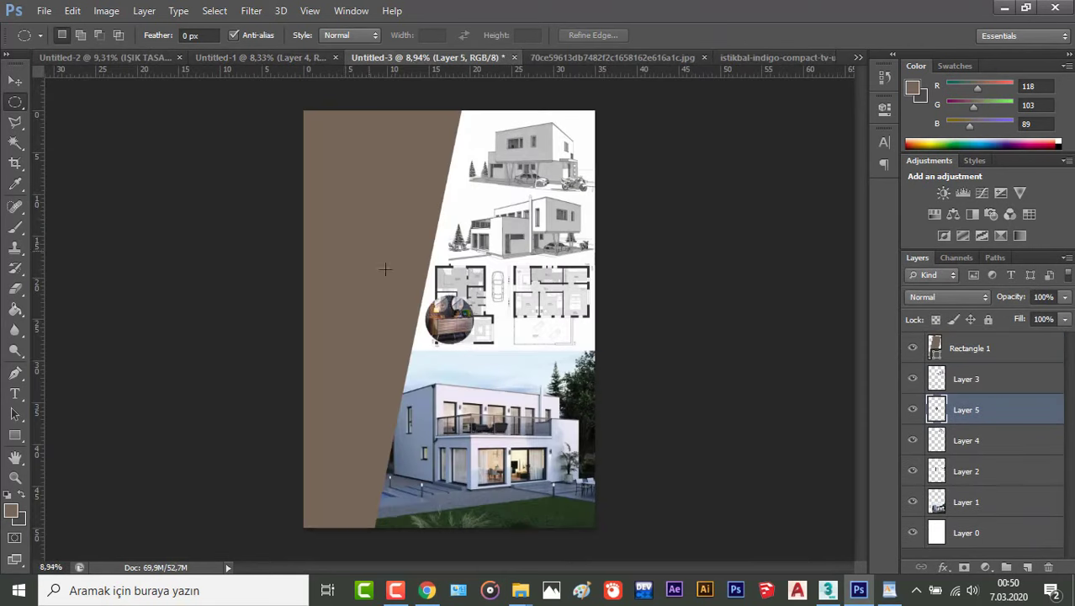
# Step: Bring the circular photo's layer above Rectangle 1 and place the circle on the upper part of the brown panel
pyautogui.click(15, 80)
pyautogui.moveTo(474, 317); pyautogui.dragTo(465, 293)
pyautogui.moveTo(1003, 413); pyautogui.dragTo(1000, 339)
pyautogui.moveTo(505, 290); pyautogui.dragTo(345, 174)
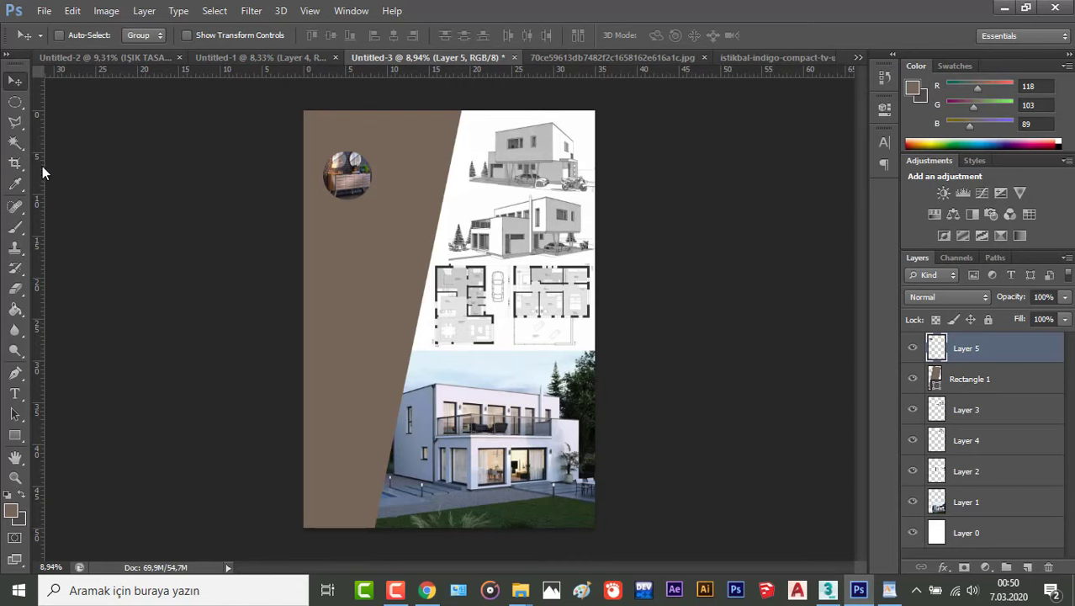
# Step: Add a vertical guide about 1 cm from the page's left edge and enlarge the circular photo against it near the panel's top
pyautogui.moveTo(39, 173); pyautogui.dragTo(312, 205)
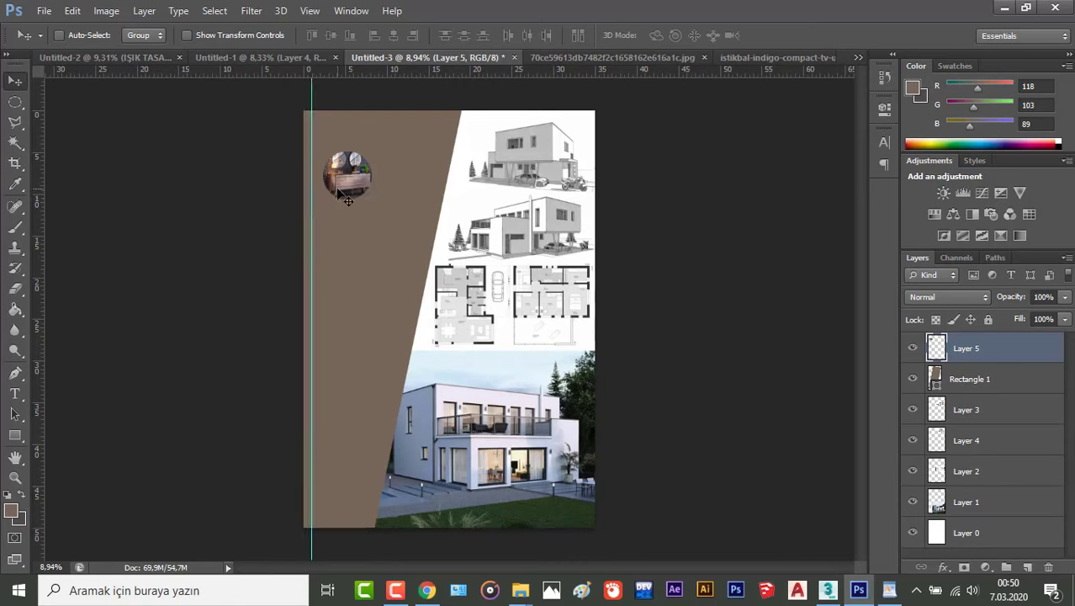
pyautogui.hotkey('ctrl', 't')
pyautogui.moveTo(377, 206); pyautogui.dragTo(370, 165)
pyautogui.moveTo(412, 225); pyautogui.dragTo(425, 238)
pyautogui.click(792, 35)
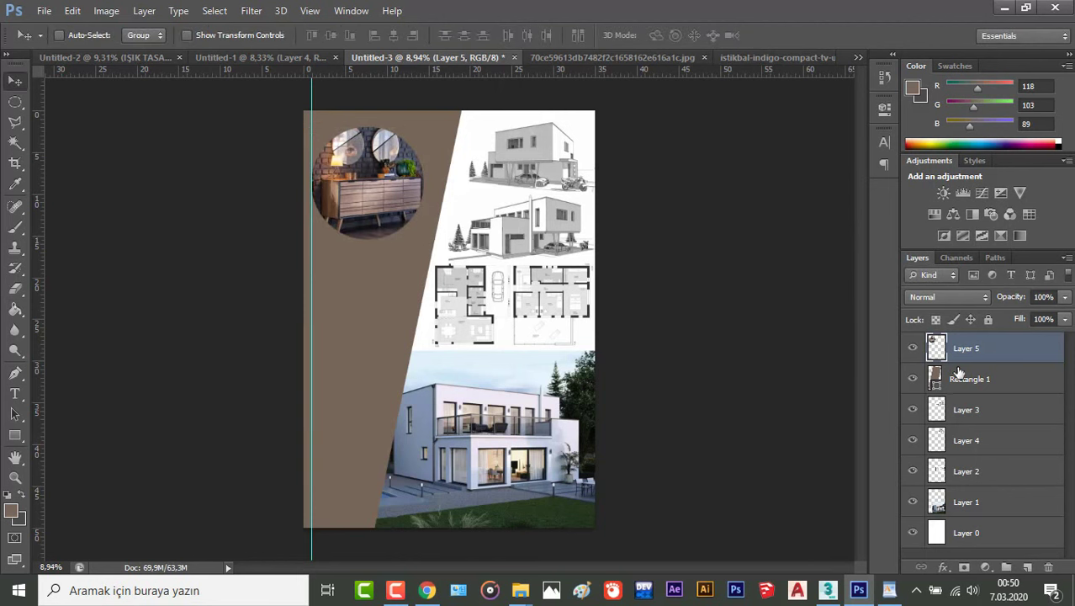
# Step: Shrink the circular sideboard photo to about 84% against the guide and move it down the brown panel
pyautogui.click(771, 59)
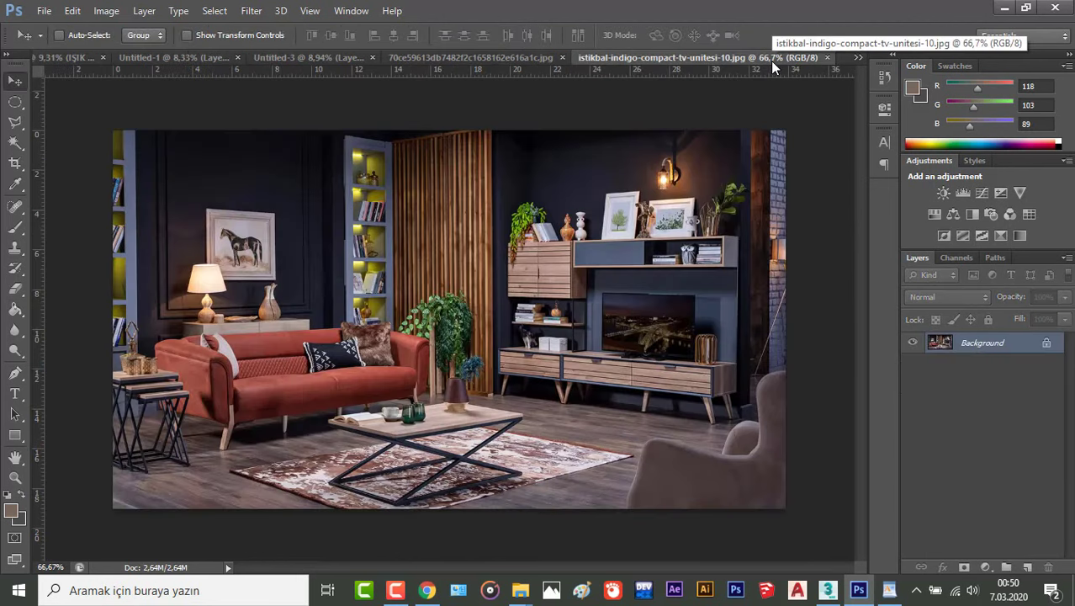
pyautogui.click(549, 54)
pyautogui.click(346, 58)
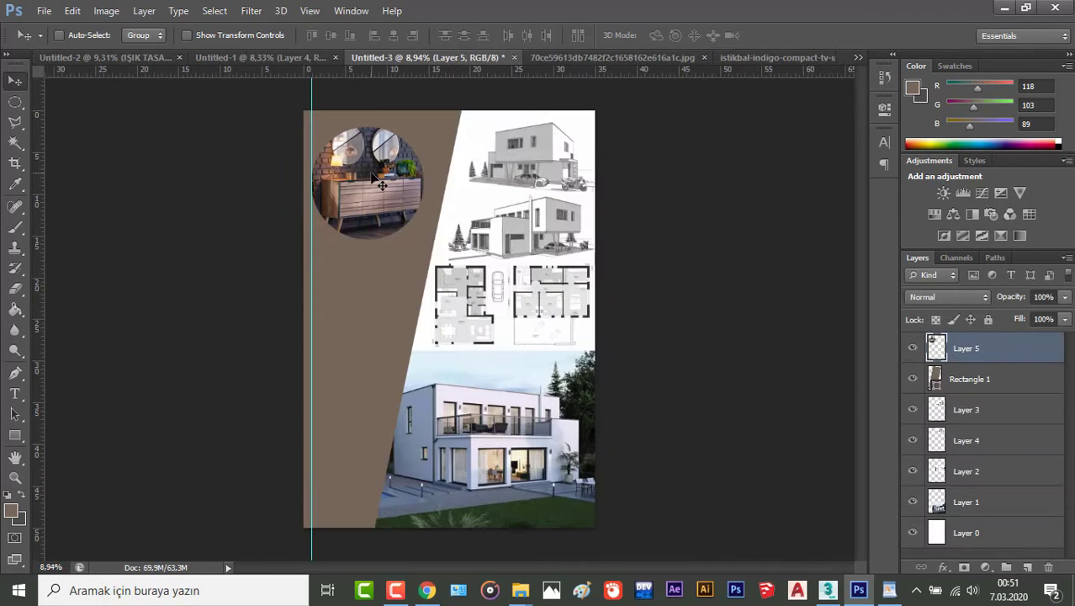
pyautogui.hotkey('ctrl', 't')
pyautogui.moveTo(424, 239); pyautogui.dragTo(405, 220)
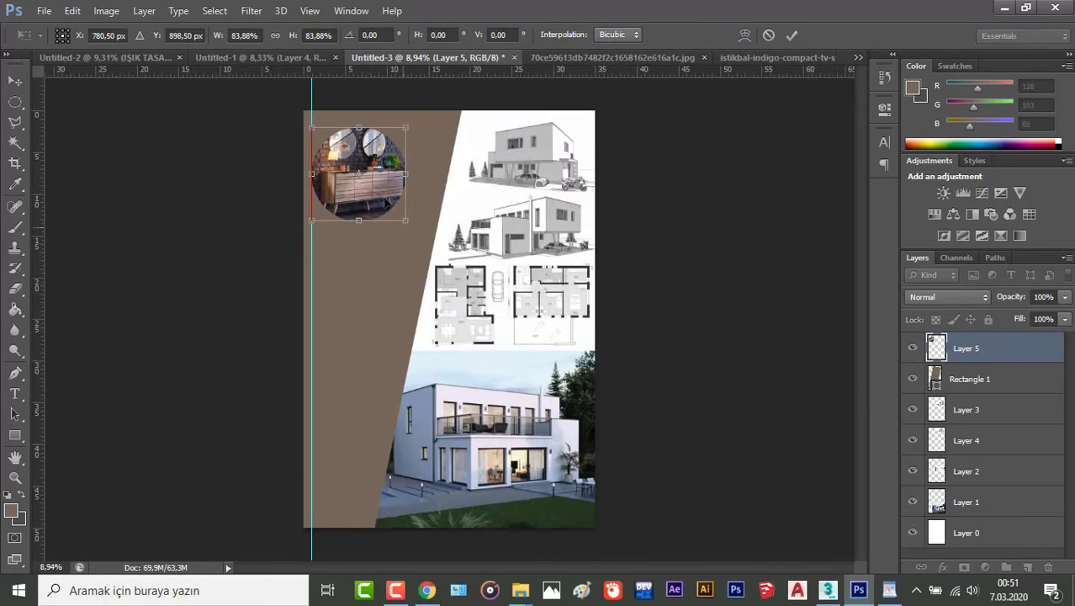
pyautogui.moveTo(362, 190); pyautogui.dragTo(360, 293)
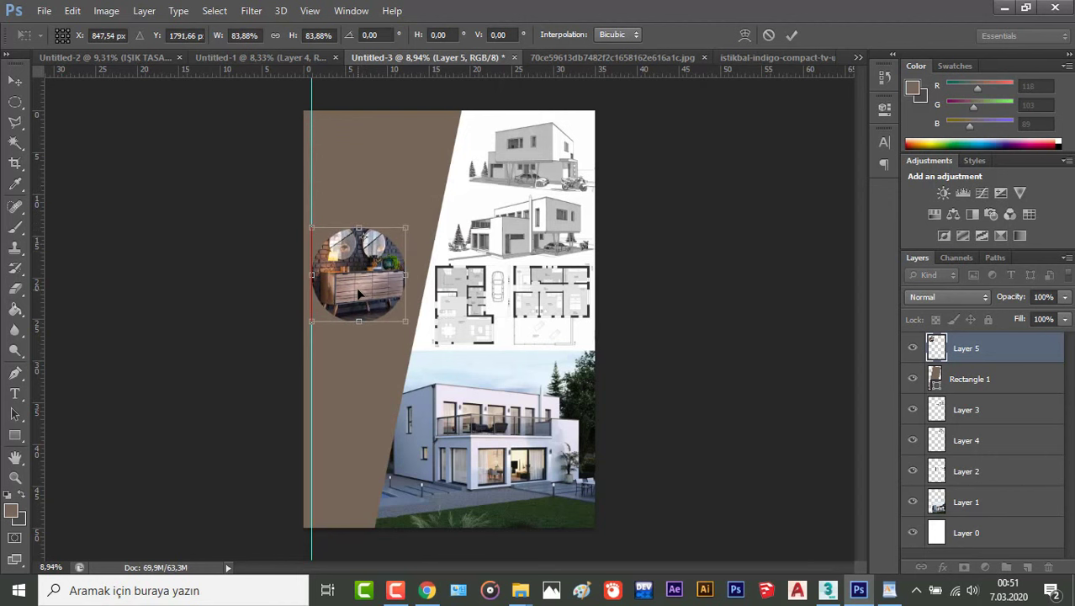
pyautogui.click(792, 36)
# Step: Copy a circular area around the red sofa from the istikbal-indigo living-room photo and return to Untitled-3
pyautogui.click(680, 58)
pyautogui.click(766, 59)
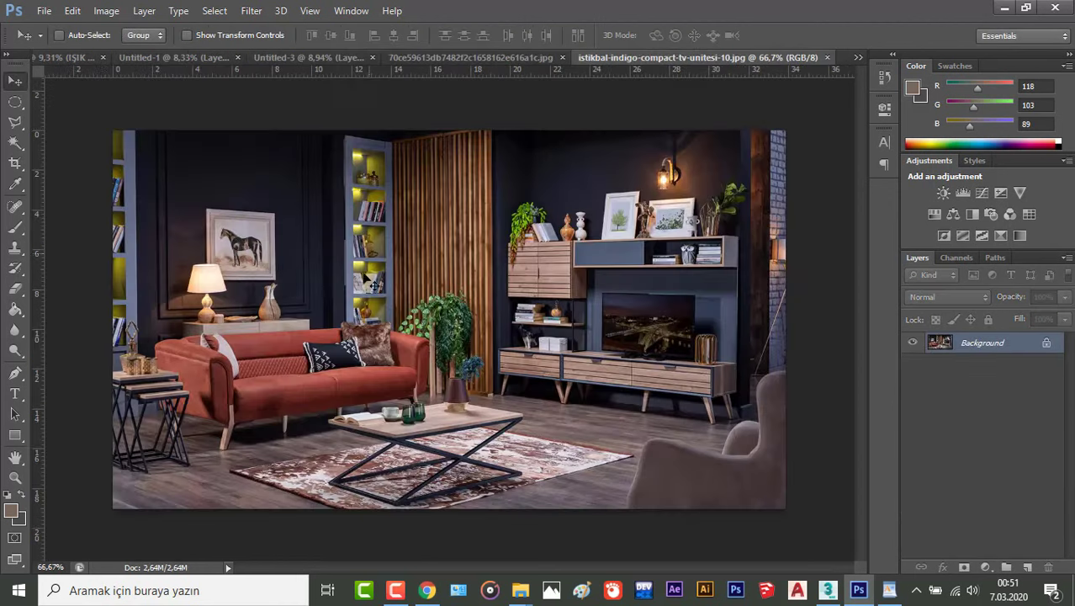
pyautogui.press('m')
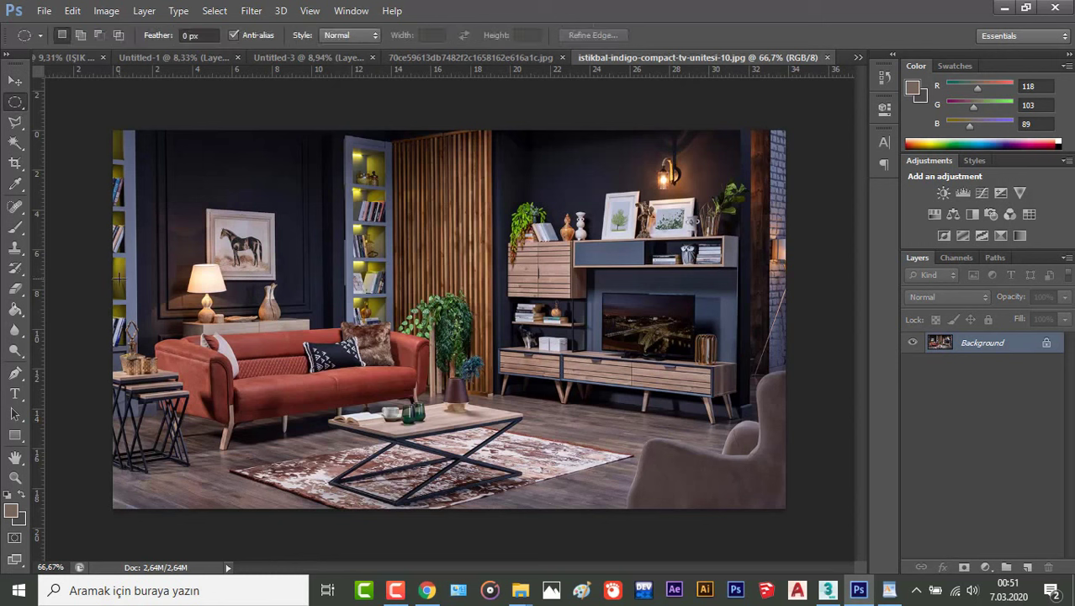
pyautogui.moveTo(120, 278); pyautogui.dragTo(402, 431)
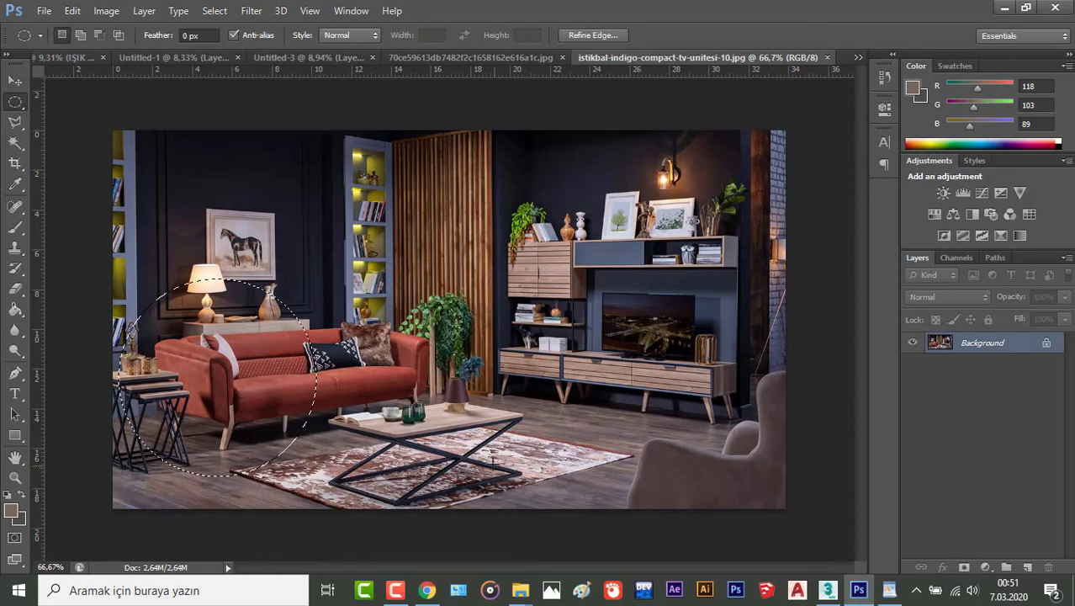
pyautogui.click(403, 431)
pyautogui.moveTo(128, 263); pyautogui.dragTo(606, 469)
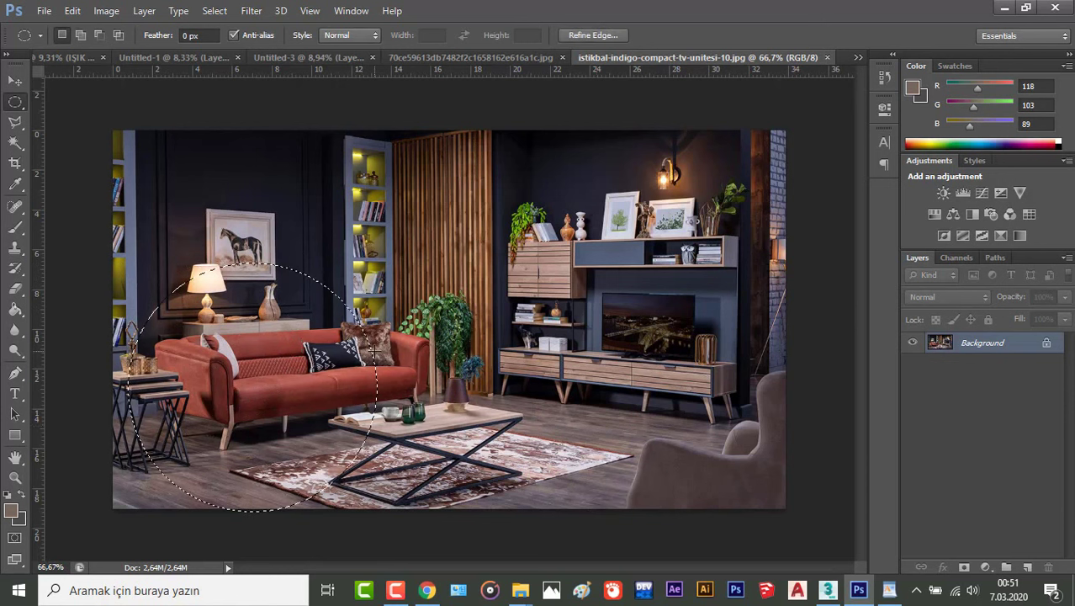
pyautogui.click(211, 266)
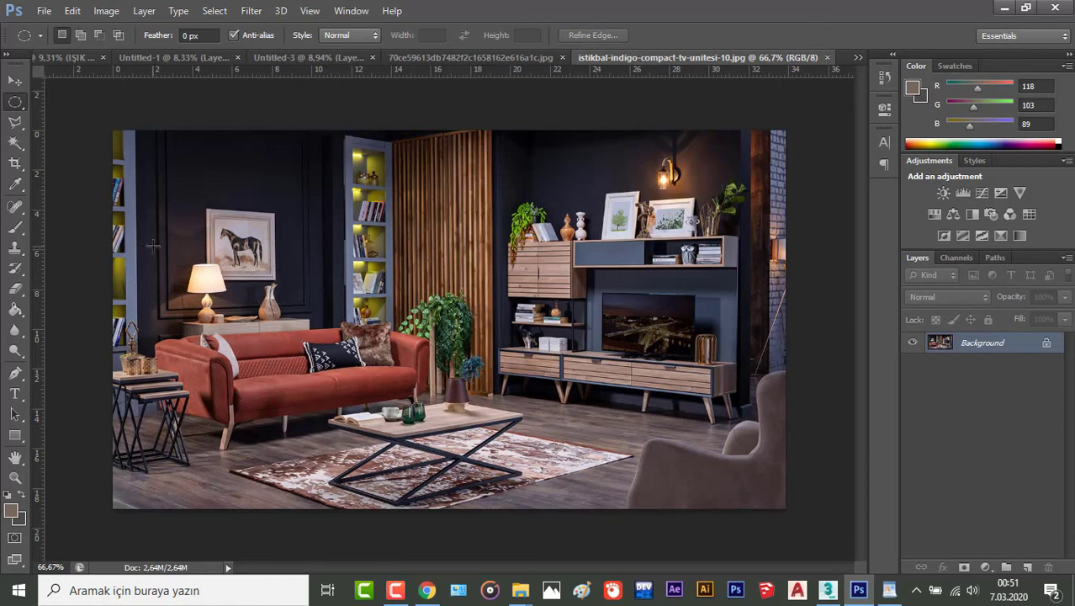
pyautogui.moveTo(148, 262)
pyautogui.mouseDown()
pyautogui.moveTo(462, 446)
pyautogui.moveTo(724, 499)
pyautogui.moveTo(799, 548)
pyautogui.moveTo(779, 516)
pyautogui.mouseUp()
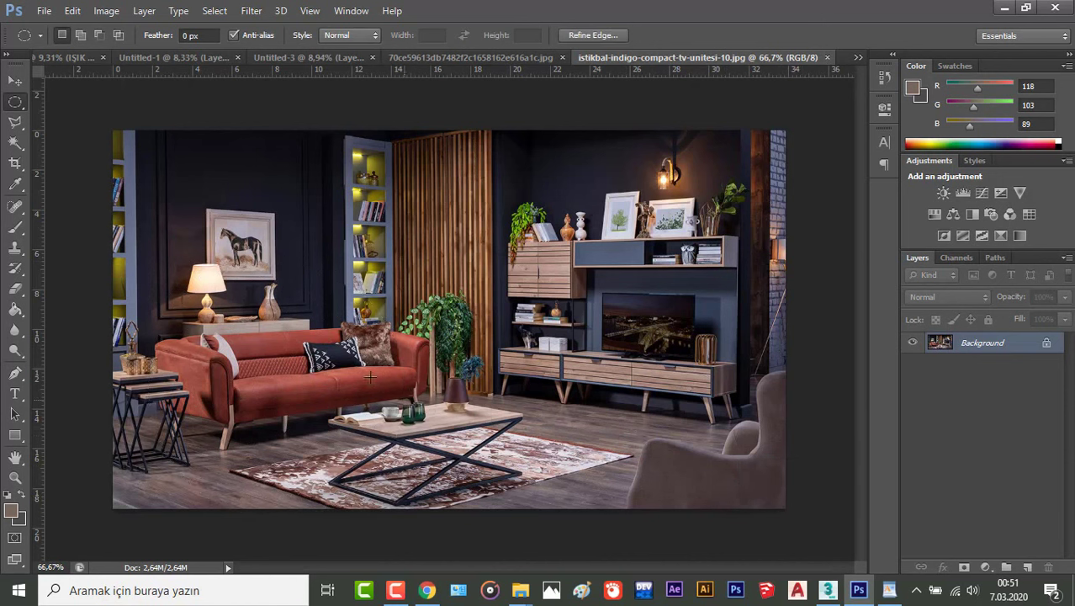
pyautogui.click(217, 242)
pyautogui.moveTo(145, 251)
pyautogui.mouseDown()
pyautogui.moveTo(535, 493)
pyautogui.moveTo(633, 513)
pyautogui.moveTo(329, 72)
pyautogui.moveTo(387, 186)
pyautogui.mouseUp()
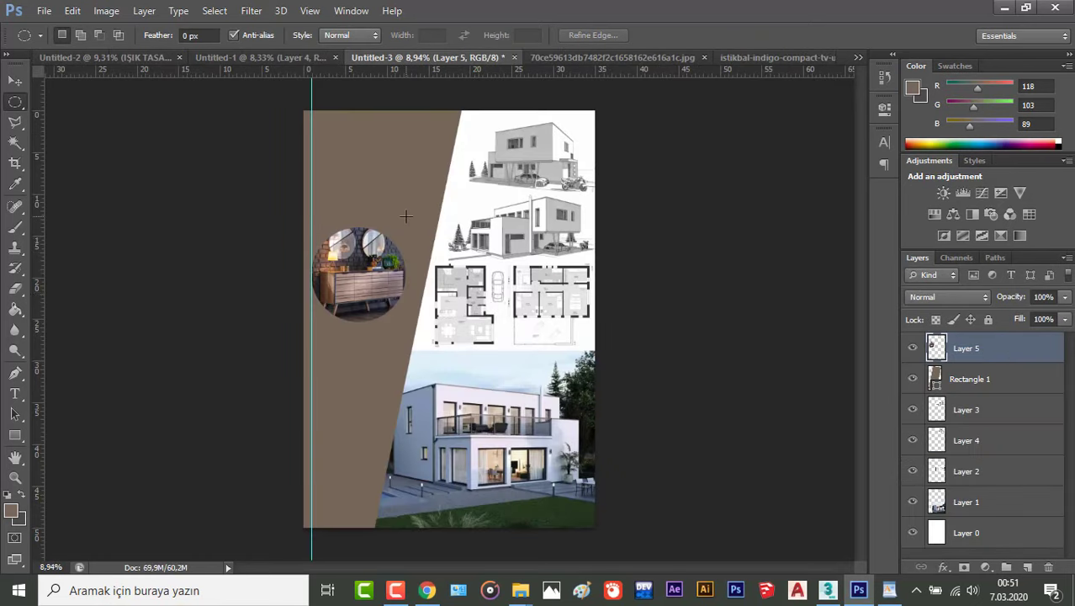
# Step: Paste the sofa circle, enlarge it to about 303% and place it against the guide at the panel's top
pyautogui.hotkey('ctrl', 'v')
pyautogui.hotkey('ctrl', 't')
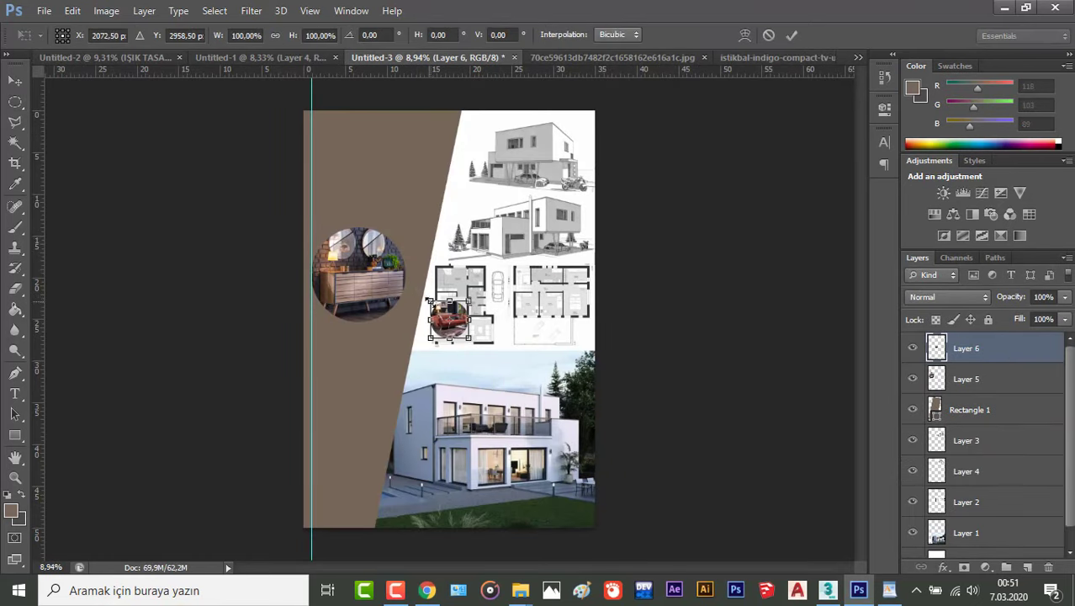
pyautogui.moveTo(430, 301); pyautogui.dragTo(349, 181)
pyautogui.moveTo(419, 243); pyautogui.dragTo(399, 153)
pyautogui.moveTo(453, 247); pyautogui.dragTo(426, 225)
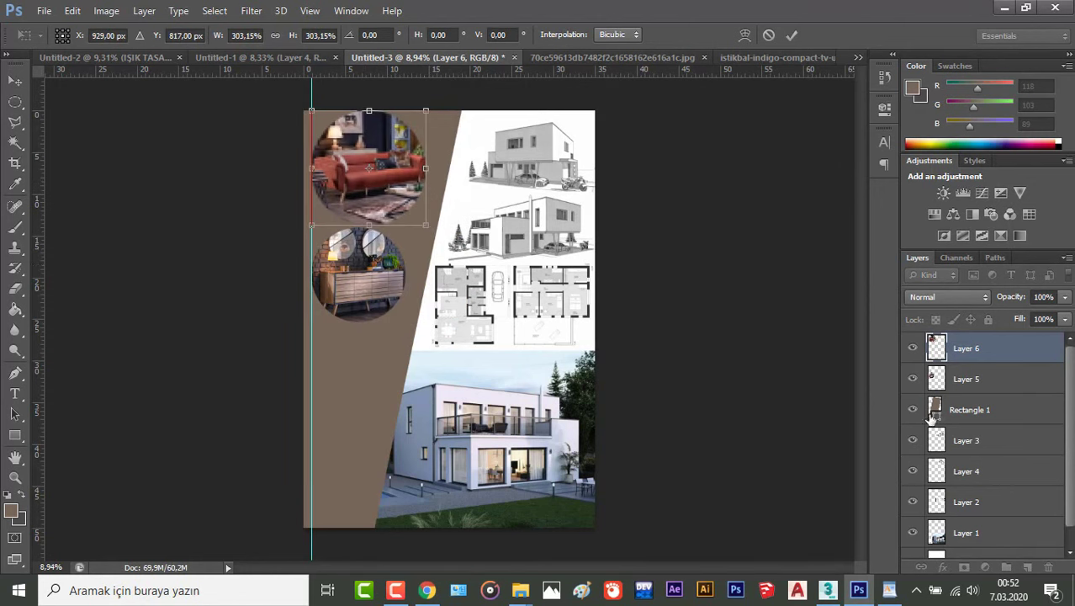
pyautogui.click(792, 35)
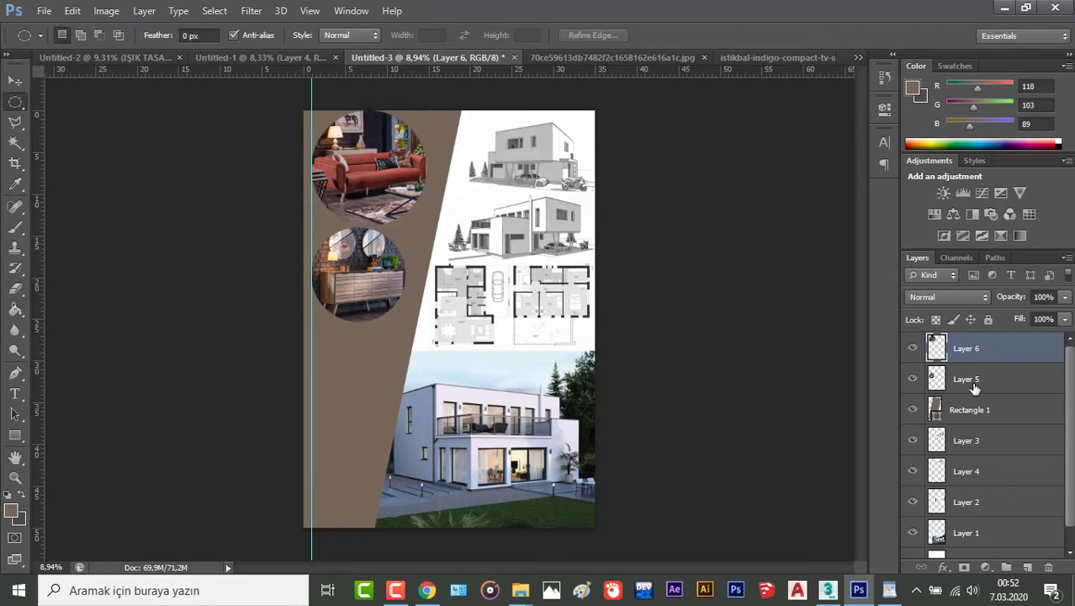
# Step: Shift the circular sideboard and sofa photos down the brown panel, leaving a wider gap between them
pyautogui.click(968, 379)
pyautogui.click(16, 81)
pyautogui.moveTo(382, 290); pyautogui.dragTo(381, 326)
pyautogui.click(967, 347)
pyautogui.moveTo(377, 189); pyautogui.dragTo(378, 218)
pyautogui.click(983, 379)
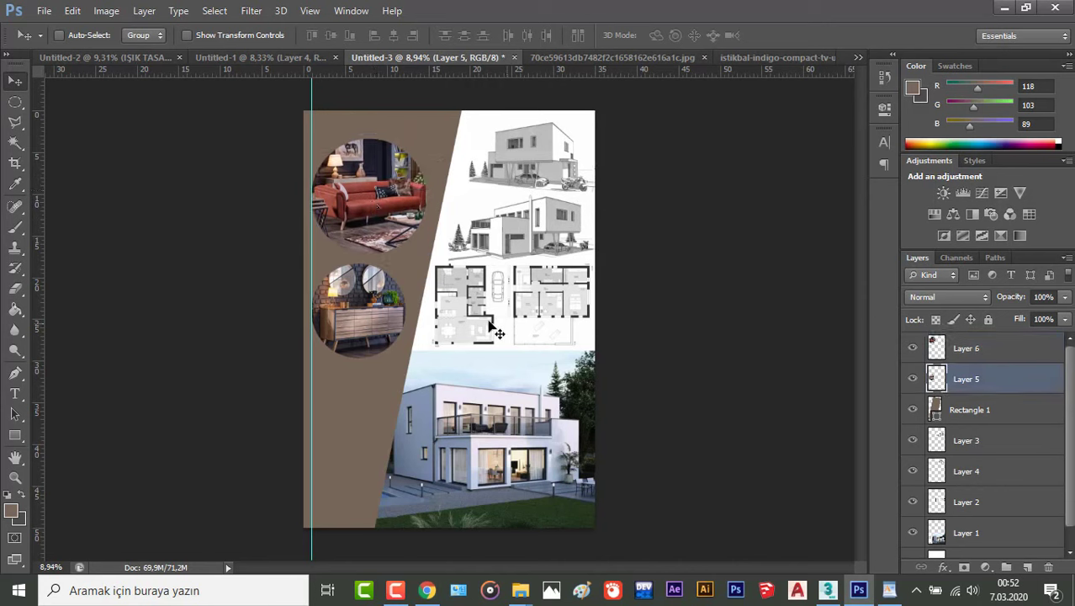
pyautogui.moveTo(357, 333)
pyautogui.mouseDown()
pyautogui.moveTo(356, 358)
pyautogui.moveTo(358, 348)
pyautogui.mouseUp()
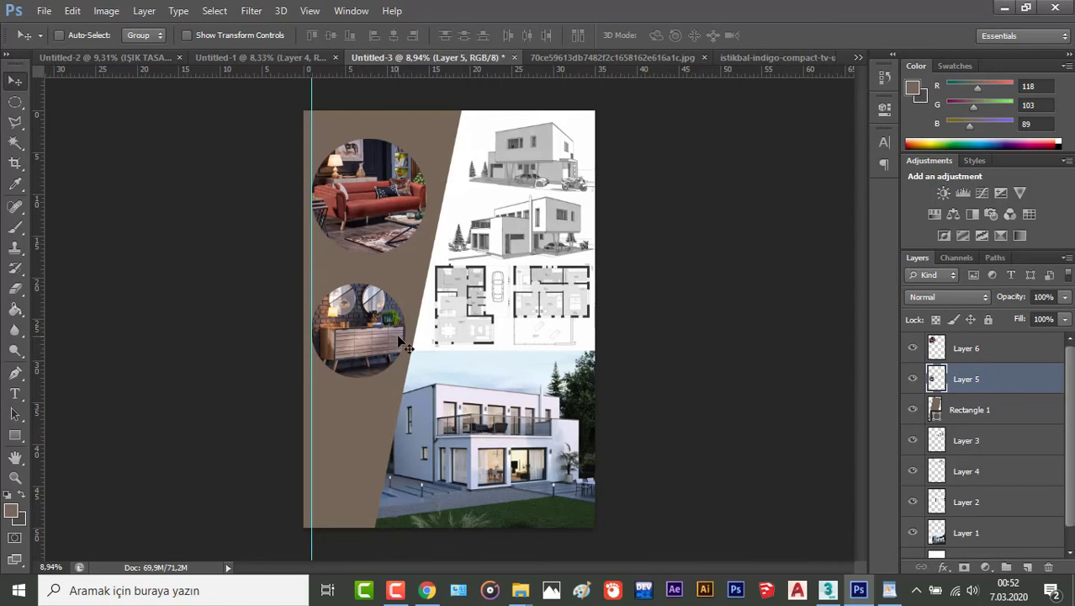
# Step: Close the istikbal-indigo living-room photo, leaving the bathroom photo open
pyautogui.click(661, 57)
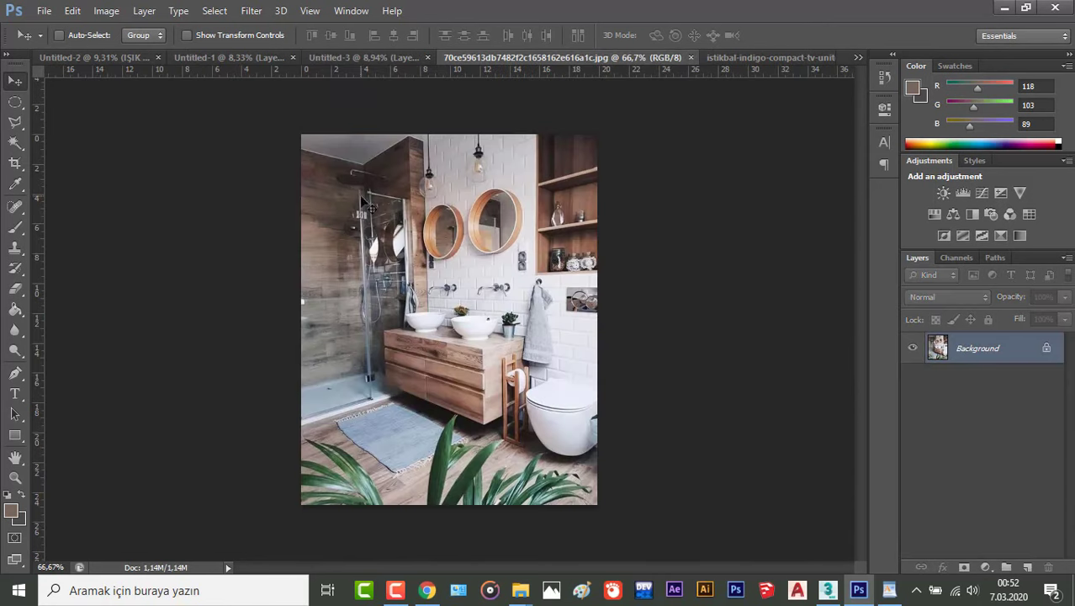
pyautogui.click(803, 57)
pyautogui.click(826, 58)
pyautogui.click(569, 233)
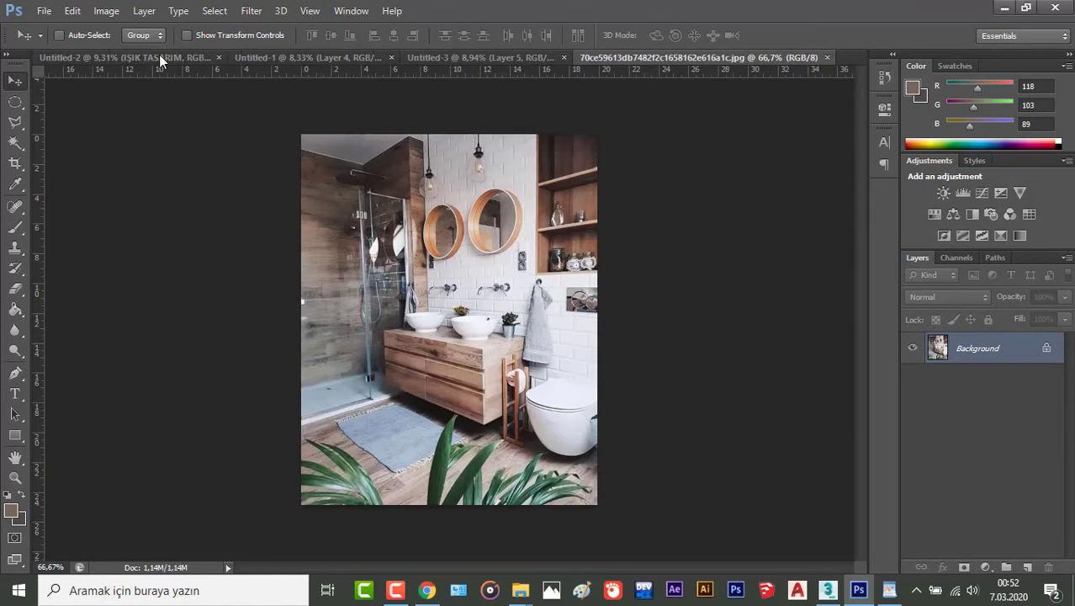
# Step: Cut out a circle about 15.5 cm wide around the vanity and washbasins in the bathroom photo
pyautogui.click(15, 102)
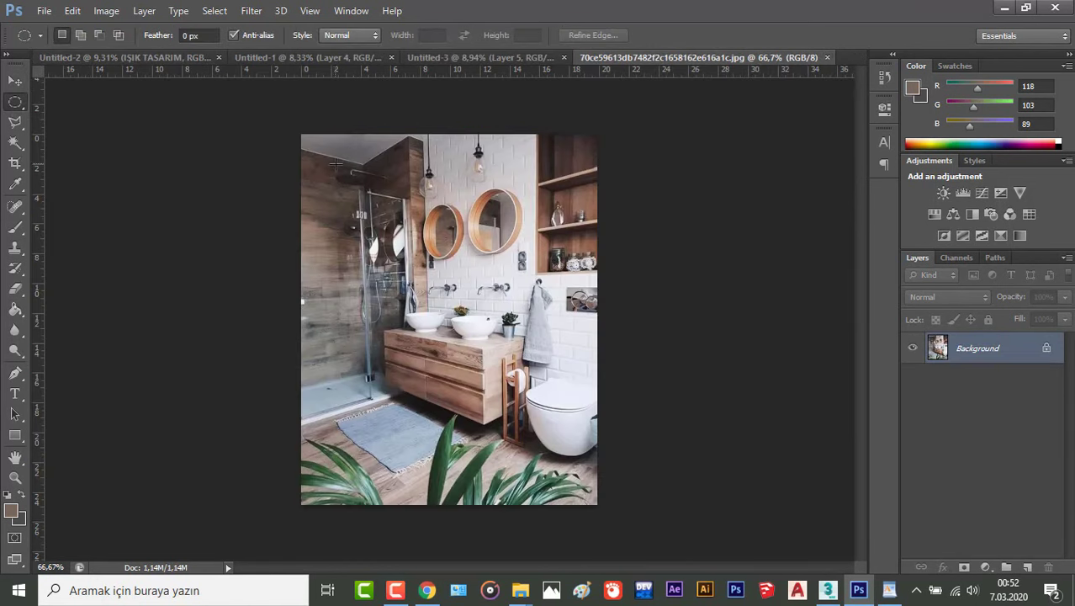
pyautogui.moveTo(373, 187); pyautogui.dragTo(587, 546)
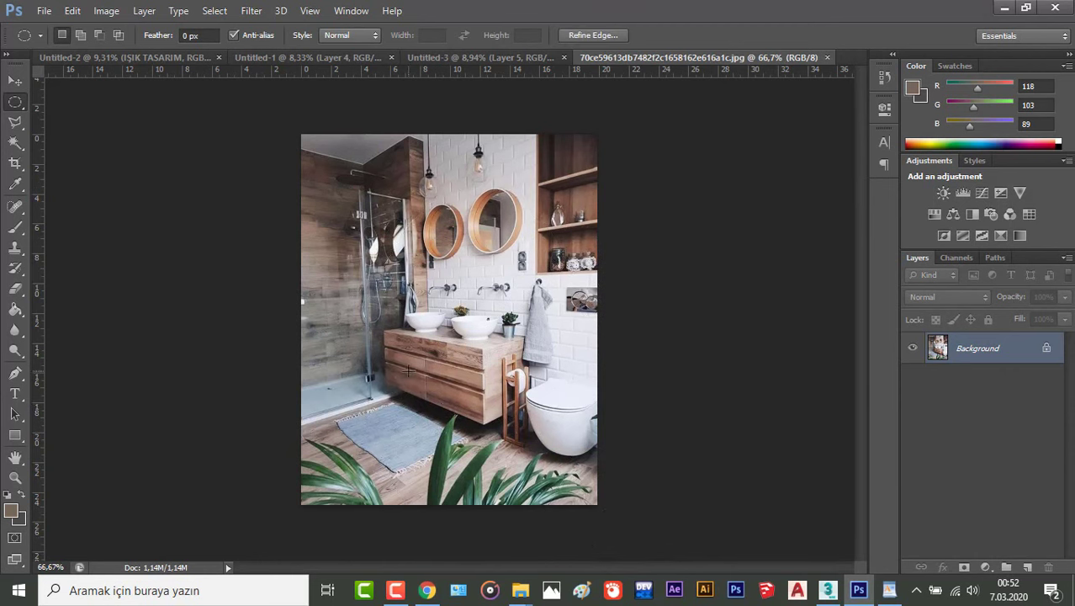
pyautogui.click(342, 202)
pyautogui.moveTo(361, 202); pyautogui.dragTo(591, 540)
pyautogui.hotkey('ctrl', 'BackSpace')
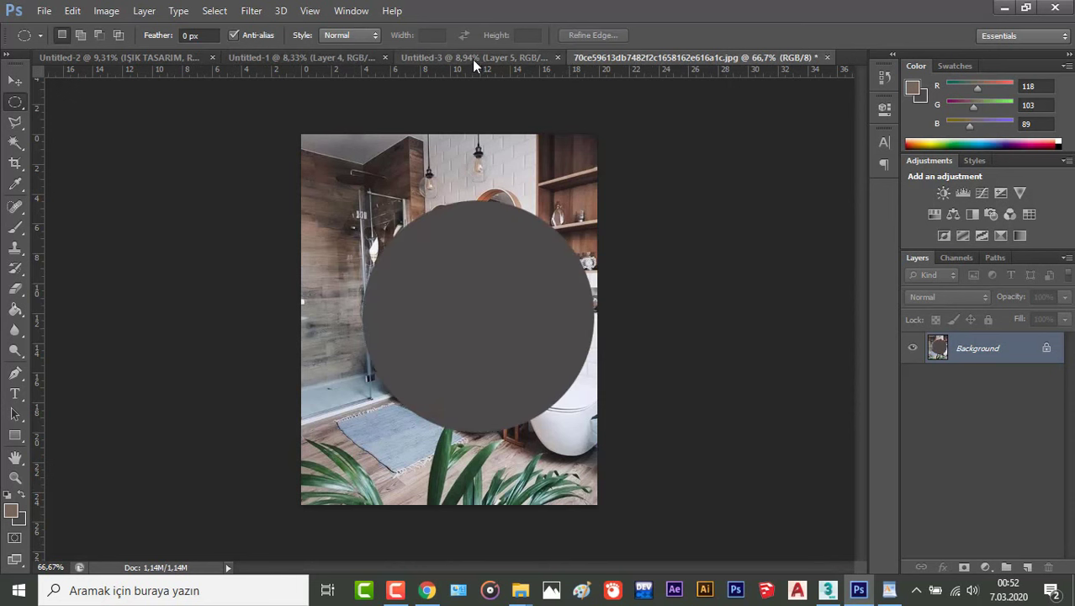
# Step: Close the bathroom photo without saving and paste the cut circle into Untitled-3
pyautogui.click(472, 57)
pyautogui.click(827, 57)
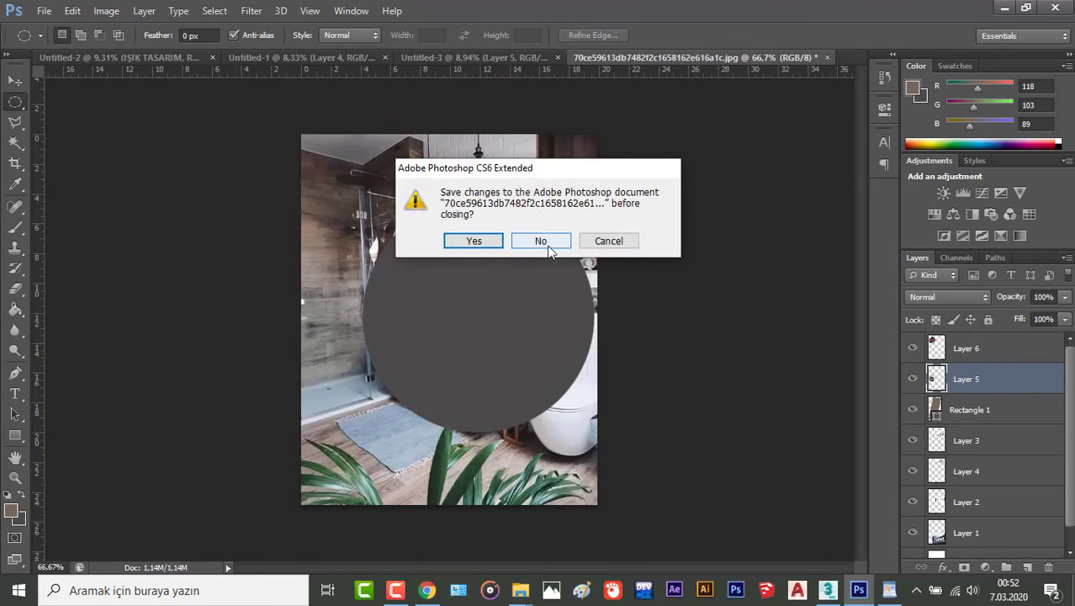
pyautogui.click(547, 248)
pyautogui.hotkey('ctrl', 'v')
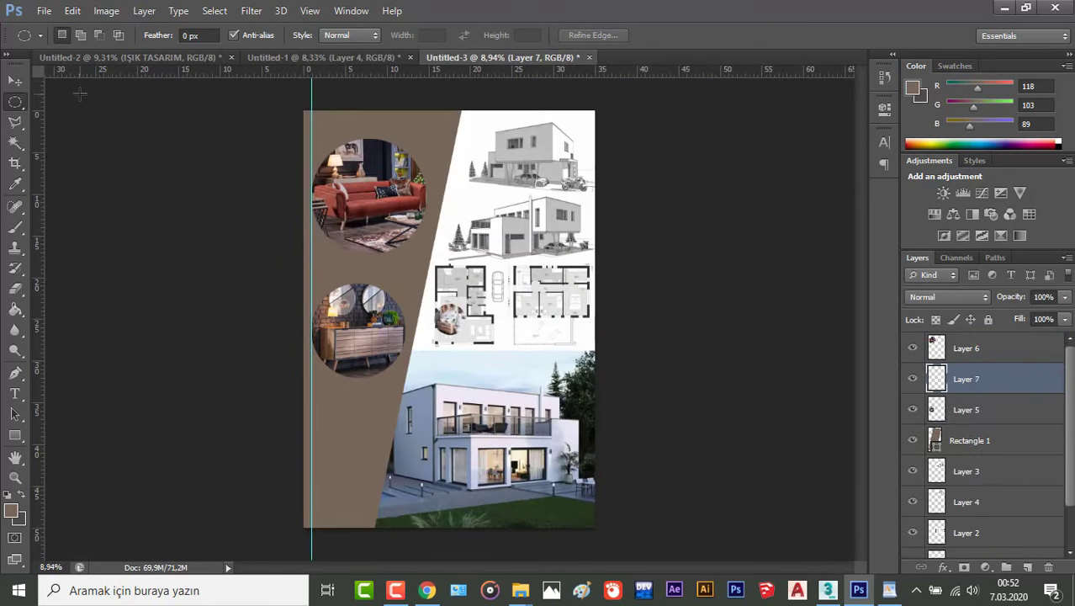
# Step: Move the circular bathroom photo to the lower part of the brown panel and enlarge it against the guide
pyautogui.click(15, 80)
pyautogui.moveTo(452, 335); pyautogui.dragTo(321, 403)
pyautogui.hotkey('ctrl', 't')
pyautogui.moveTo(358, 458); pyautogui.dragTo(375, 486)
pyautogui.click(793, 34)
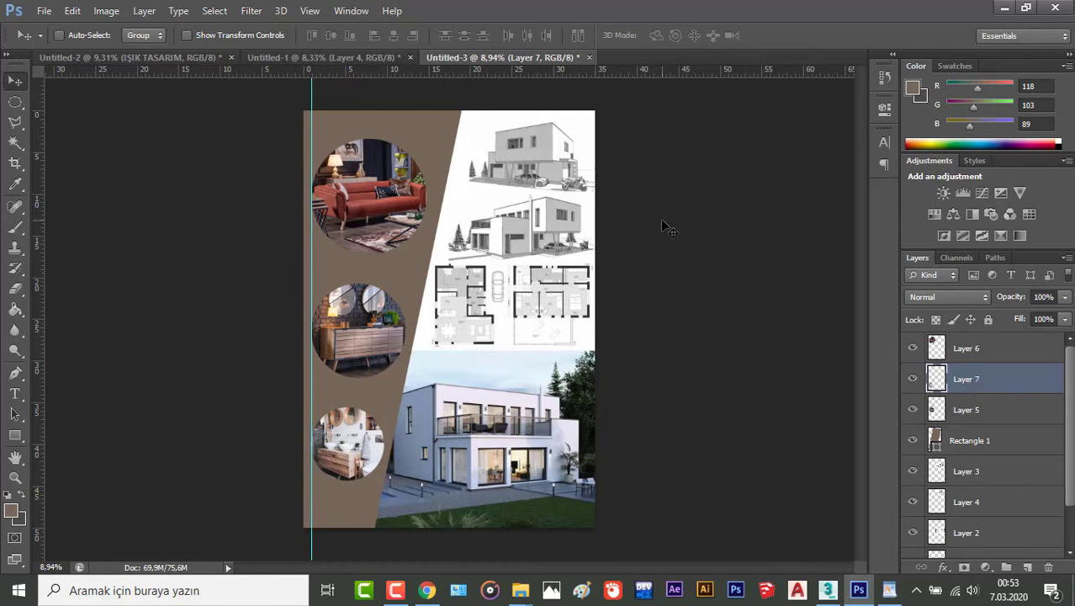
# Step: Add a 25 px outside stroke to the circular sofa photo on Layer 6
pyautogui.click(978, 414)
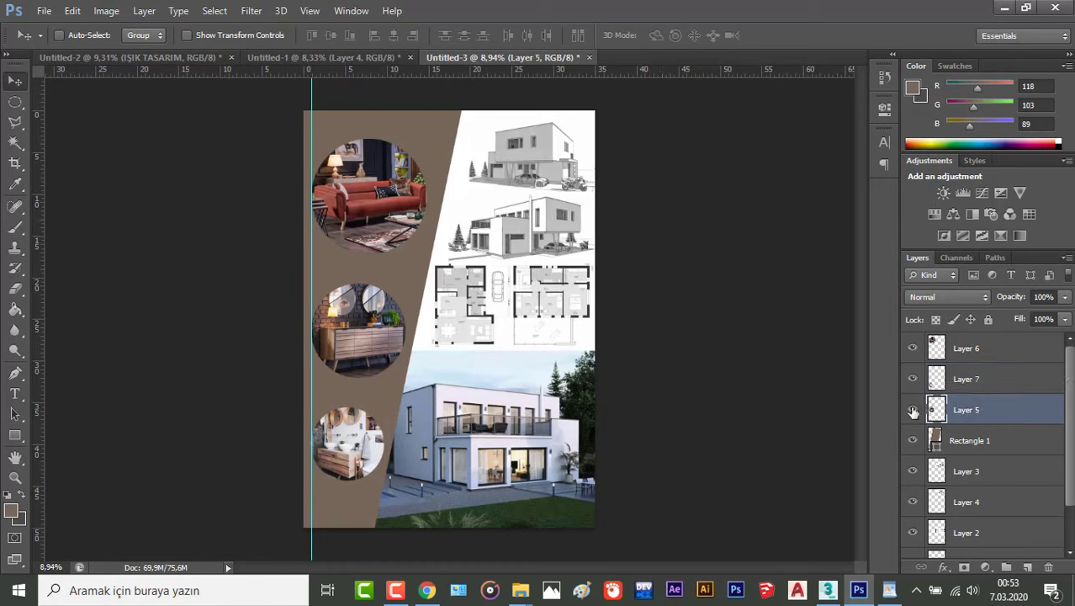
pyautogui.click(913, 348)
pyautogui.click(913, 348)
pyautogui.click(934, 347)
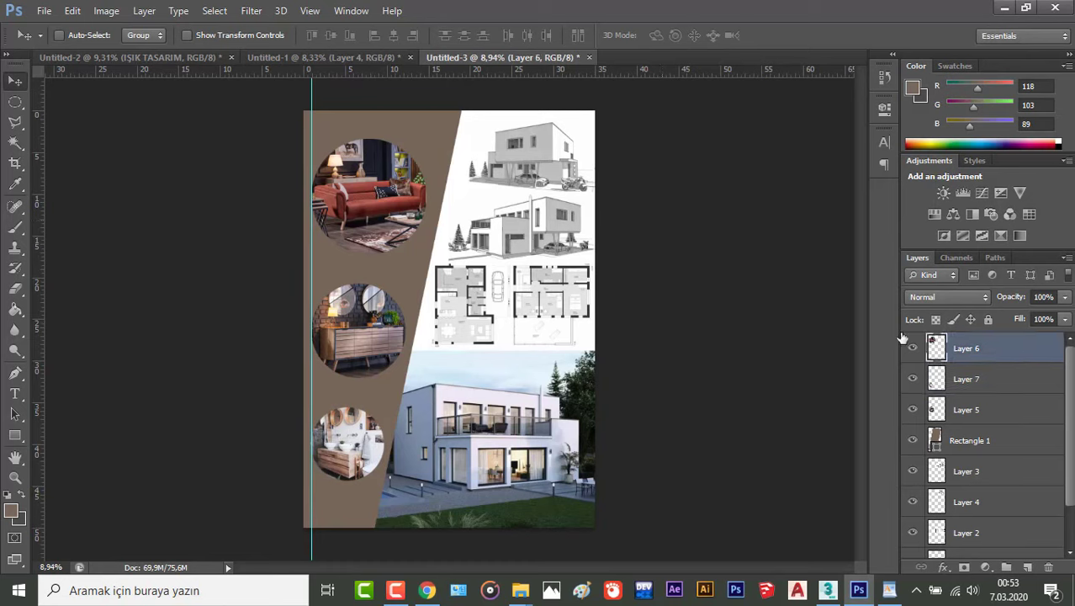
pyautogui.click(944, 567)
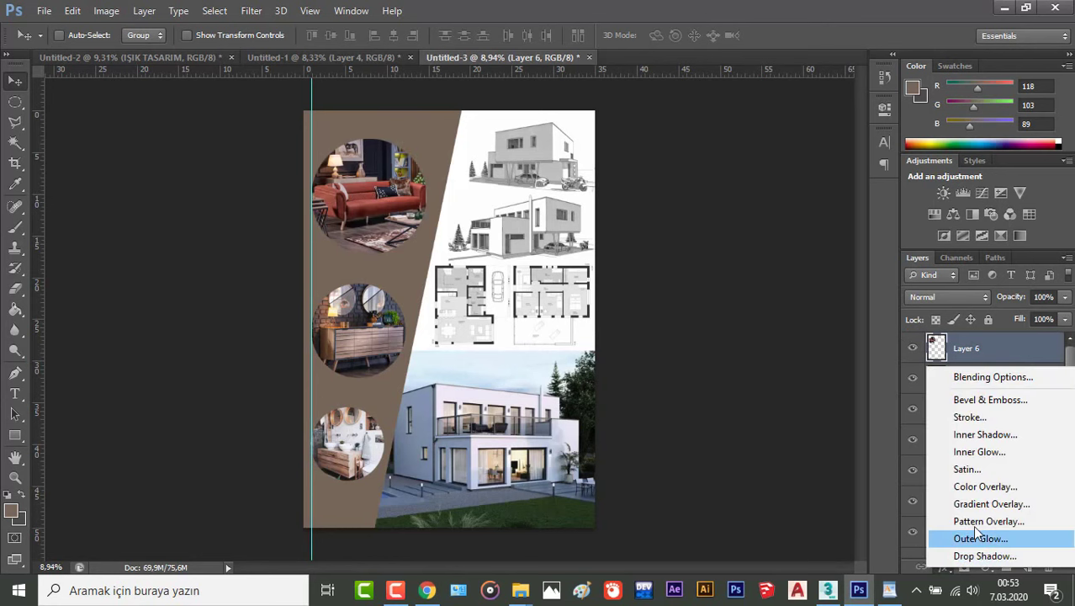
pyautogui.click(968, 425)
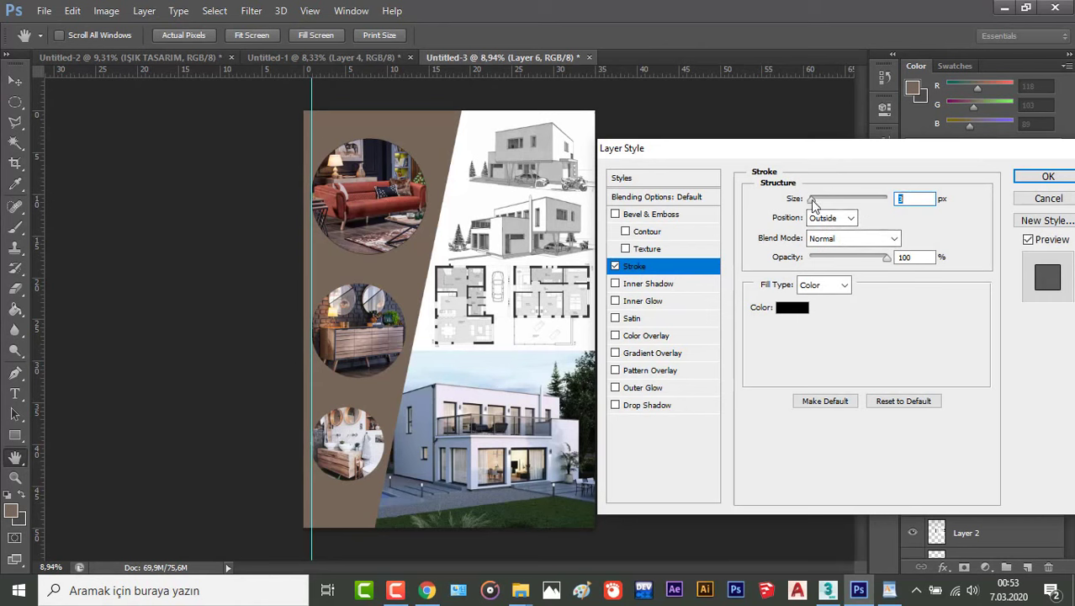
pyautogui.moveTo(811, 200); pyautogui.dragTo(825, 202)
pyautogui.write('20')
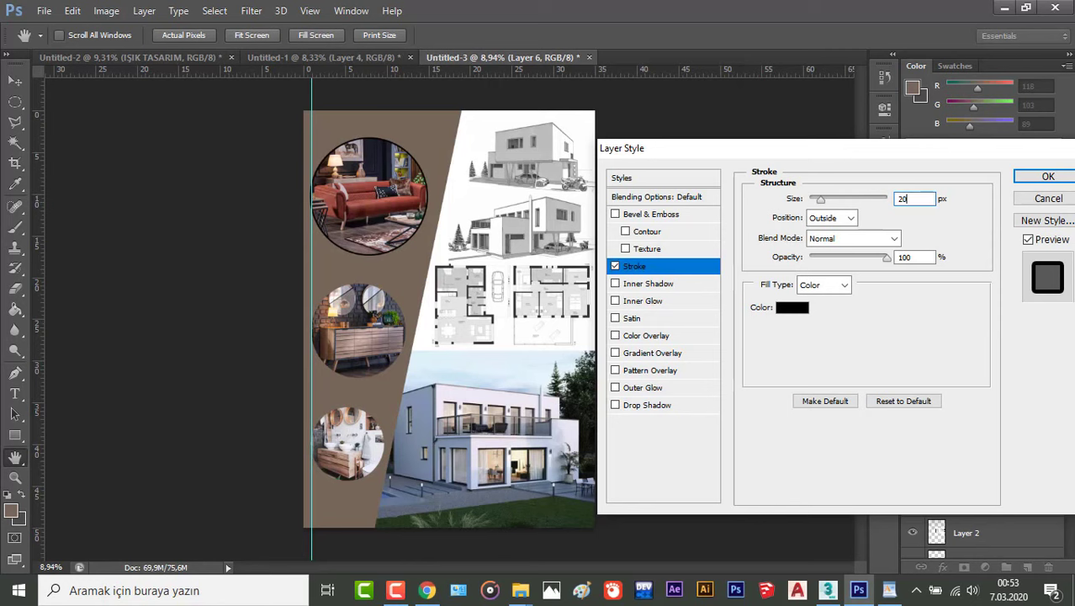
pyautogui.press('BackSpace')
pyautogui.write('5')
# Step: Set the stroke colour to a dark green sampled from the lawn in the house render
pyautogui.click(782, 308)
pyautogui.click(555, 510)
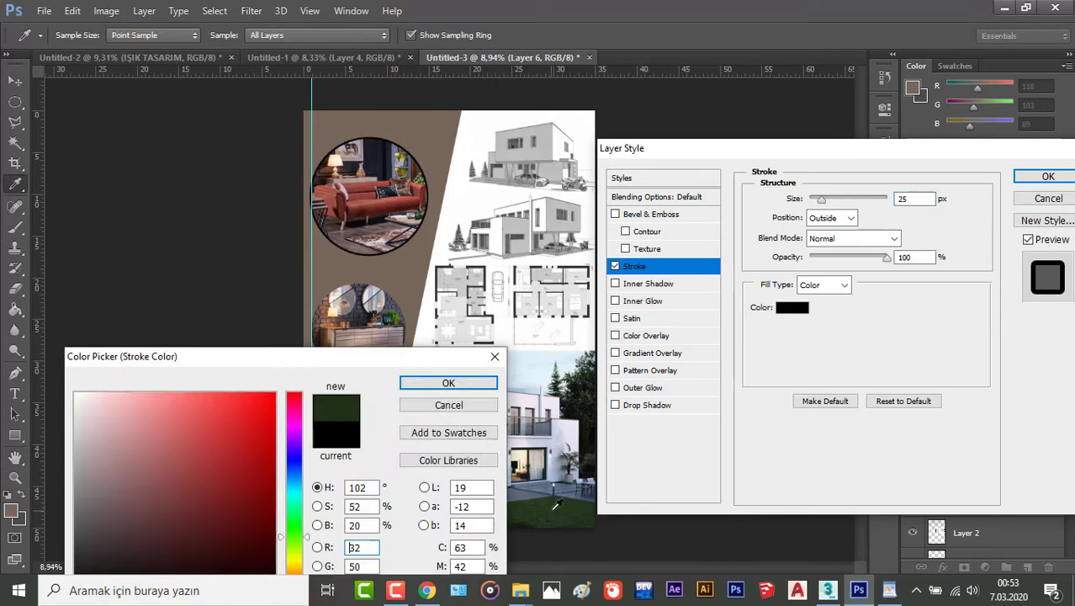
pyautogui.click(448, 384)
# Step: Add a drop shadow to the circular sofa photo with angle 58°, distance 70 px, spread 20% and size 92 px
pyautogui.click(633, 406)
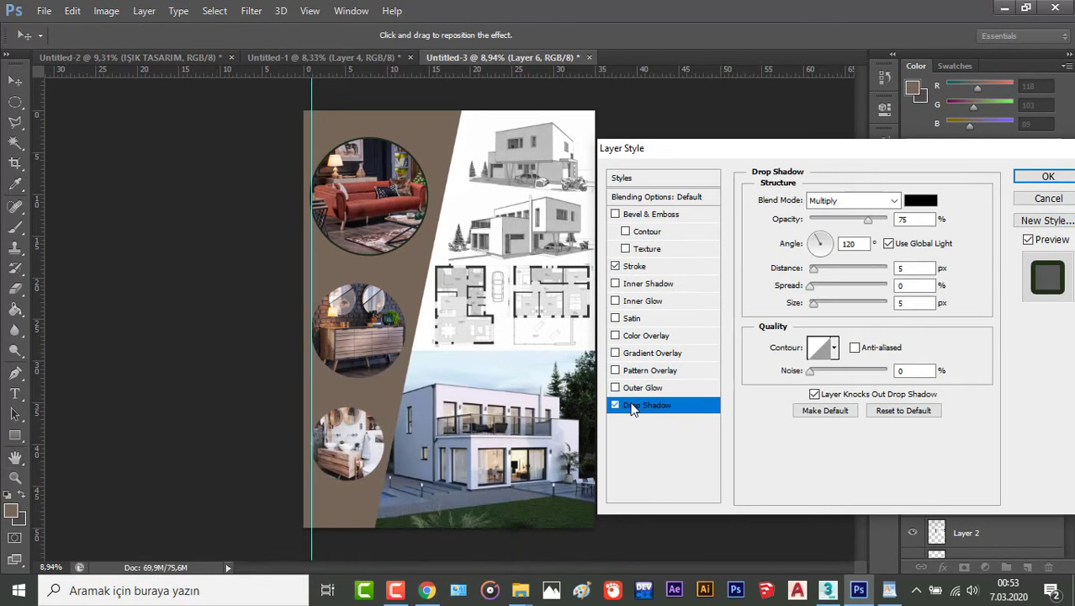
pyautogui.doubleClick(870, 243)
pyautogui.write('58')
pyautogui.press('Tab')
pyautogui.write('70')
pyautogui.press('Tab')
pyautogui.write('20')
pyautogui.press('Tab')
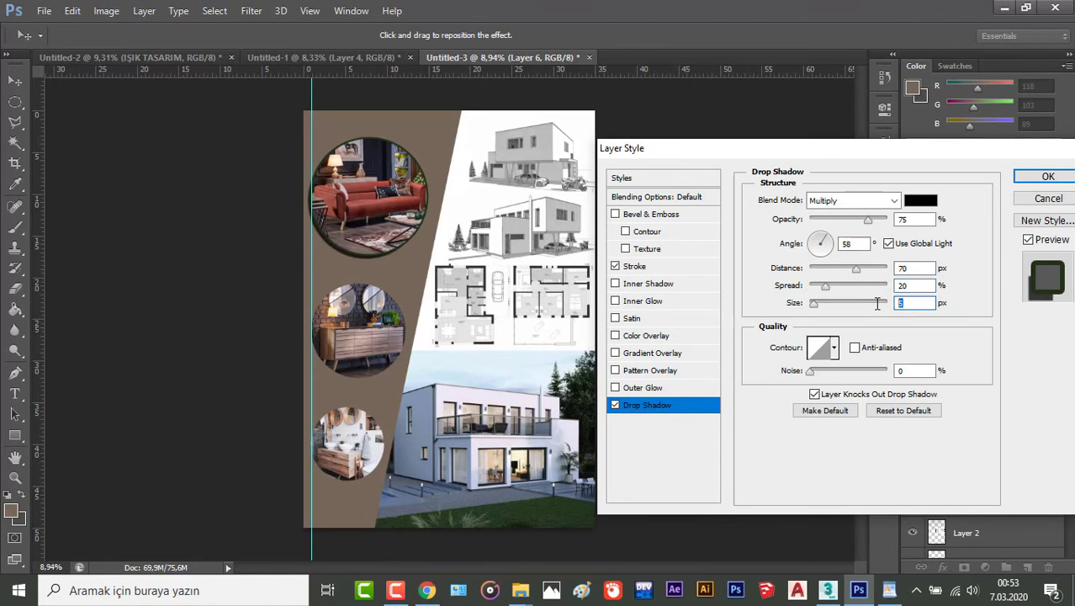
pyautogui.write('92')
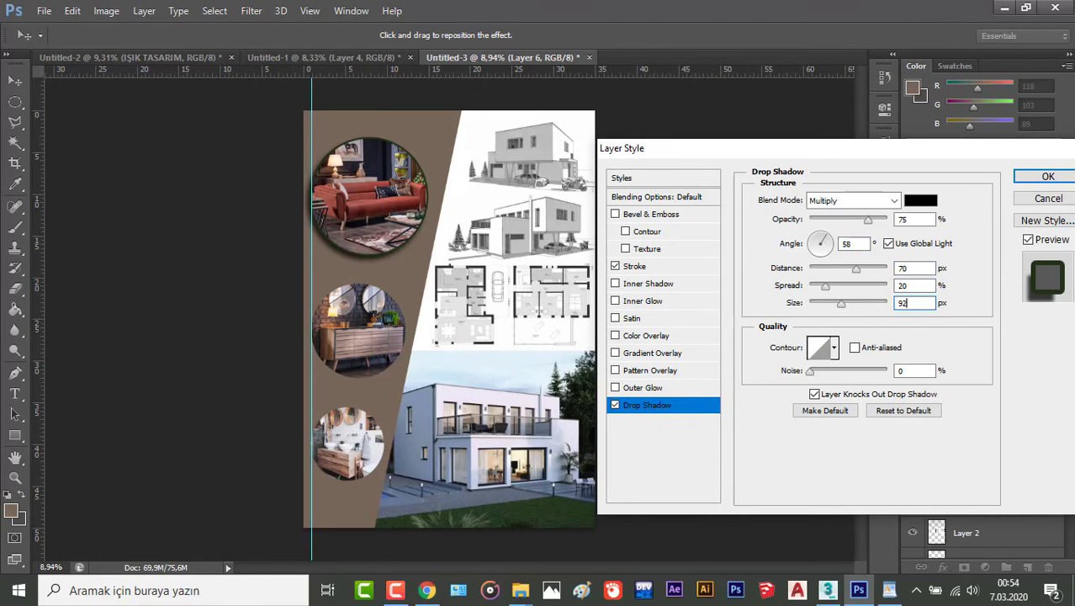
pyautogui.click(1049, 176)
# Step: Add a 25 px outside stroke to the circular bathroom photo on Layer 7, in a dark green sampled from the trees in the house render
pyautogui.click(978, 427)
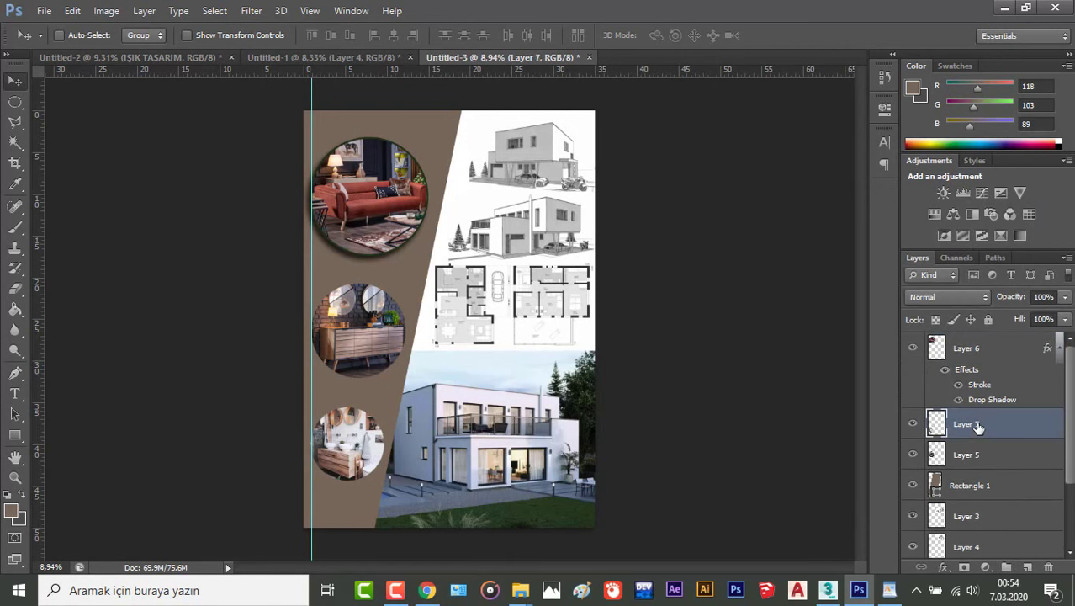
pyautogui.click(944, 566)
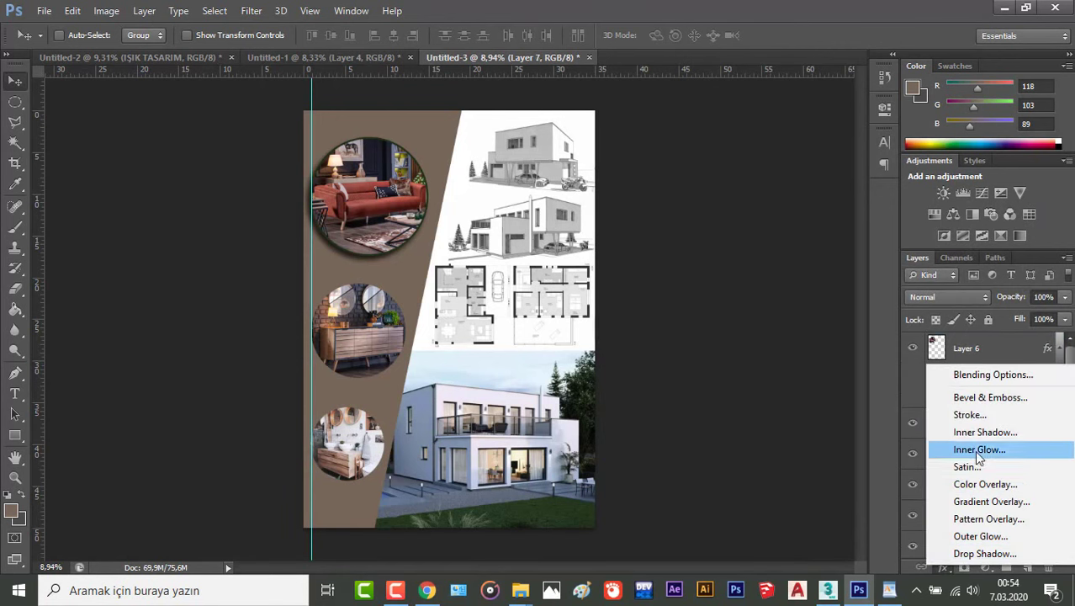
pyautogui.click(981, 416)
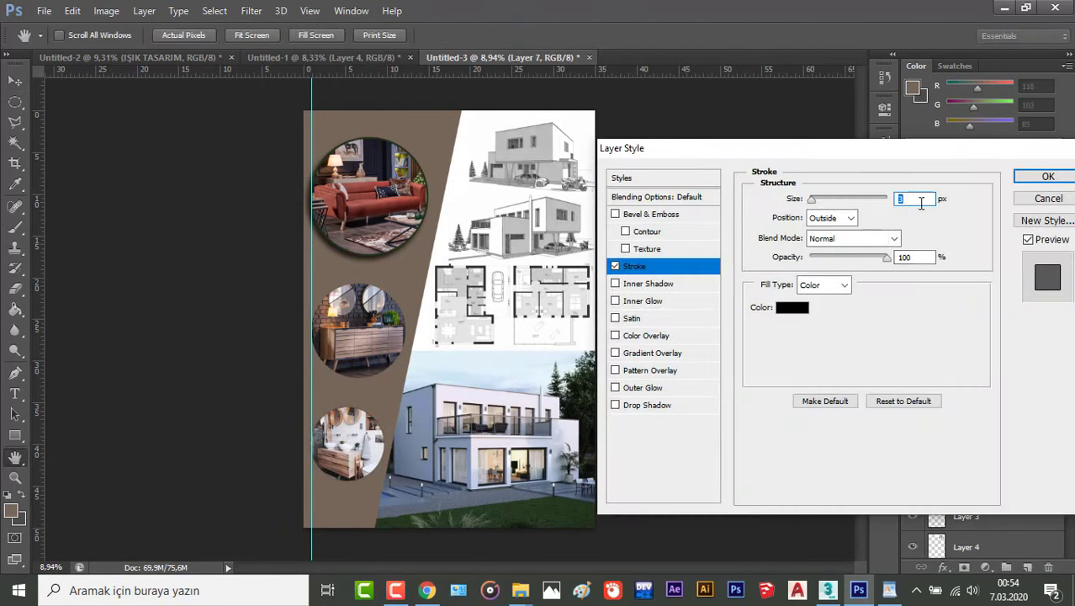
pyautogui.write('25')
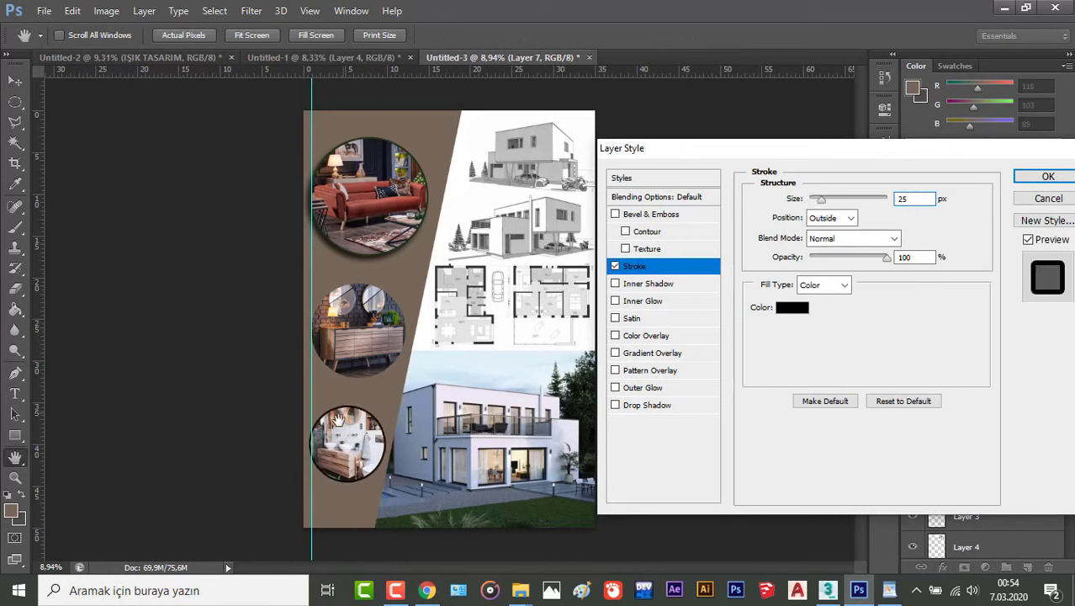
pyautogui.click(798, 309)
pyautogui.click(582, 378)
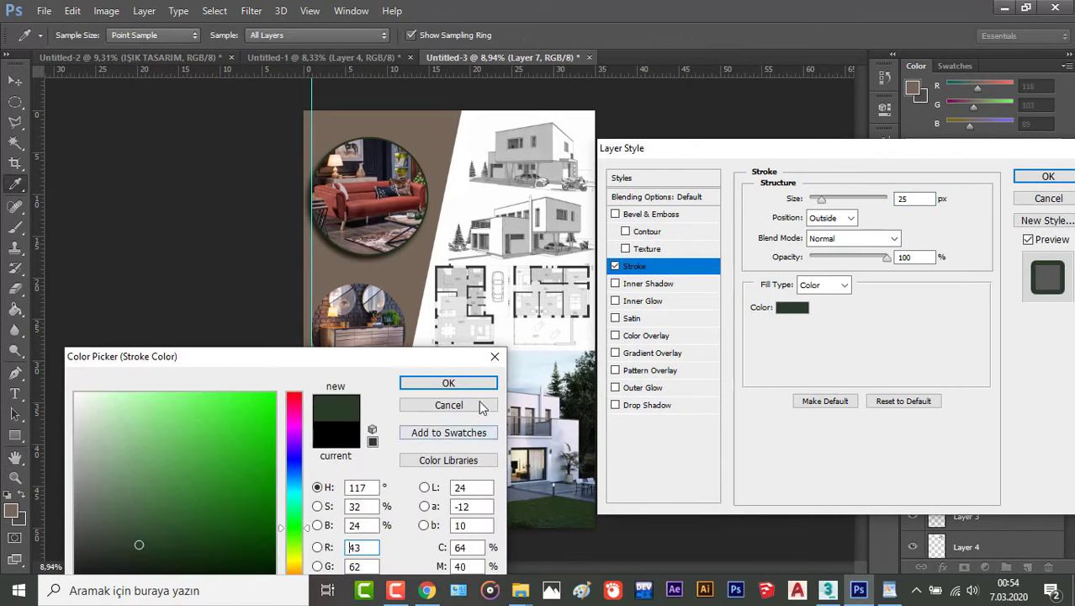
pyautogui.click(461, 384)
# Step: Add a drop shadow to the circular bathroom photo with distance 70 px, spread 20% and size 92 px
pyautogui.click(646, 405)
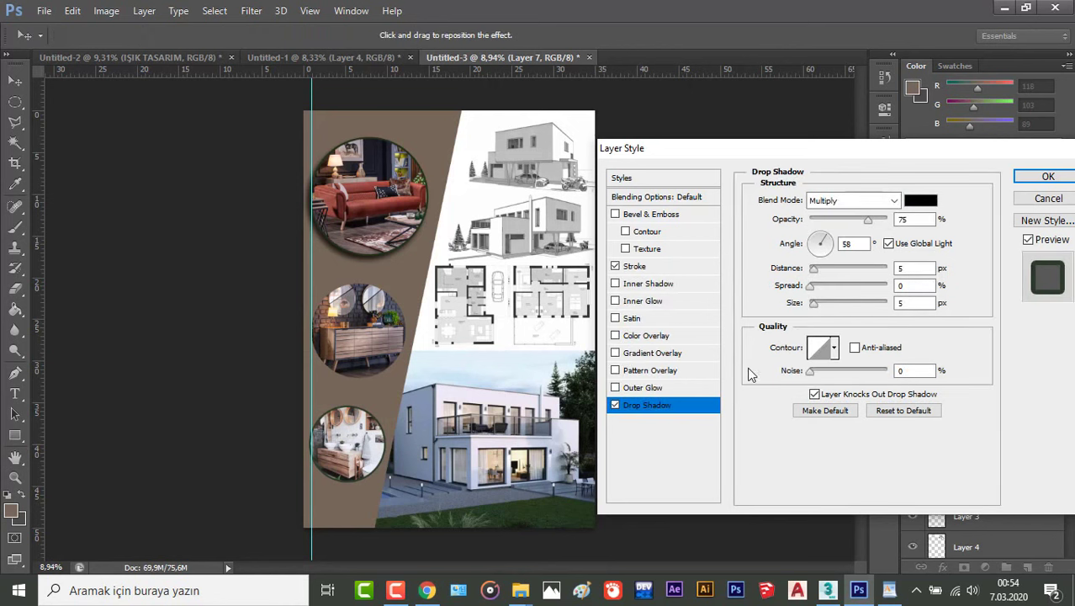
pyautogui.write('70')
pyautogui.press('Tab')
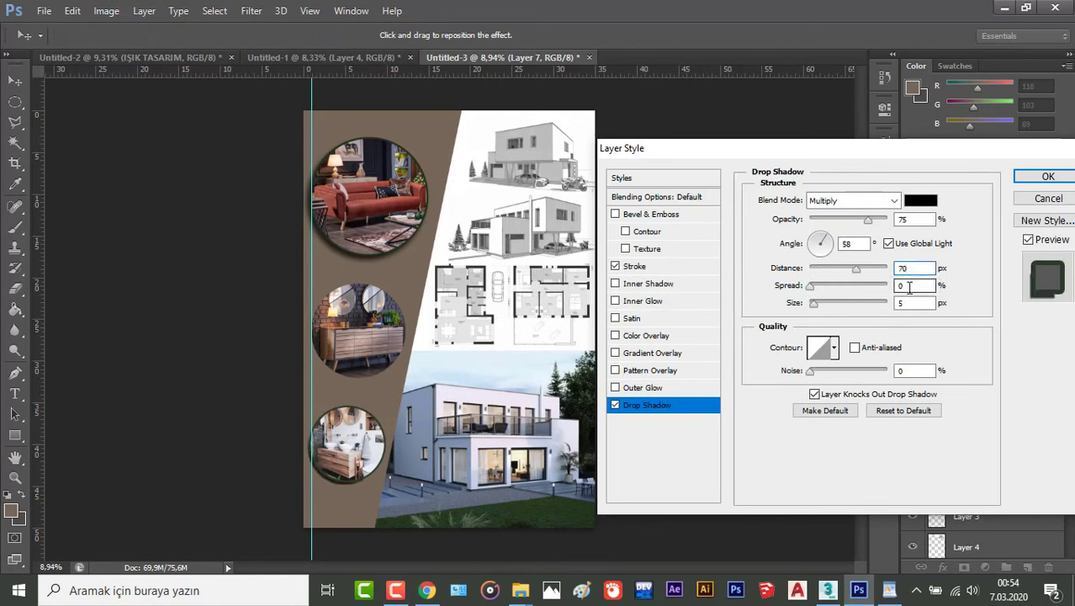
pyautogui.write('20')
pyautogui.press('Tab')
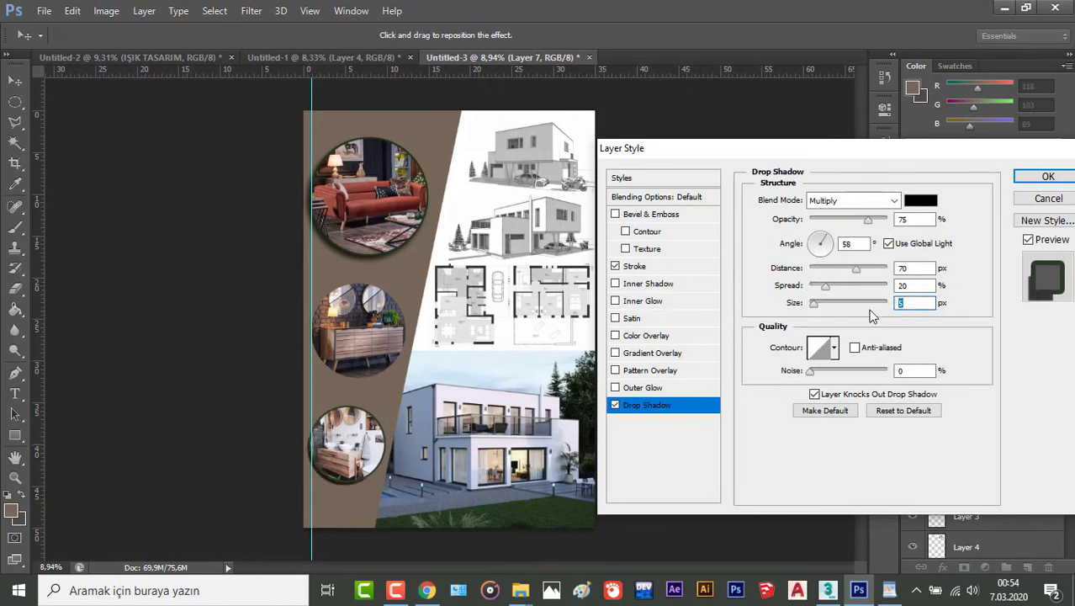
pyautogui.write('92')
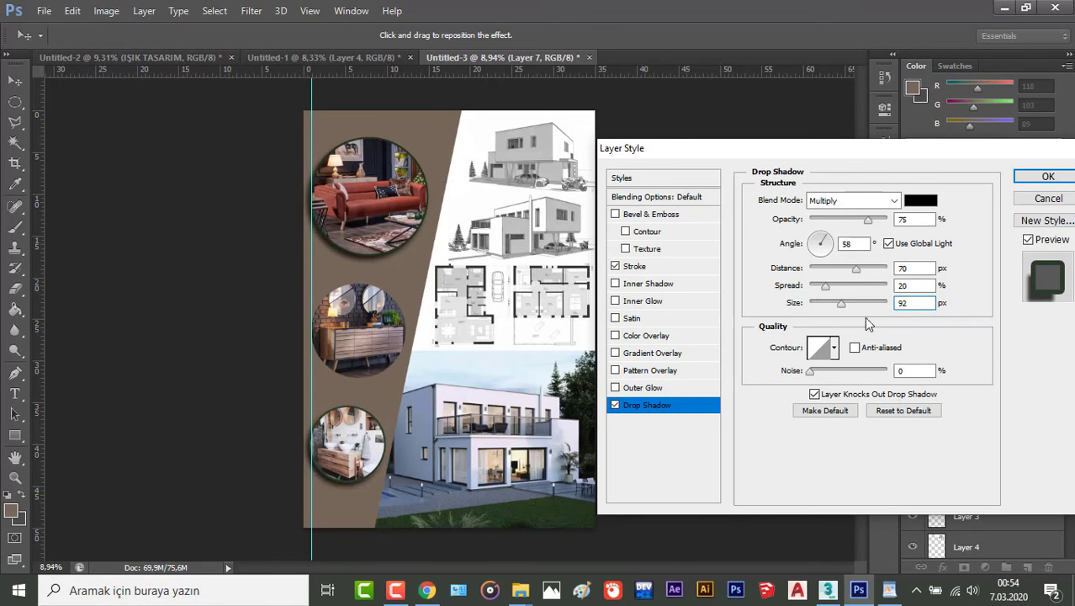
pyautogui.click(1043, 177)
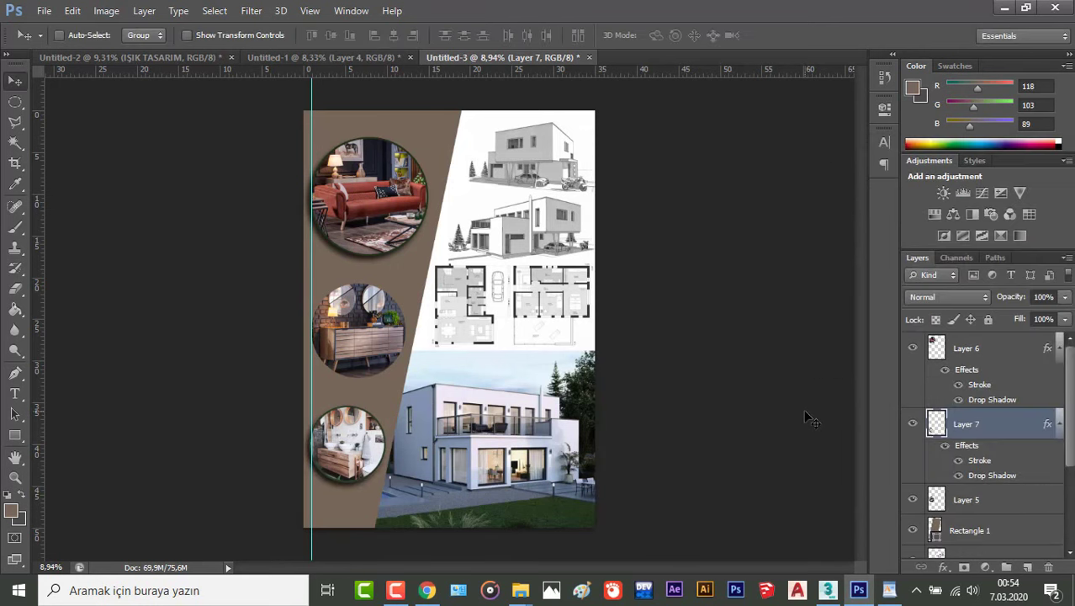
# Step: Add a 25 px outside stroke to the circular sideboard photo on Layer 5, in a dark green sampled from the render's lawn
pyautogui.click(972, 502)
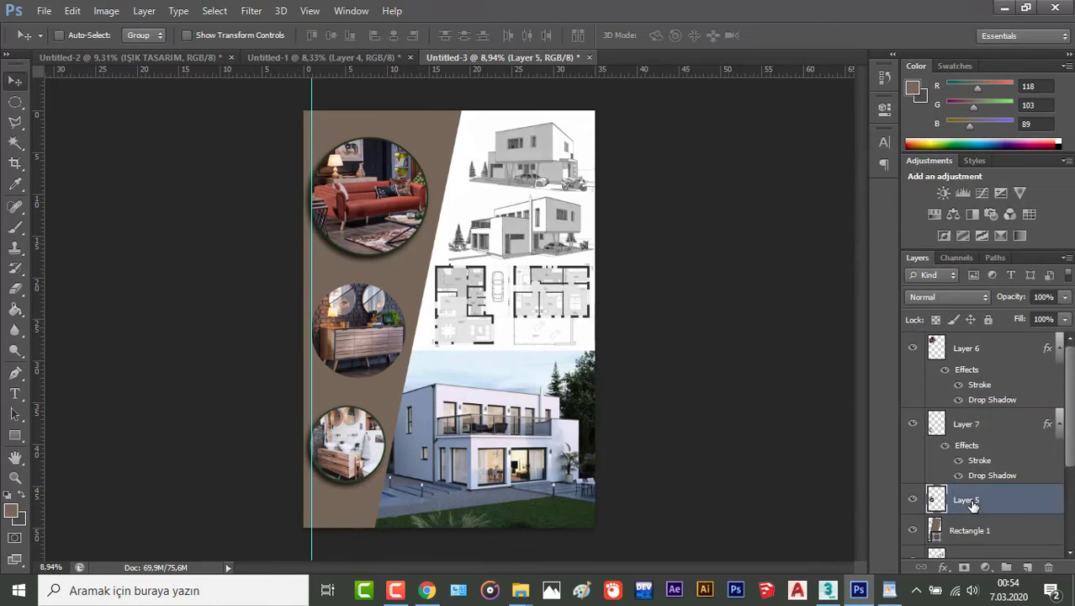
pyautogui.click(944, 567)
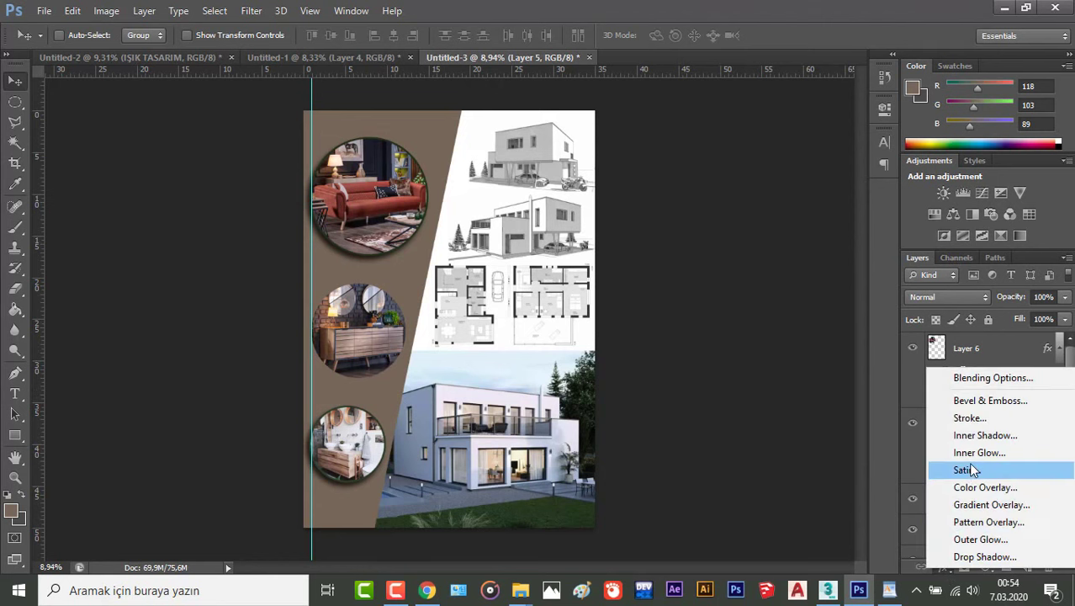
pyautogui.press('Escape')
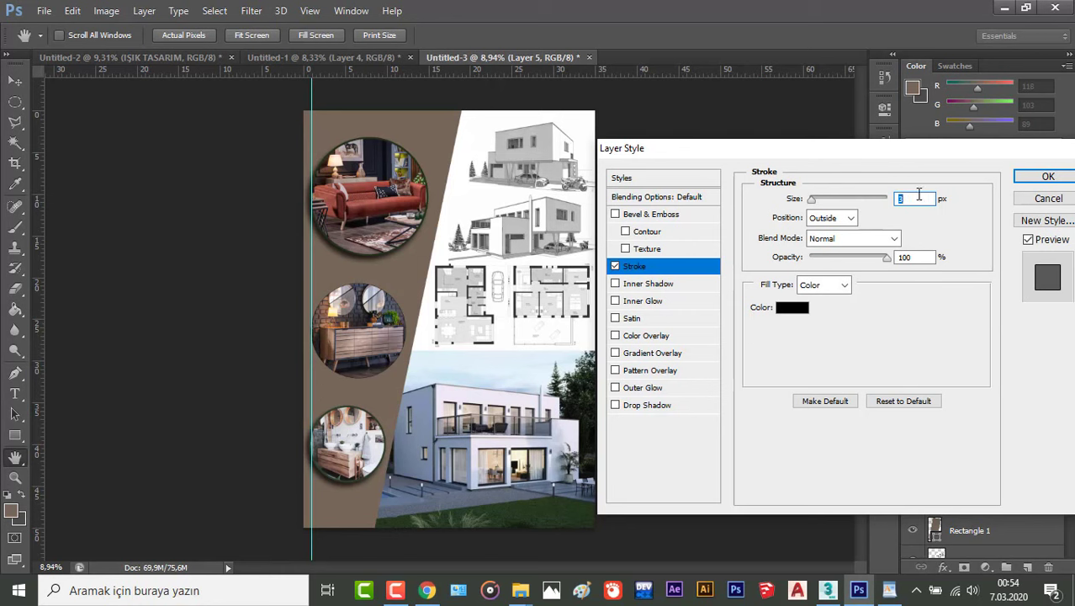
pyautogui.write('25')
pyautogui.click(792, 307)
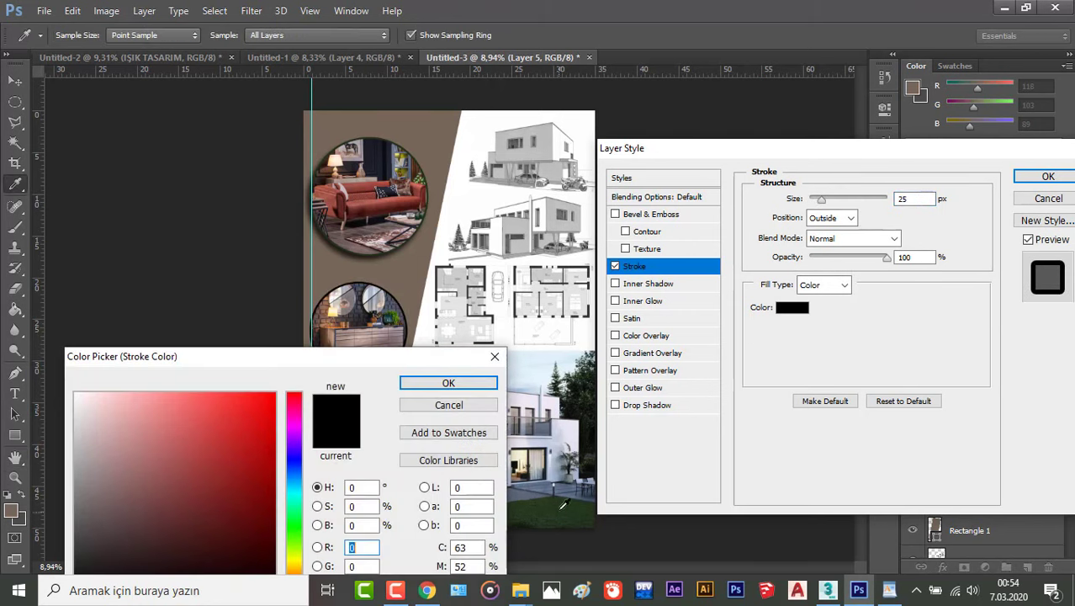
pyautogui.click(564, 504)
pyautogui.click(448, 382)
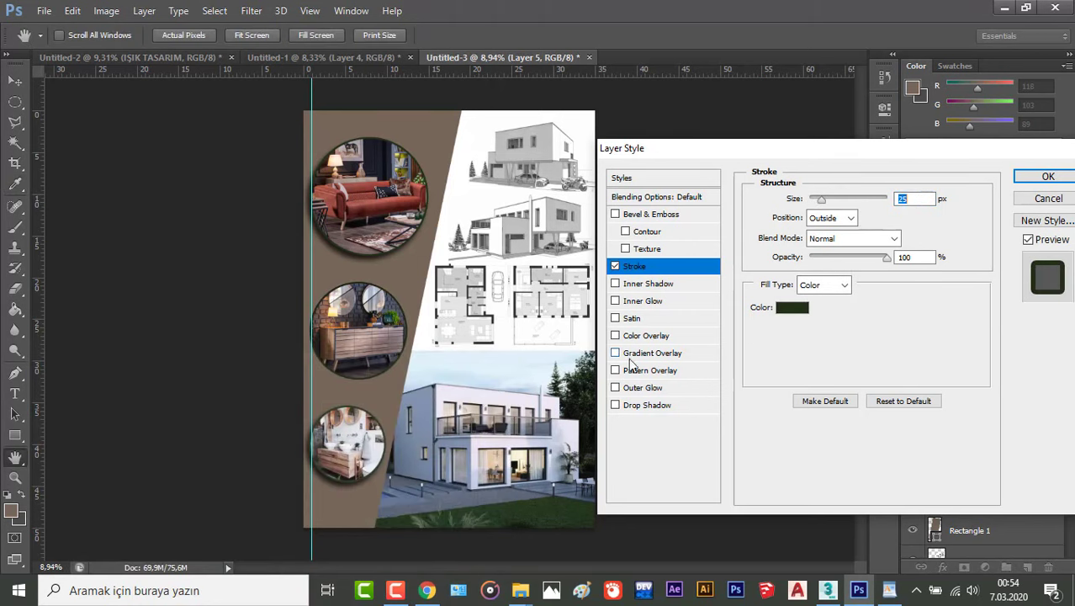
# Step: Add a drop shadow to the circular sideboard photo with distance 70 px, spread 20% and size 92 px
pyautogui.click(647, 404)
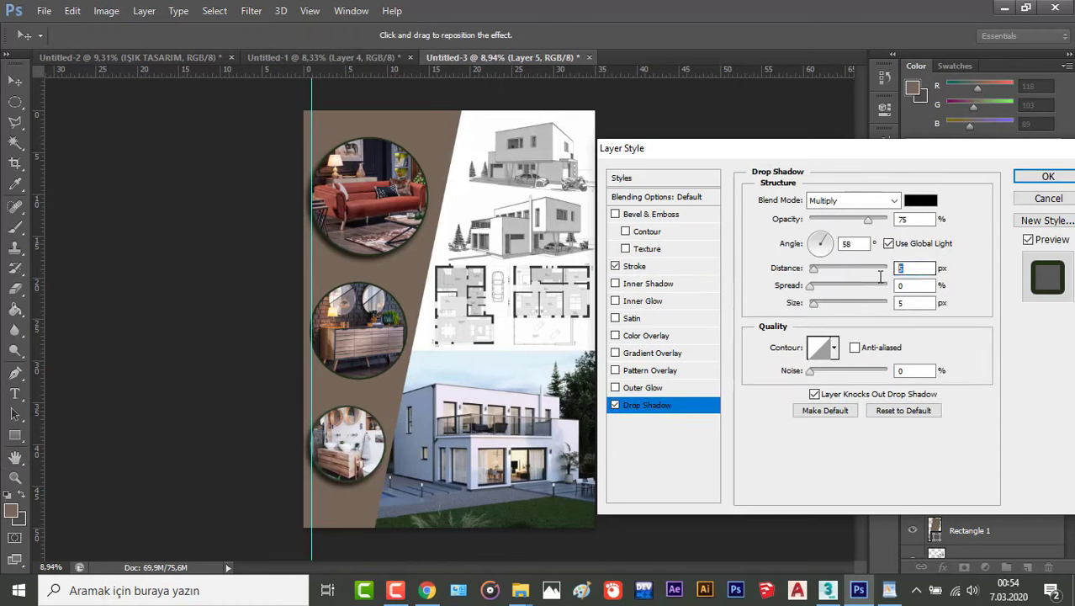
pyautogui.write('70')
pyautogui.press('Tab')
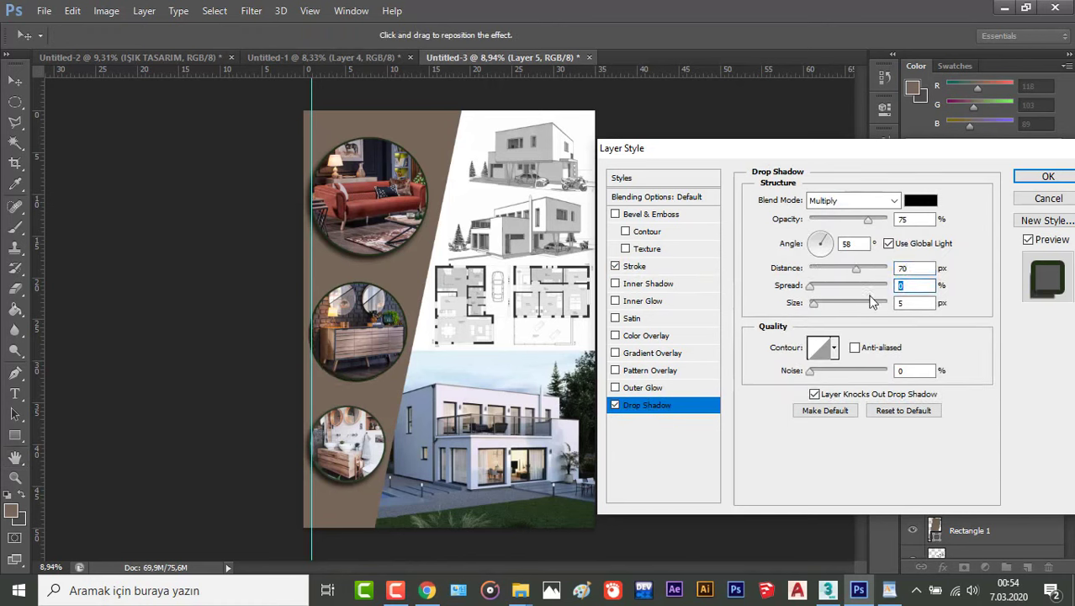
pyautogui.write('20')
pyautogui.press('Tab')
pyautogui.write('92')
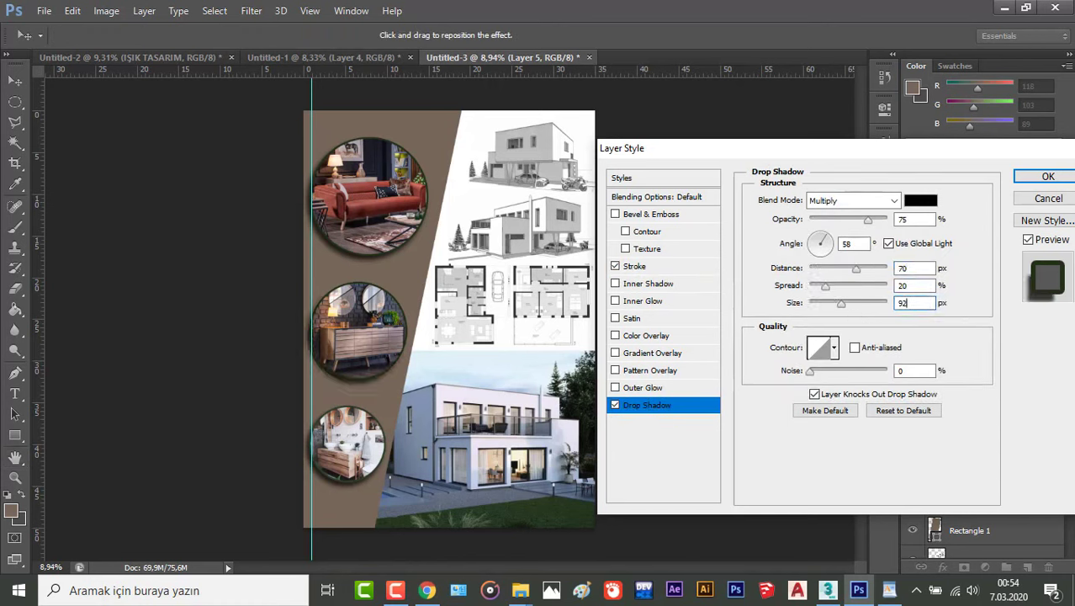
pyautogui.click(1036, 179)
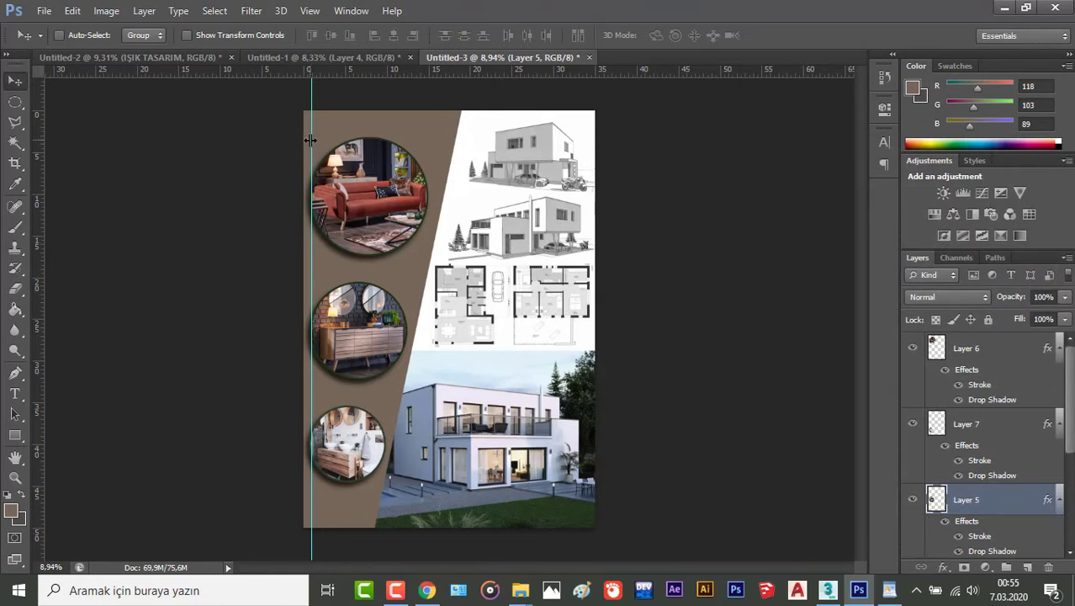
# Step: Remove the vertical guide running along the outer edge of the circular photos
pyautogui.moveTo(310, 139); pyautogui.dragTo(137, 161)
pyautogui.hotkey('ctrl', 'z')
pyautogui.moveTo(311, 138); pyautogui.dragTo(21, 137)
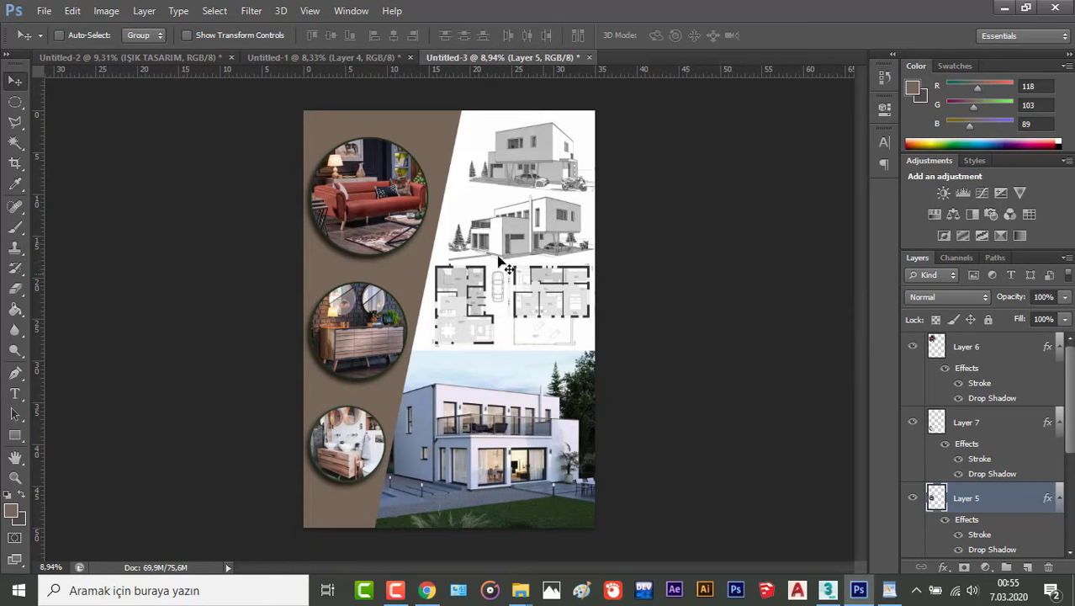
# Step: Draw a paragraph text box above Layer 6, in the gap between the sofa and sideboard photos
pyautogui.click(15, 393)
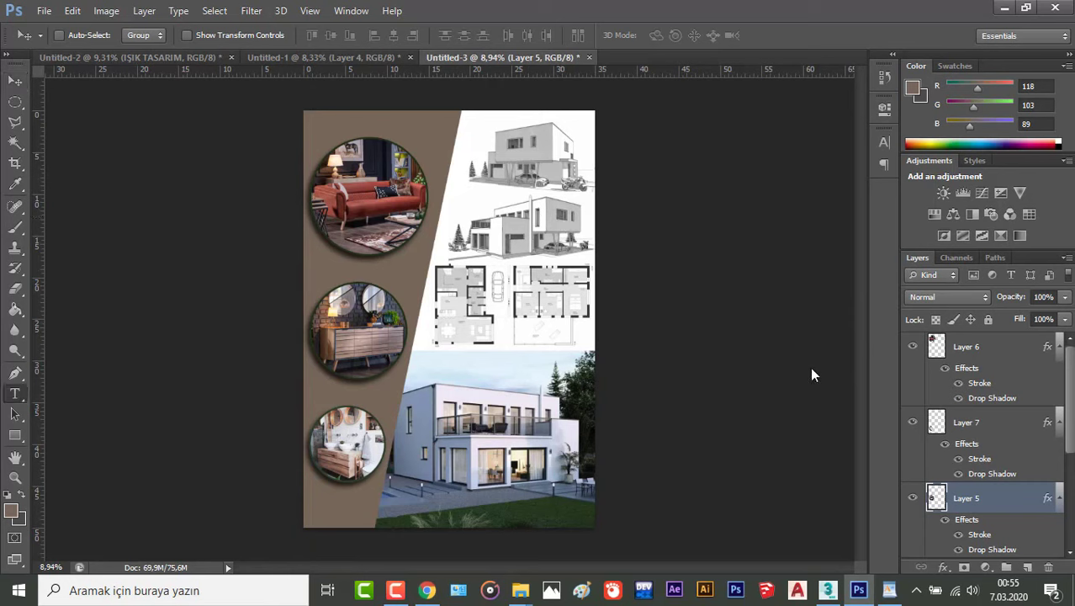
pyautogui.click(985, 347)
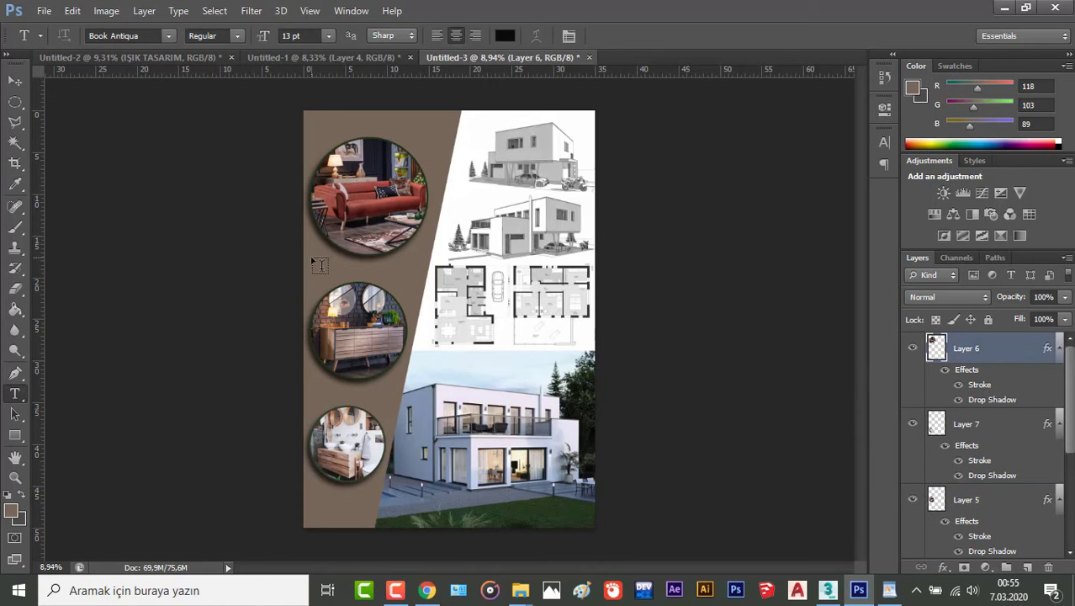
pyautogui.moveTo(311, 256); pyautogui.dragTo(431, 284)
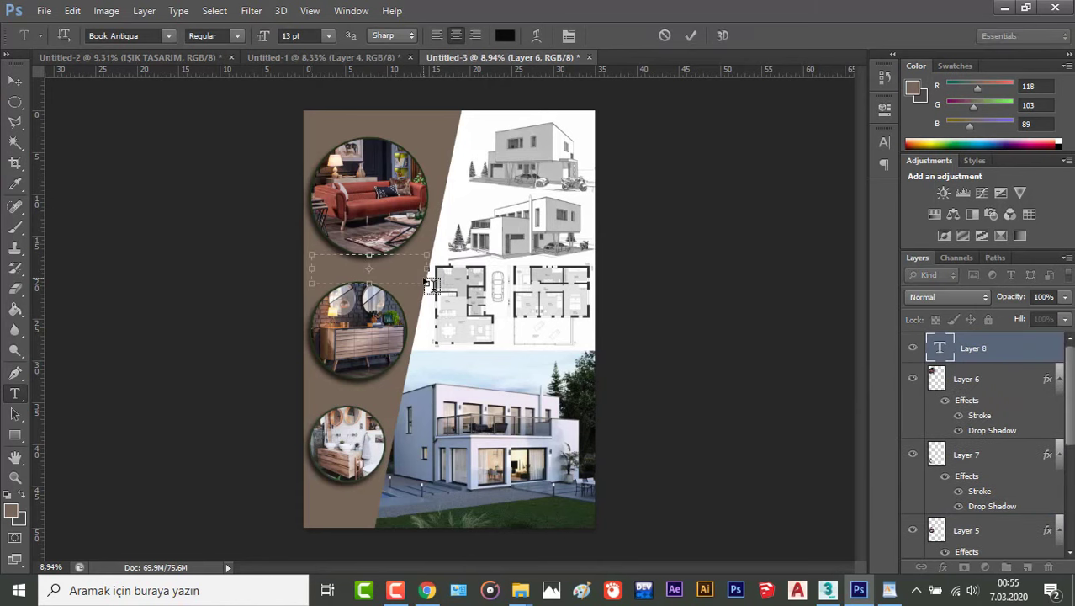
# Step: Copy the passage from "Paftada ana fikrin" to "plana geçmeniz gerekebilir." in the WordPad document yazı and paste it into the Photoshop text box
pyautogui.click(890, 589)
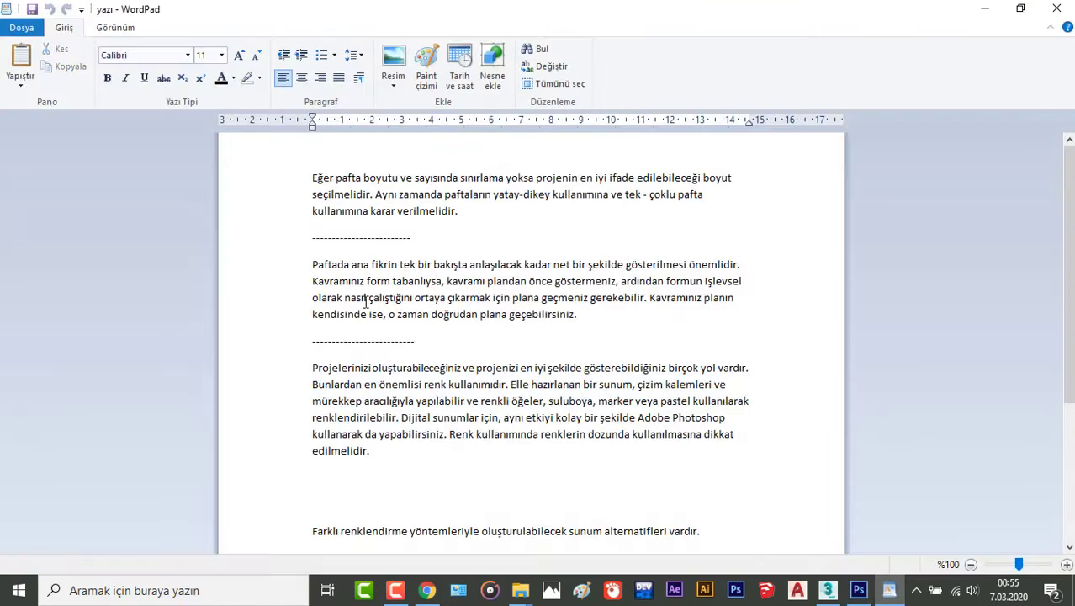
pyautogui.moveTo(316, 268); pyautogui.dragTo(649, 297)
pyautogui.hotkey('ctrl', 'c')
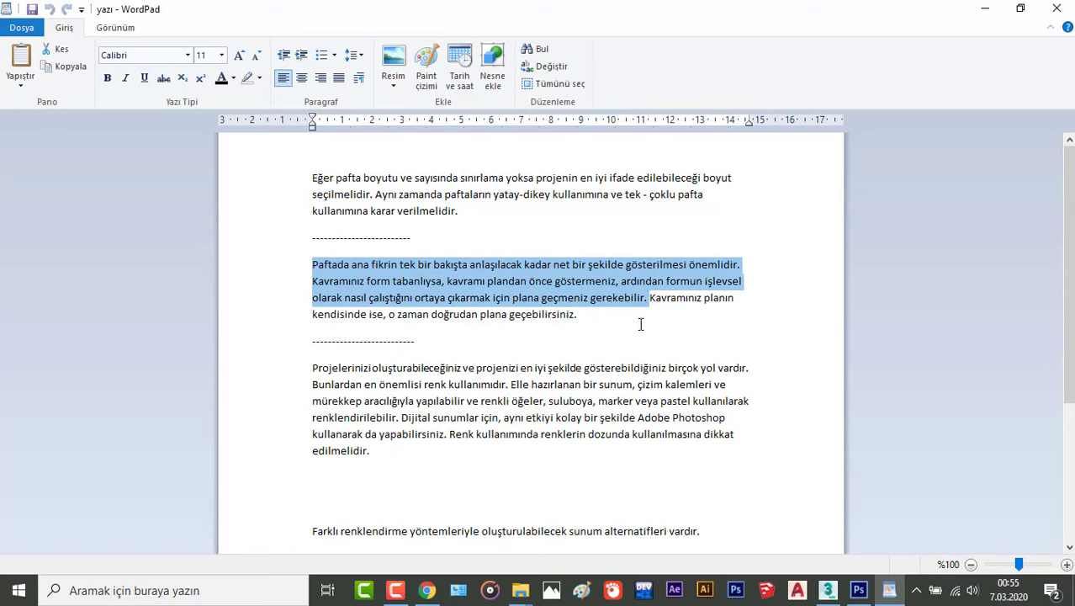
pyautogui.click(859, 589)
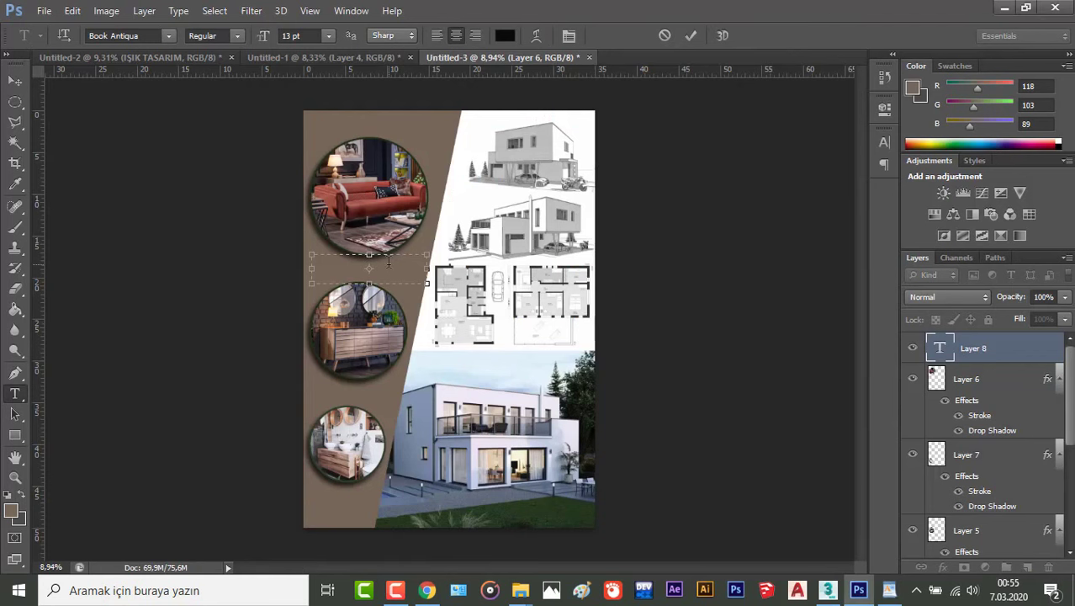
pyautogui.hotkey('ctrl', 'v')
# Step: Set the font size of the whole pasted paragraph to 14 pt
pyautogui.scroll(5, 388, 265)
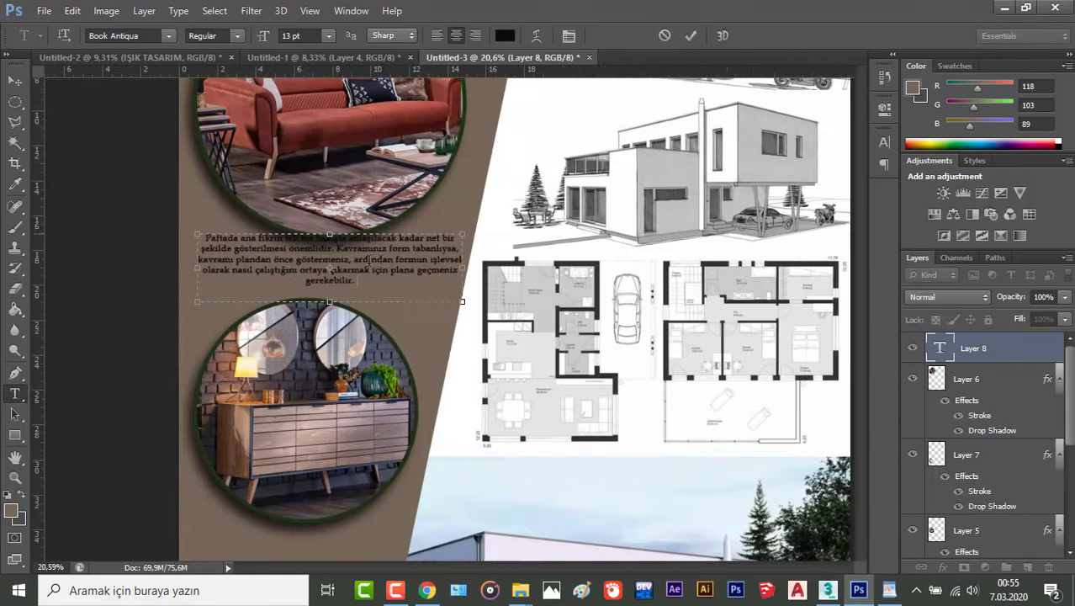
pyautogui.moveTo(364, 280); pyautogui.dragTo(204, 236)
pyautogui.write('14')
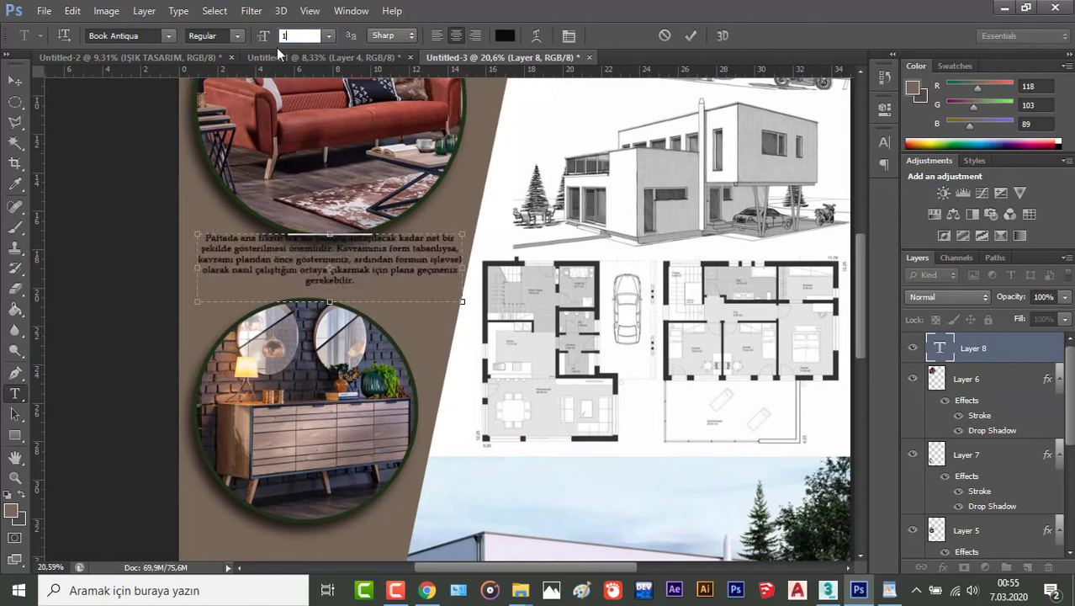
pyautogui.click(690, 35)
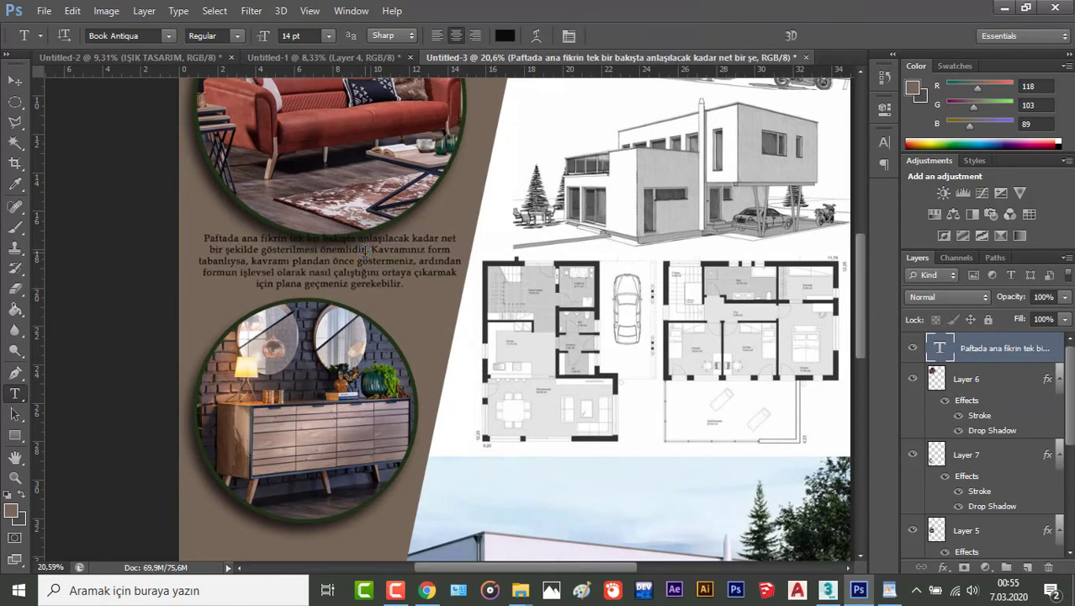
# Step: Centre the paragraph vertically between the sofa and sideboard photos, and place a vertical guide along the photos' left edge
pyautogui.press('v')
pyautogui.moveTo(377, 281); pyautogui.dragTo(375, 291)
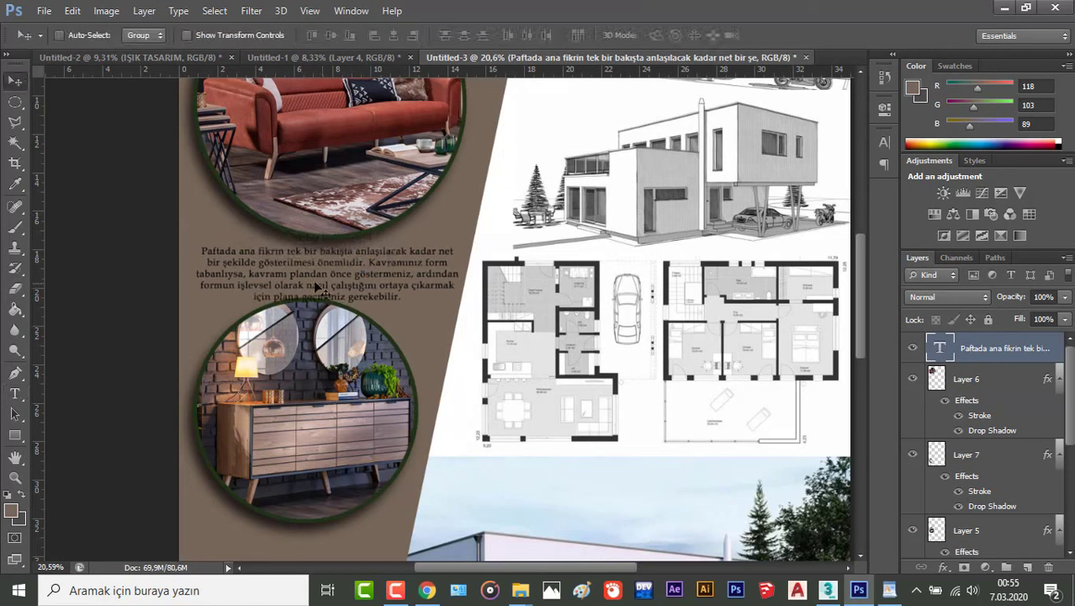
pyautogui.moveTo(39, 238); pyautogui.dragTo(197, 249)
pyautogui.moveTo(296, 287); pyautogui.dragTo(296, 284)
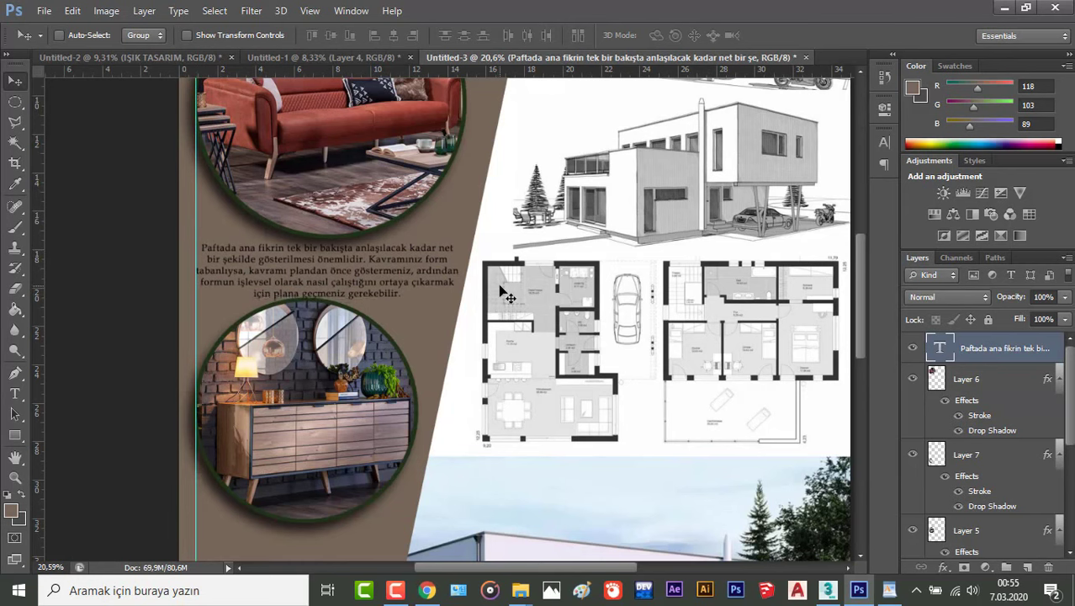
pyautogui.press('Up')
pyautogui.press('Up')
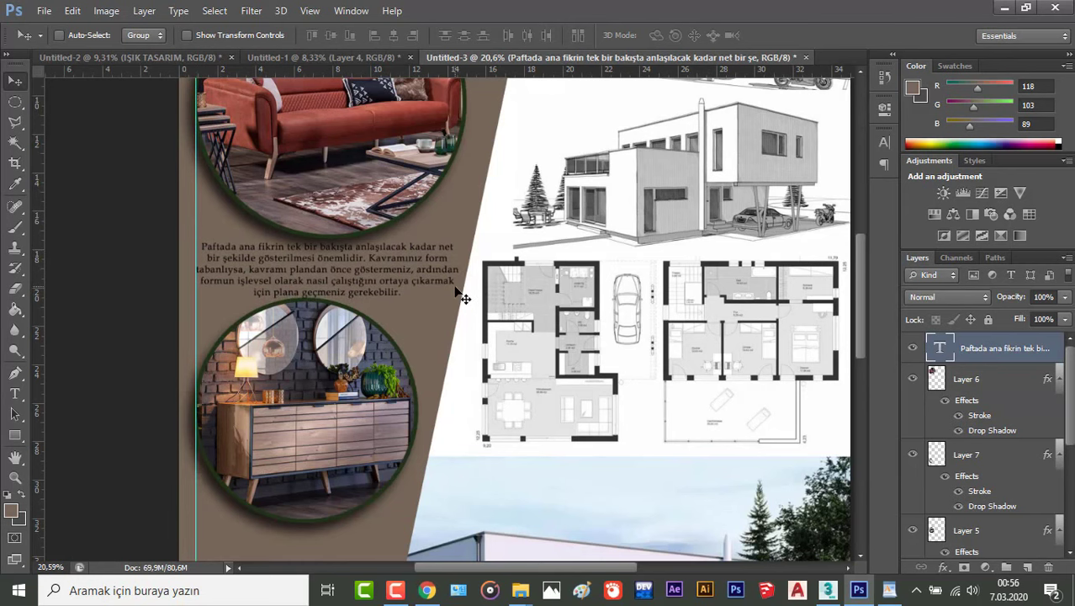
# Step: Duplicate the paragraph into the gap between the sideboard and bathroom photos
pyautogui.keyDown('alt'); pyautogui.scroll(-4, 463, 298); pyautogui.keyUp('alt')
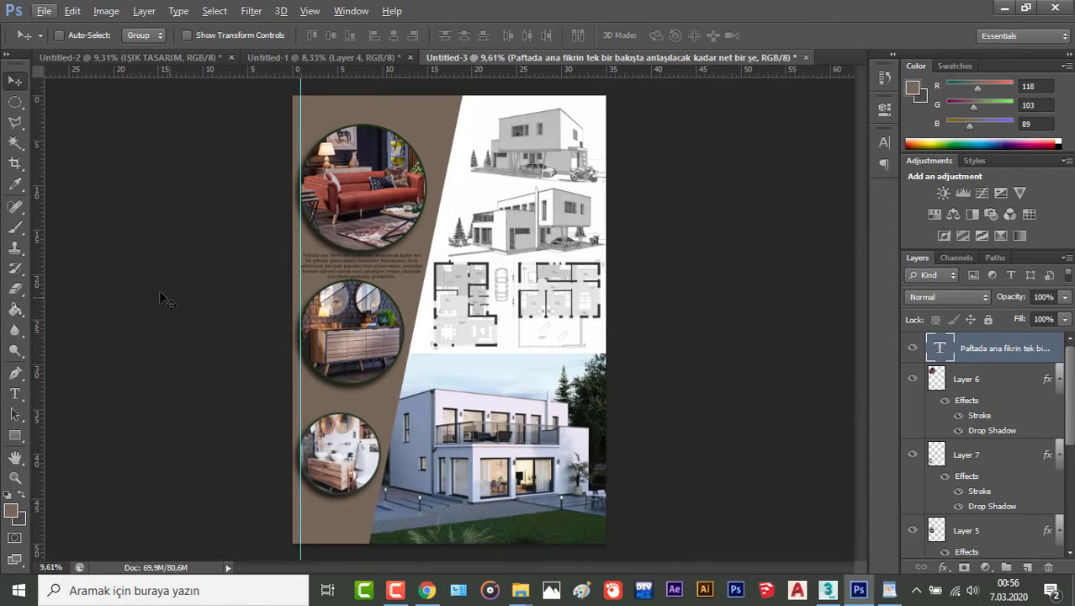
pyautogui.moveTo(376, 276); pyautogui.dragTo(378, 409)
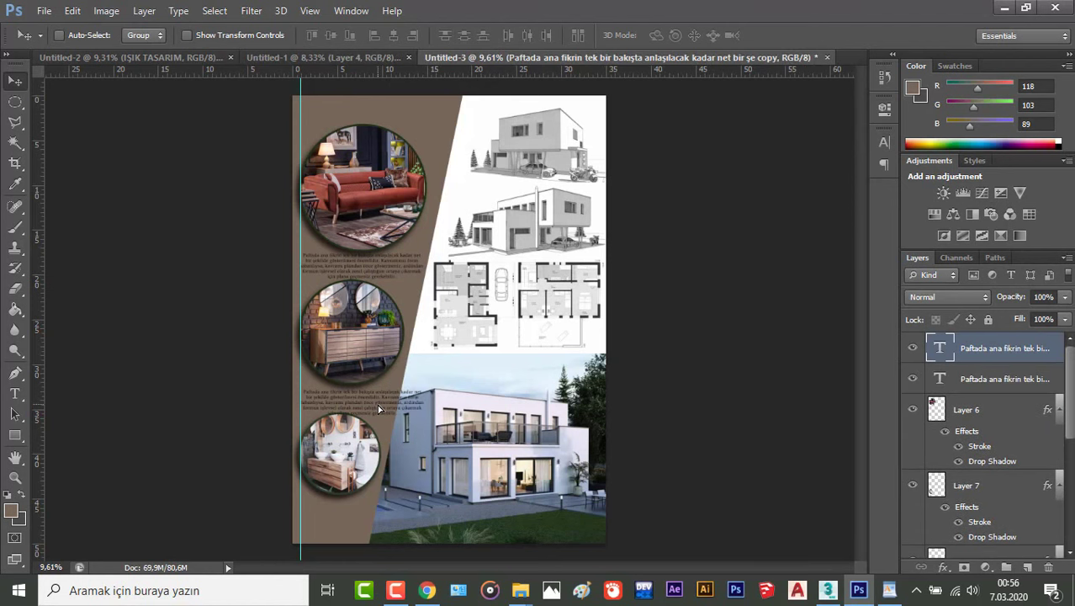
# Step: Shorten the paragraph between the sideboard and bathroom photos by replacing everything after "göstermeniz" with "..."
pyautogui.doubleClick(940, 348)
pyautogui.scroll(2, 410, 415)
pyautogui.scroll(5, 410, 414)
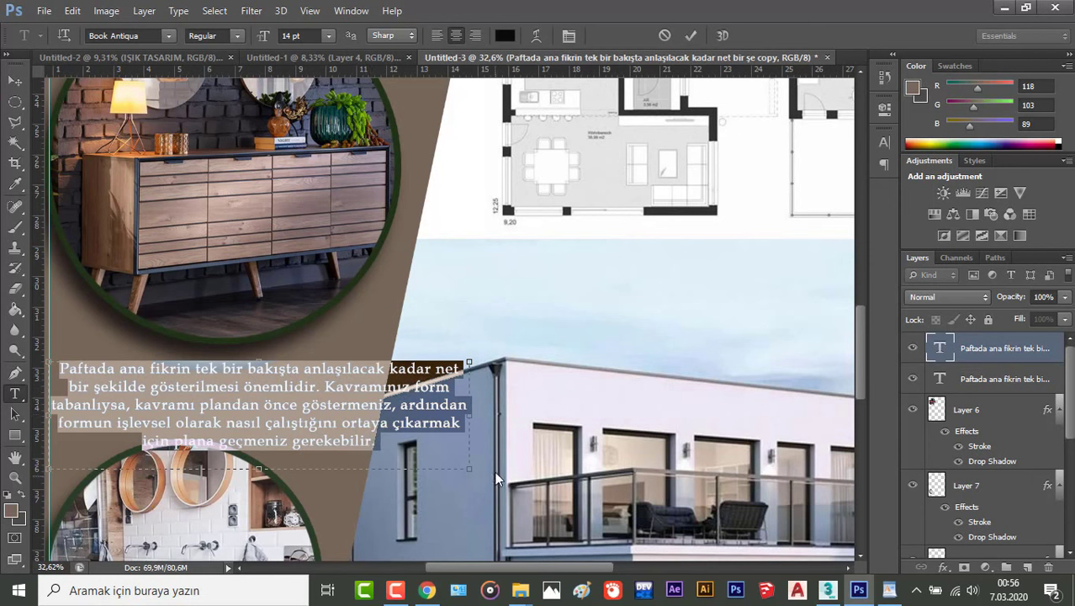
pyautogui.click(402, 418)
pyautogui.moveTo(393, 405); pyautogui.dragTo(406, 436)
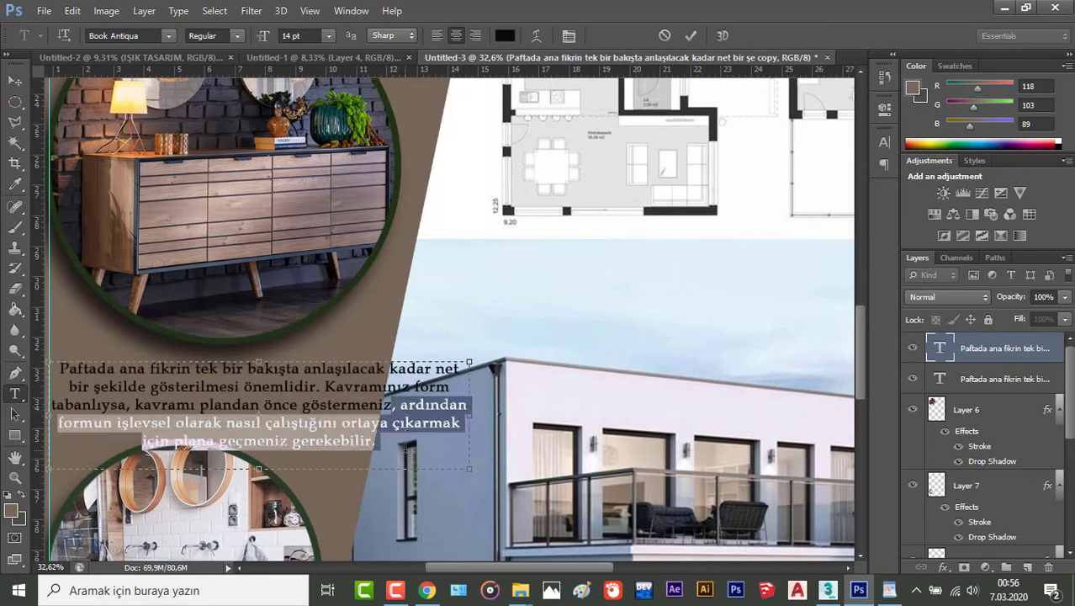
pyautogui.press('BackSpace')
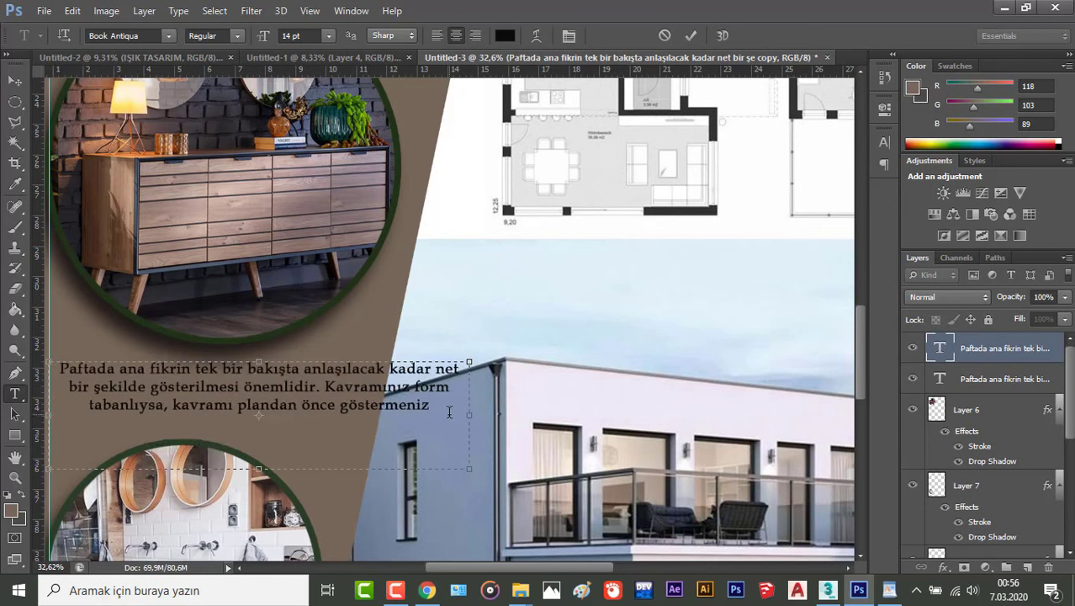
pyautogui.write('...')
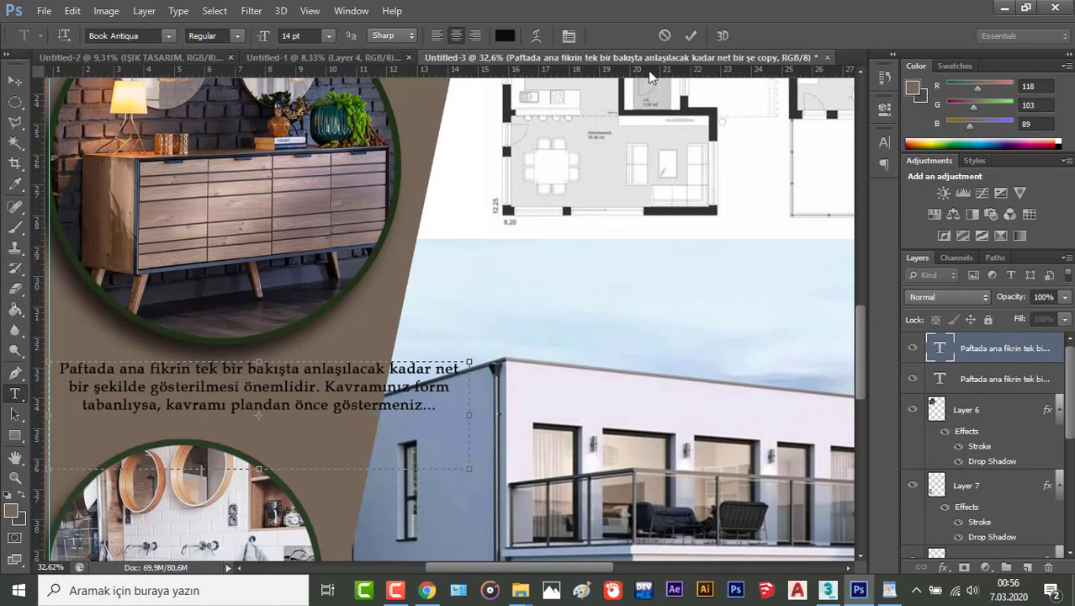
pyautogui.click(691, 35)
pyautogui.press('v')
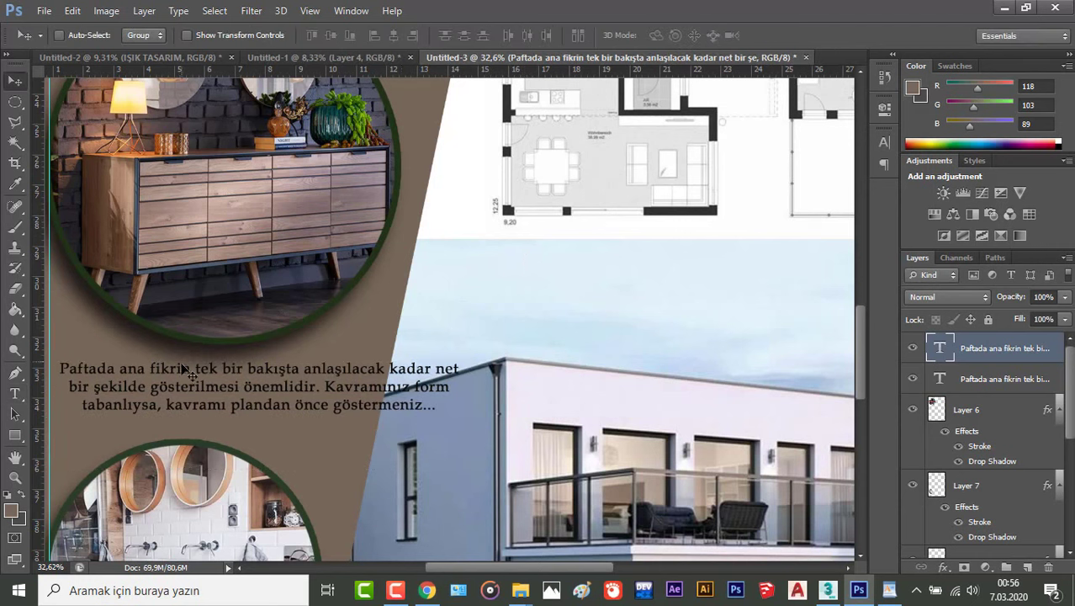
# Step: Align the shortened paragraph to the vertical guide and narrow its text box so the lines stay within the brown panel
pyautogui.moveTo(183, 370); pyautogui.dragTo(173, 375)
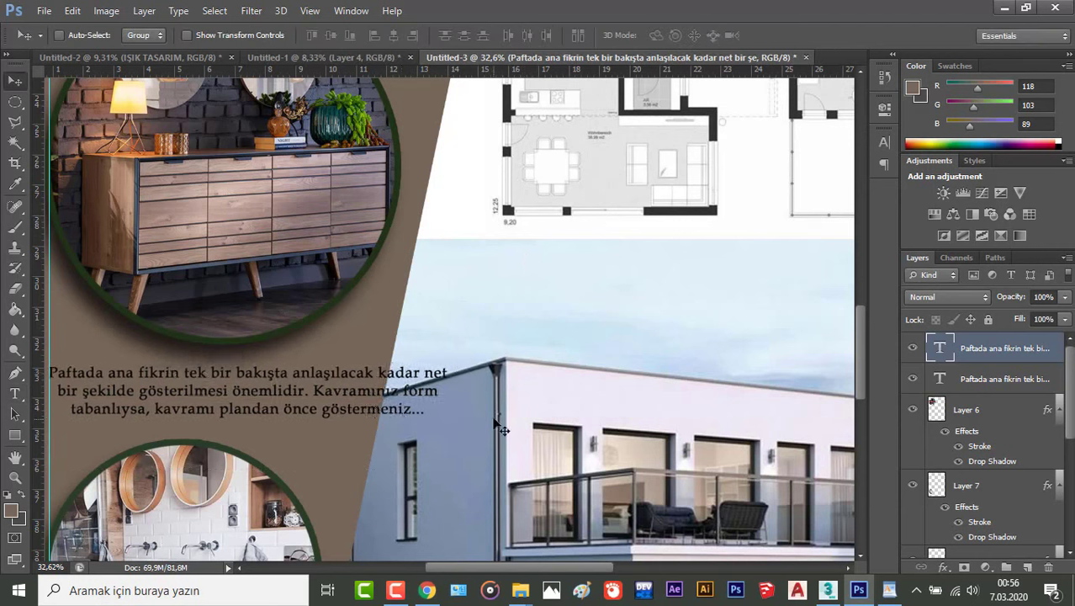
pyautogui.doubleClick(940, 348)
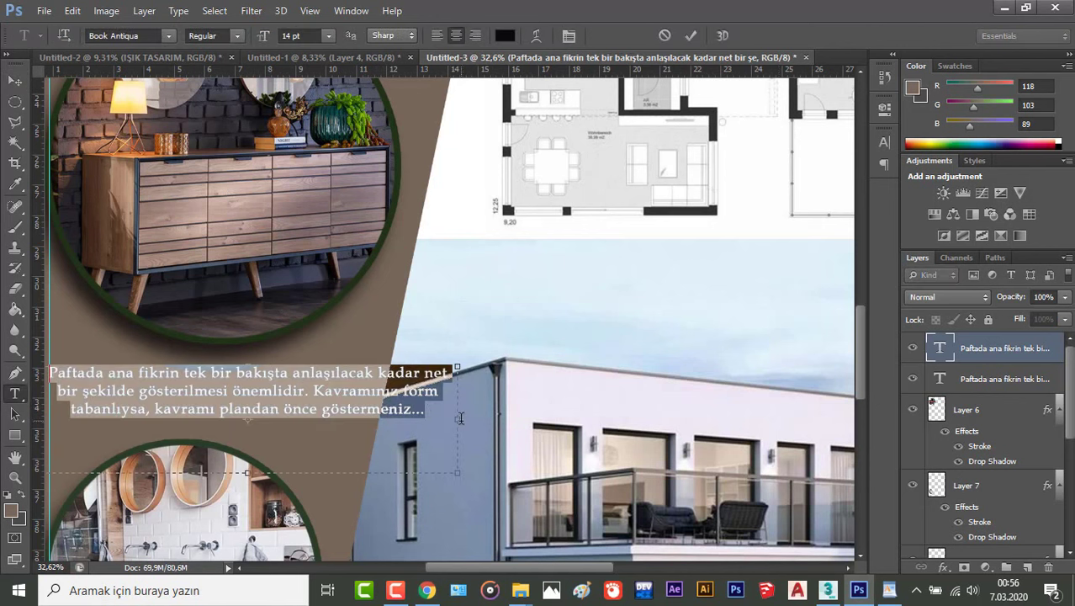
pyautogui.moveTo(461, 420); pyautogui.dragTo(383, 417)
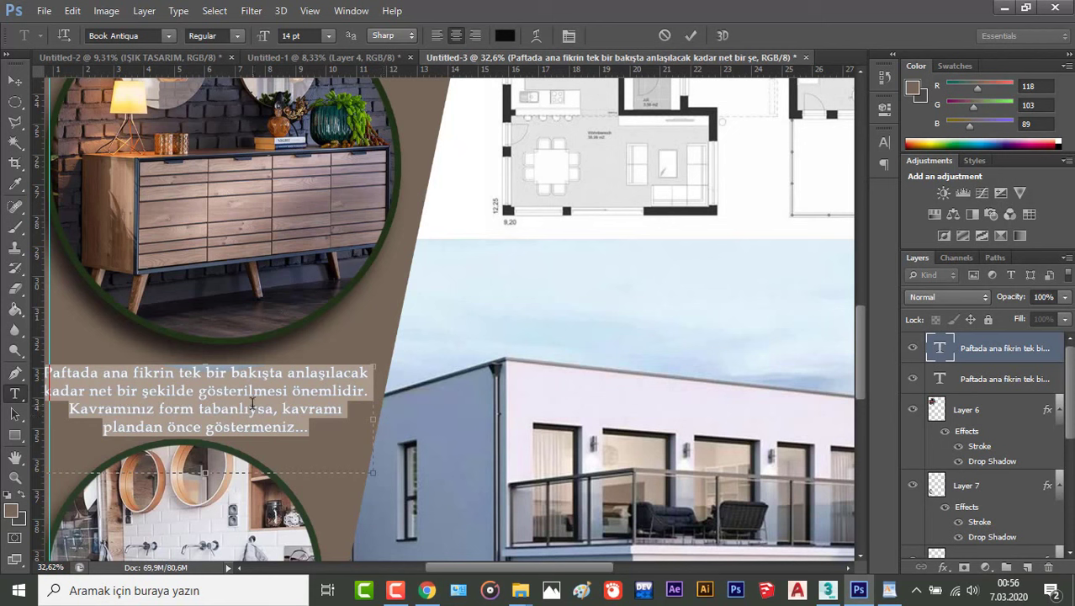
pyautogui.click(691, 35)
pyautogui.press('v')
pyautogui.moveTo(250, 380); pyautogui.dragTo(254, 374)
# Step: Duplicate the shortened paragraph into the space below the bathroom photo
pyautogui.scroll(-4, 480, 197)
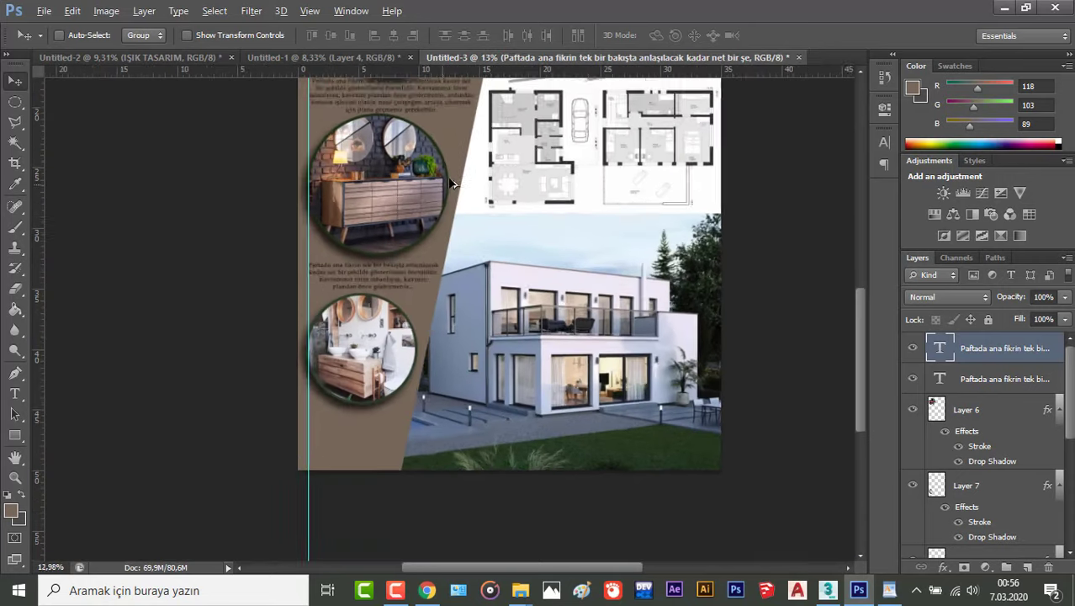
pyautogui.scroll(-1, 453, 183)
pyautogui.moveTo(396, 268); pyautogui.dragTo(400, 416)
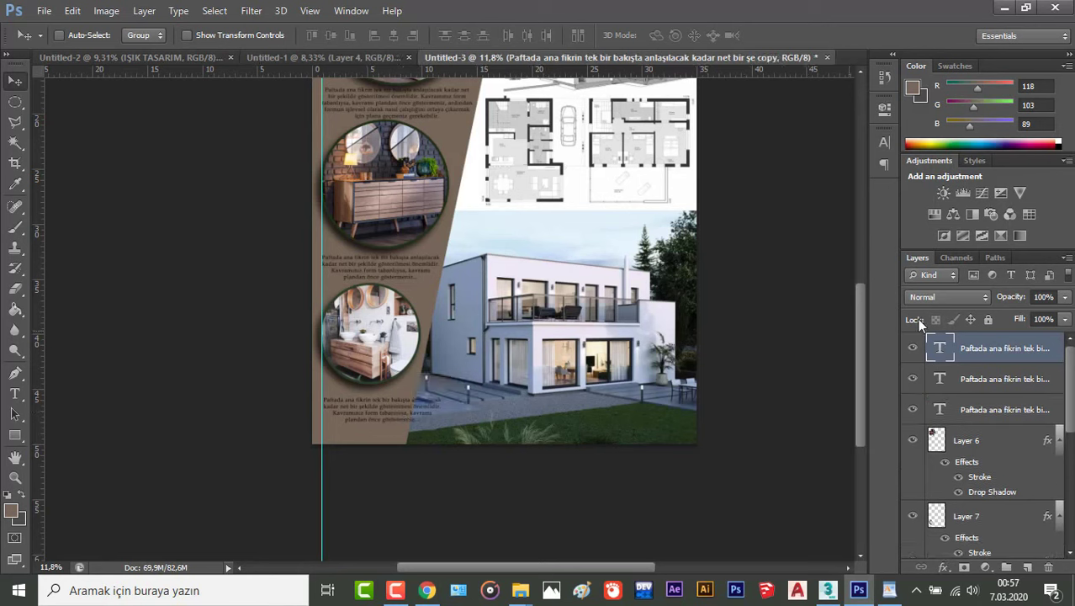
# Step: Replace the lowest paragraph's text with "Kavramınız planın kendisinde ise, o zaman doğrudan plana geçebilirsiniz." copied from the WordPad document yazı
pyautogui.click(889, 590)
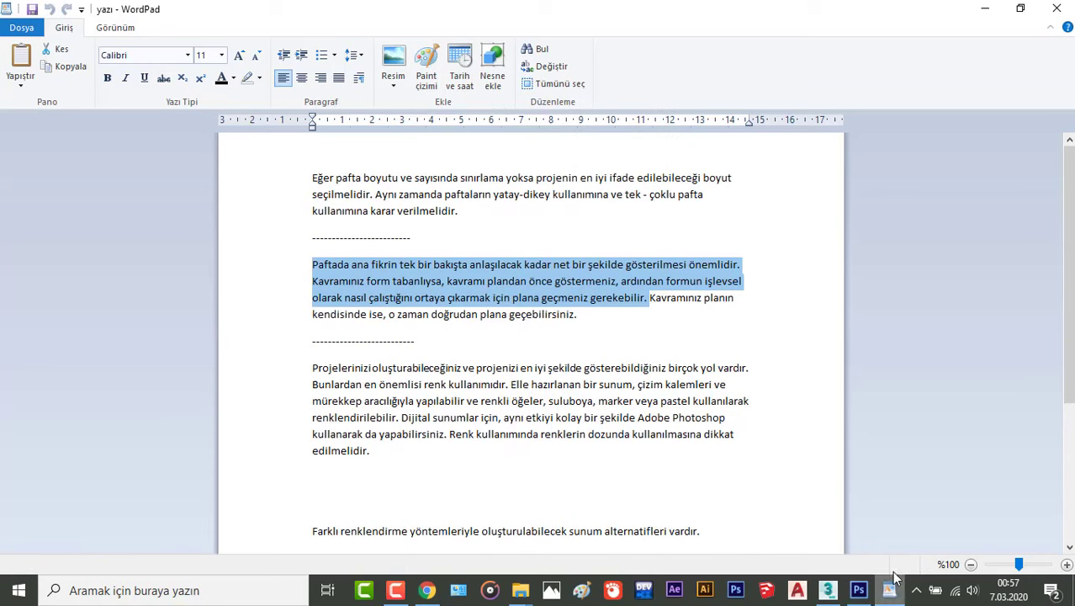
pyautogui.click(559, 308)
pyautogui.moveTo(651, 297); pyautogui.dragTo(679, 318)
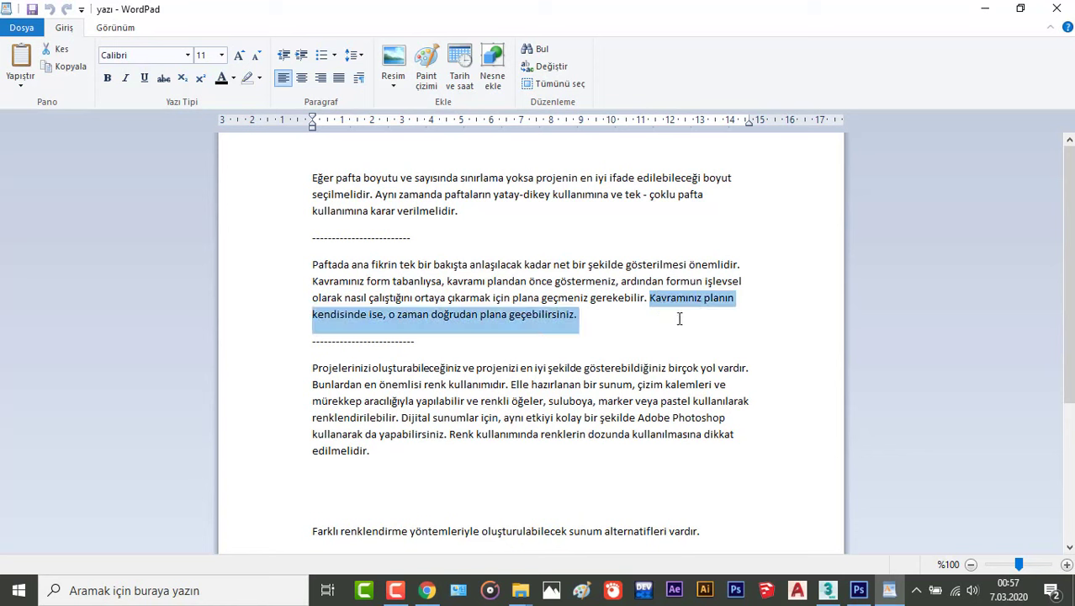
pyautogui.click(889, 590)
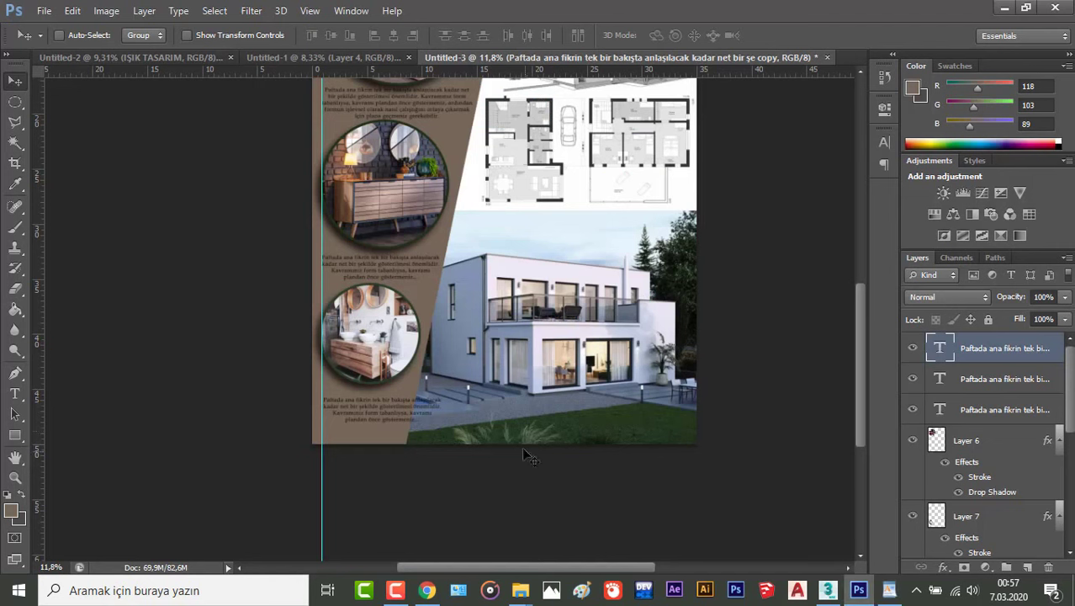
pyautogui.doubleClick(949, 357)
pyautogui.write('Kavramınız planın kendisinde ise, kavramı doğrudan plana geçebilirsiniz.')
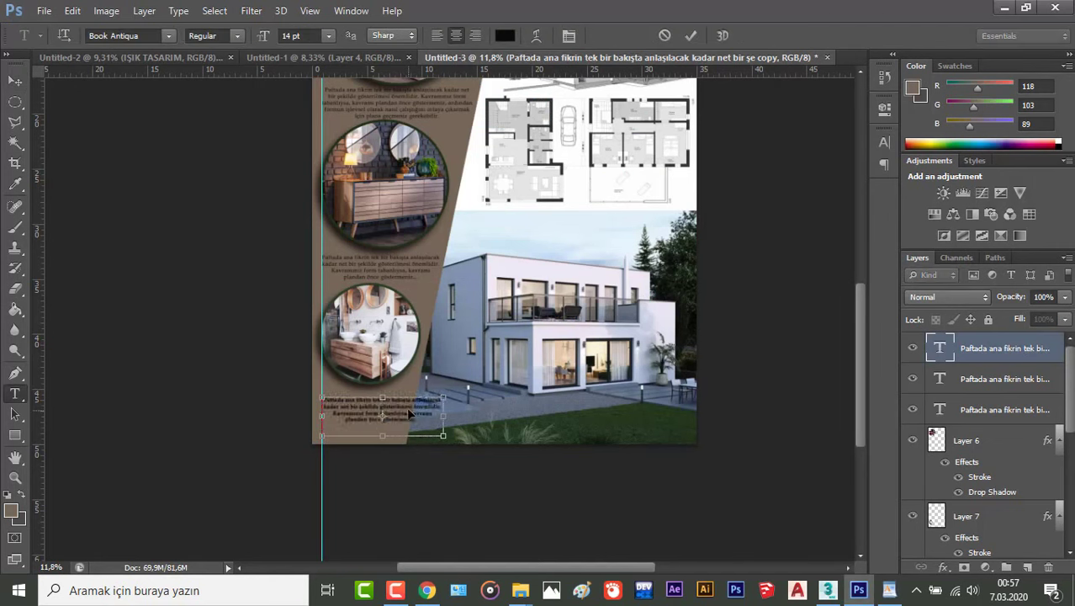
pyautogui.moveTo(433, 413); pyautogui.dragTo(309, 396)
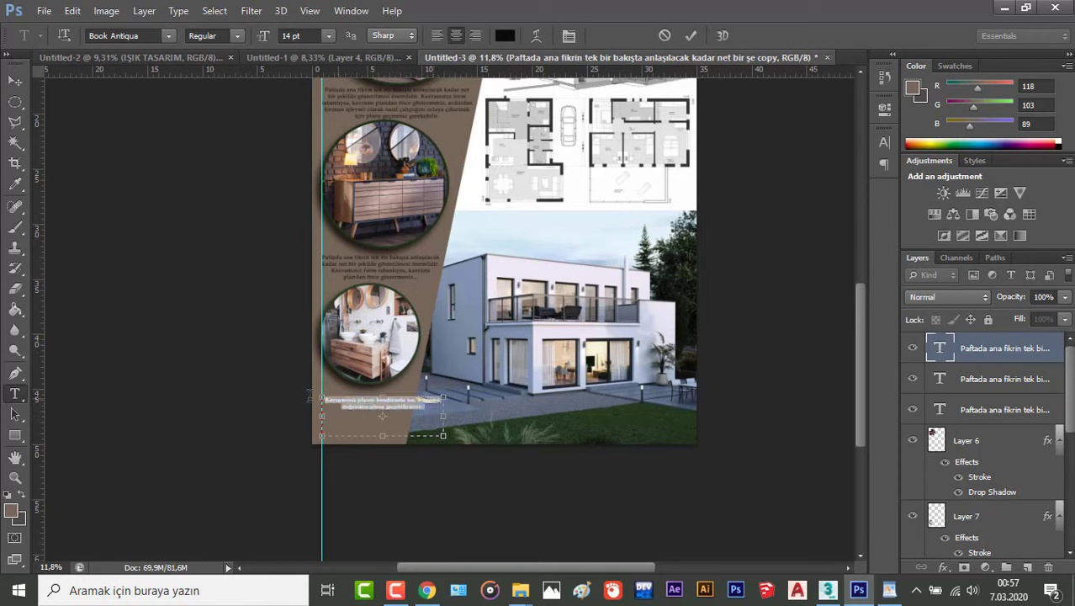
pyautogui.click(437, 409)
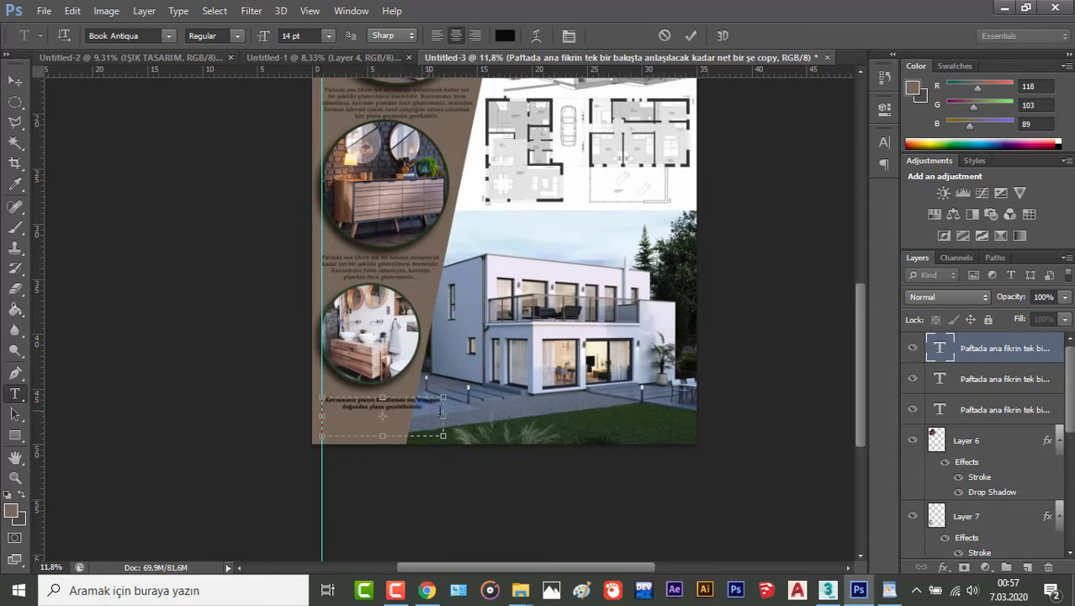
# Step: Copy "Farklı renklendirme yöntemleriyle oluşturulabilecek sunum alternatifleri vardır." from the WordPad document and append it to the lowest Photoshop paragraph
pyautogui.click(890, 590)
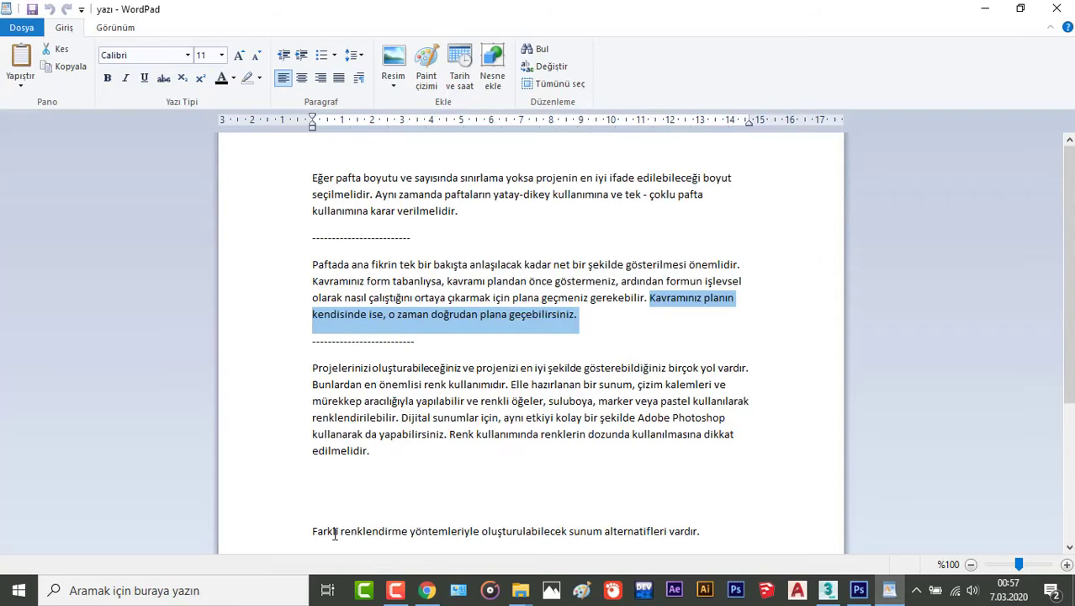
pyautogui.moveTo(313, 528); pyautogui.dragTo(420, 559)
pyautogui.moveTo(723, 421); pyautogui.dragTo(318, 393)
pyautogui.click(859, 590)
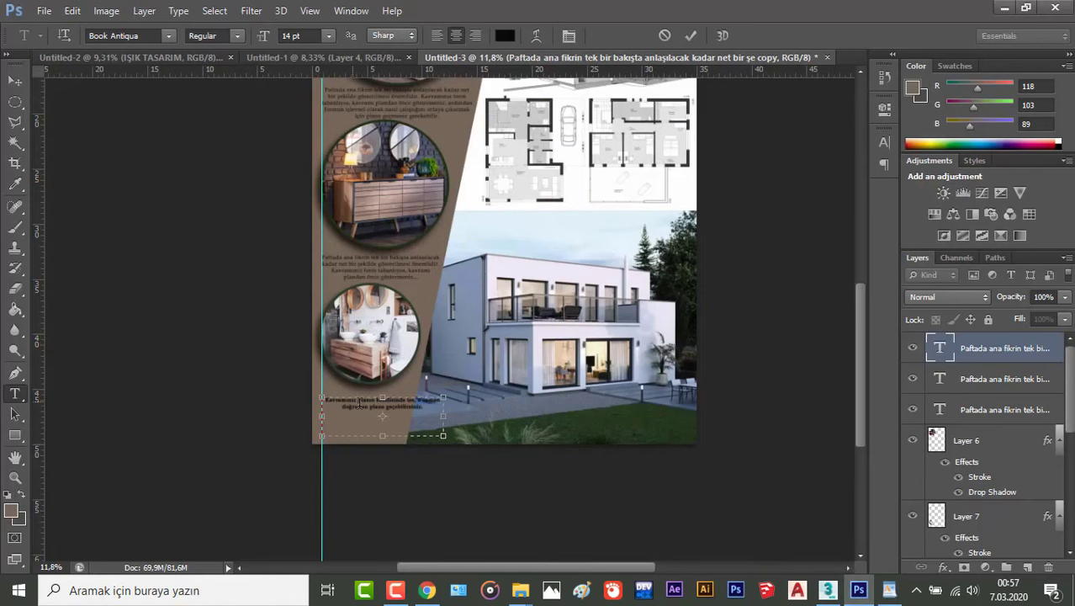
pyautogui.moveTo(424, 408); pyautogui.dragTo(322, 397)
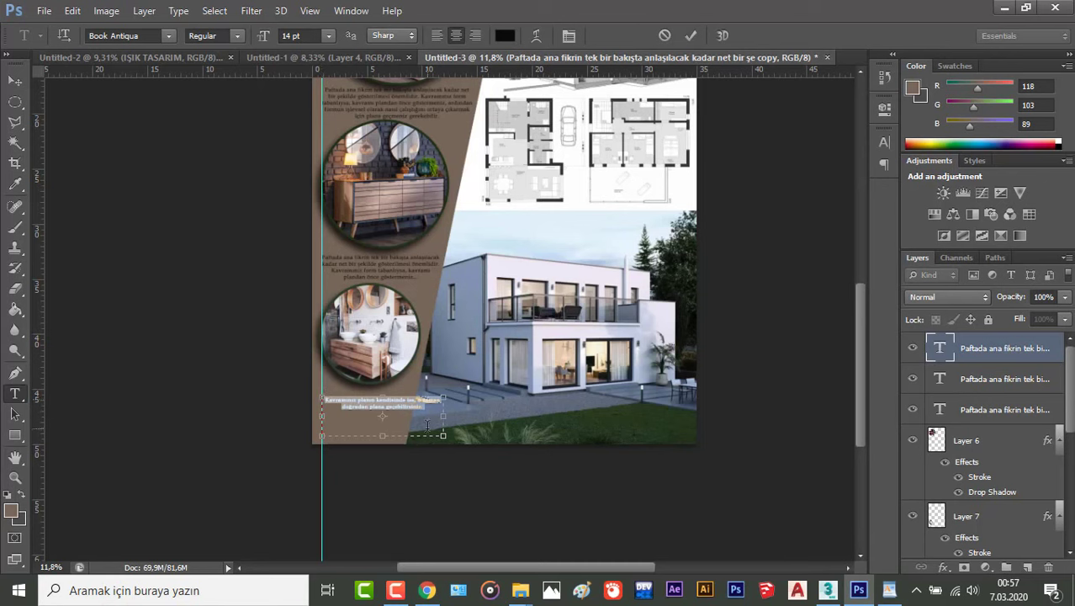
pyautogui.click(435, 413)
pyautogui.hotkey('ctrl', 'v')
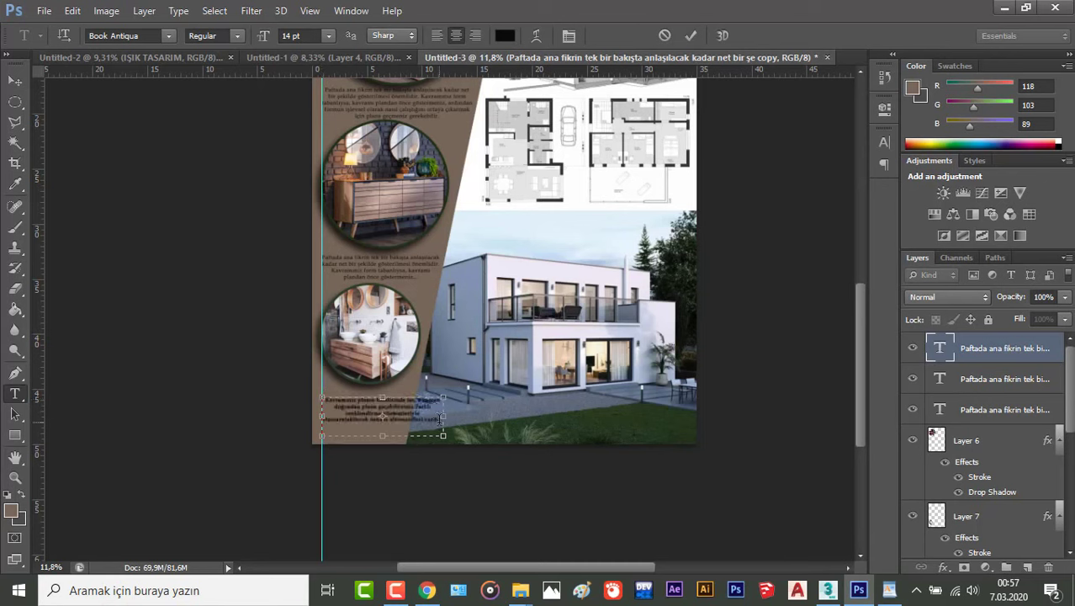
# Step: Narrow the lowest paragraph's text box to fit the brown panel, with the text wrapping onto five lines
pyautogui.moveTo(443, 418); pyautogui.dragTo(410, 417)
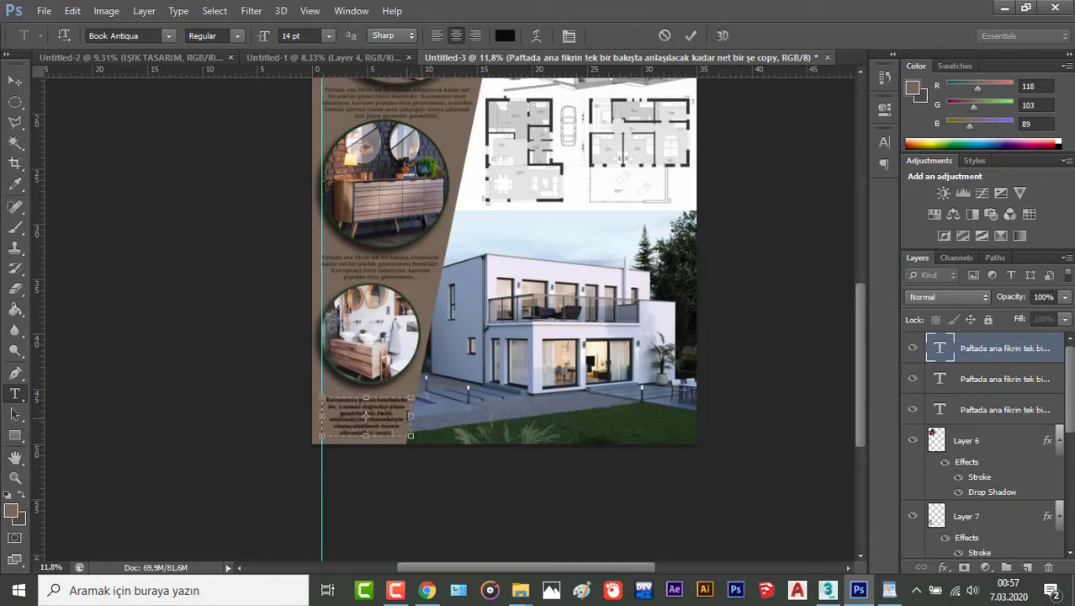
pyautogui.hotkey('ctrl', 'a')
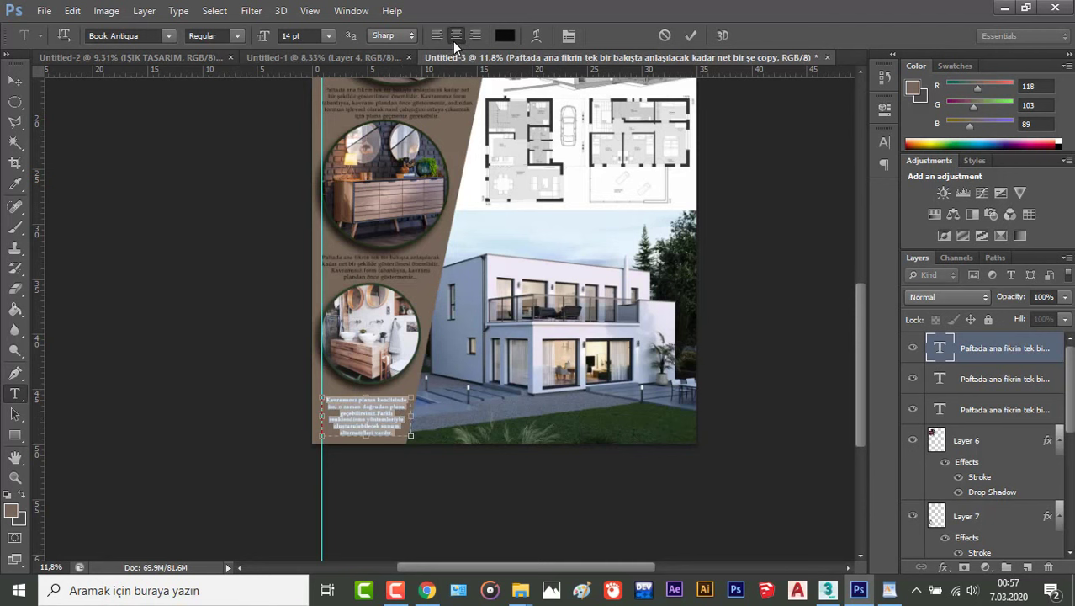
pyautogui.scroll(10, 388, 430)
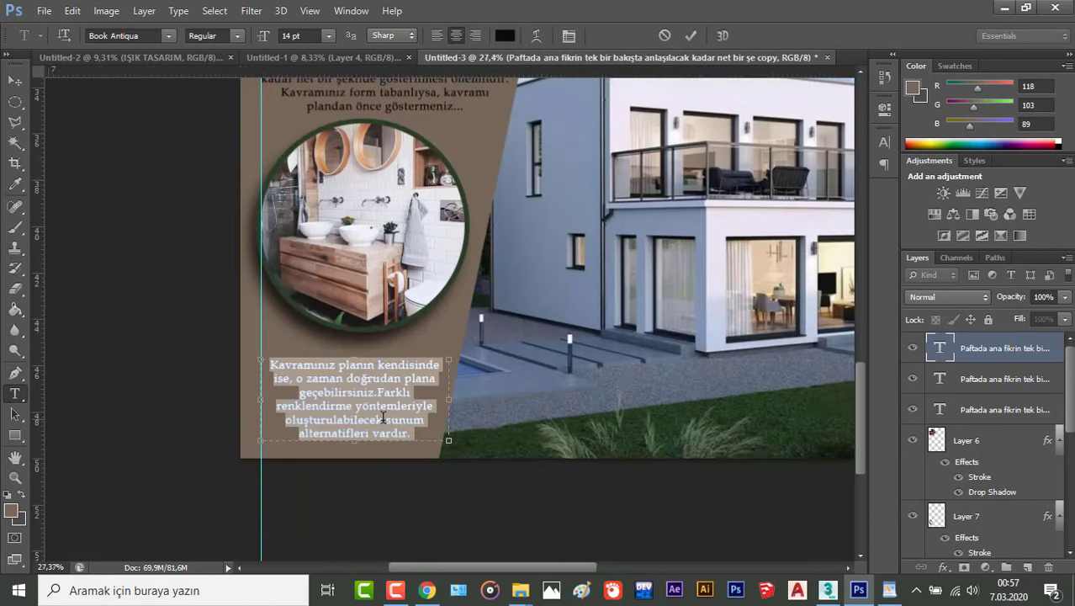
pyautogui.click(242, 350)
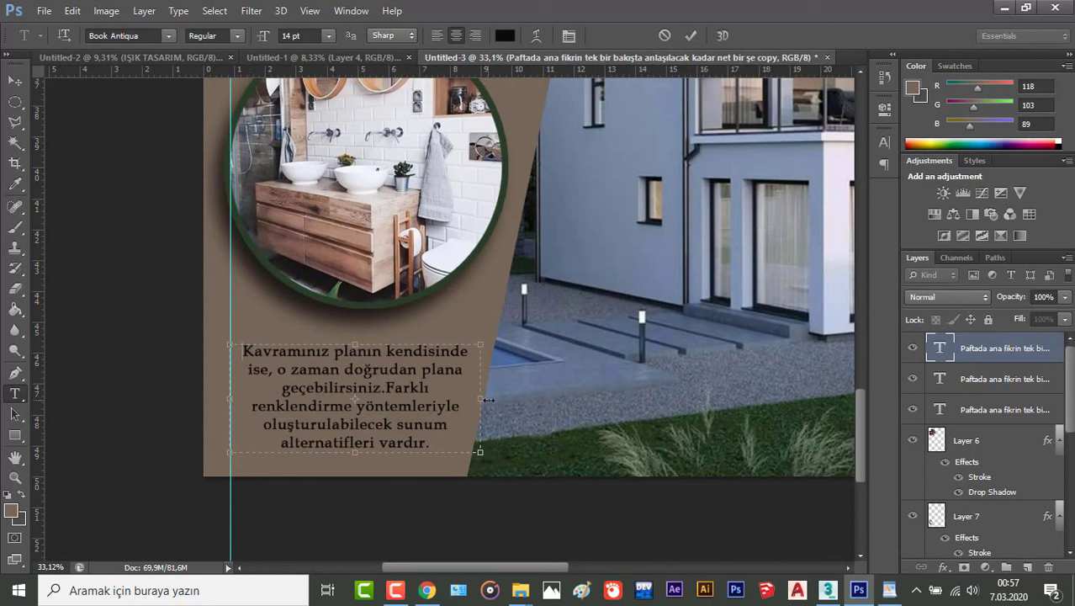
pyautogui.moveTo(488, 399); pyautogui.dragTo(486, 400)
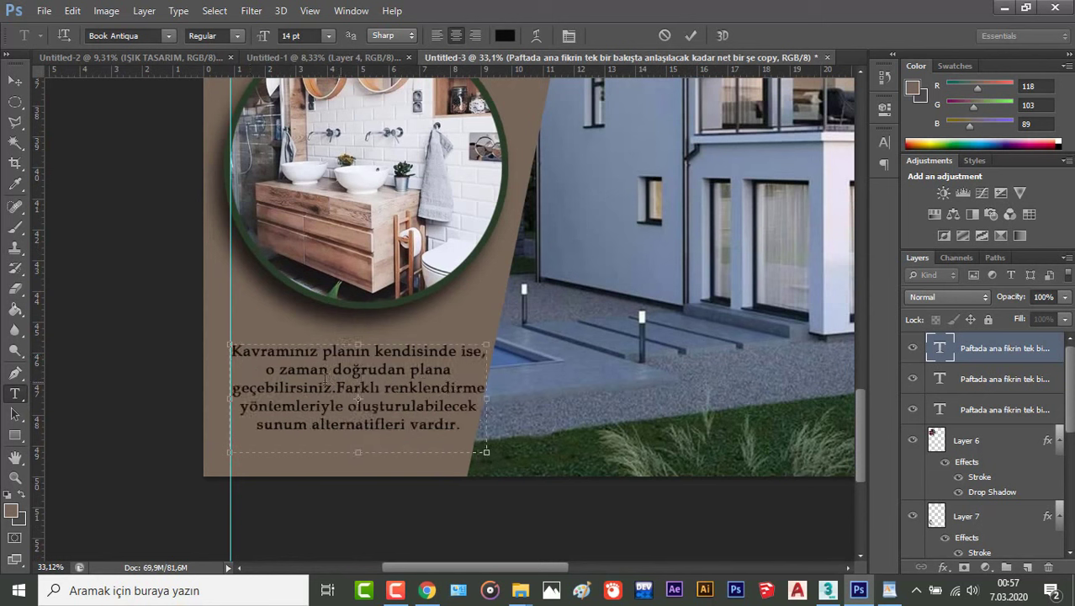
# Step: Remove the space before "o zaman" in the lowest paragraph and move the paragraph slightly up towards the bathroom photo
pyautogui.click(269, 368)
pyautogui.press('BackSpace')
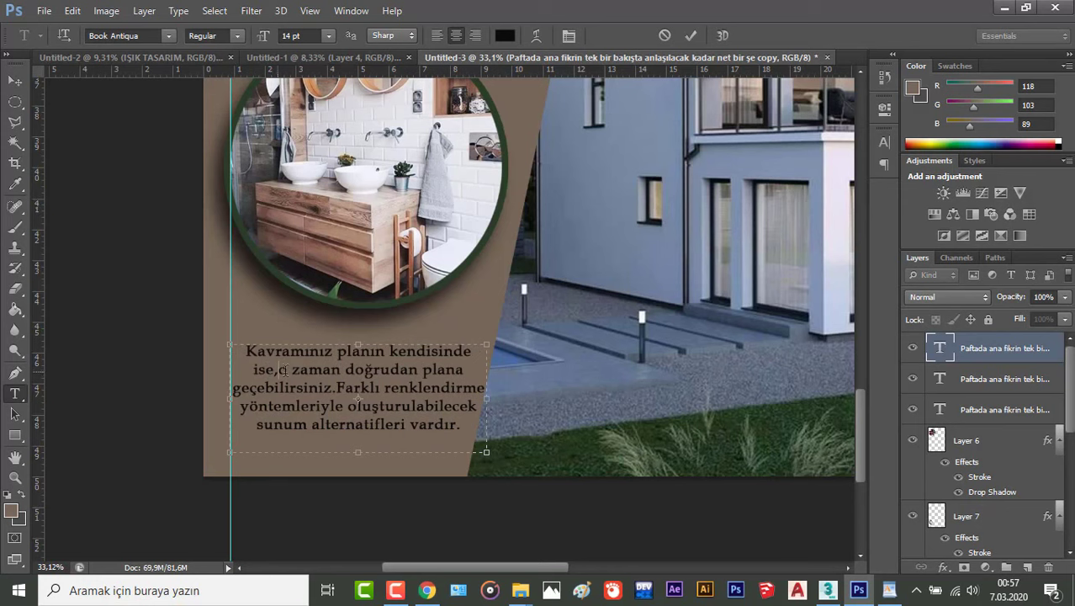
pyautogui.click(690, 35)
pyautogui.press('v')
pyautogui.moveTo(386, 357); pyautogui.dragTo(385, 341)
# Step: Add a text box across the lower part of the house render and paste the title "MİMARİ PAFTA HAZIRLAMA" into it
pyautogui.scroll(-10, 383, 404)
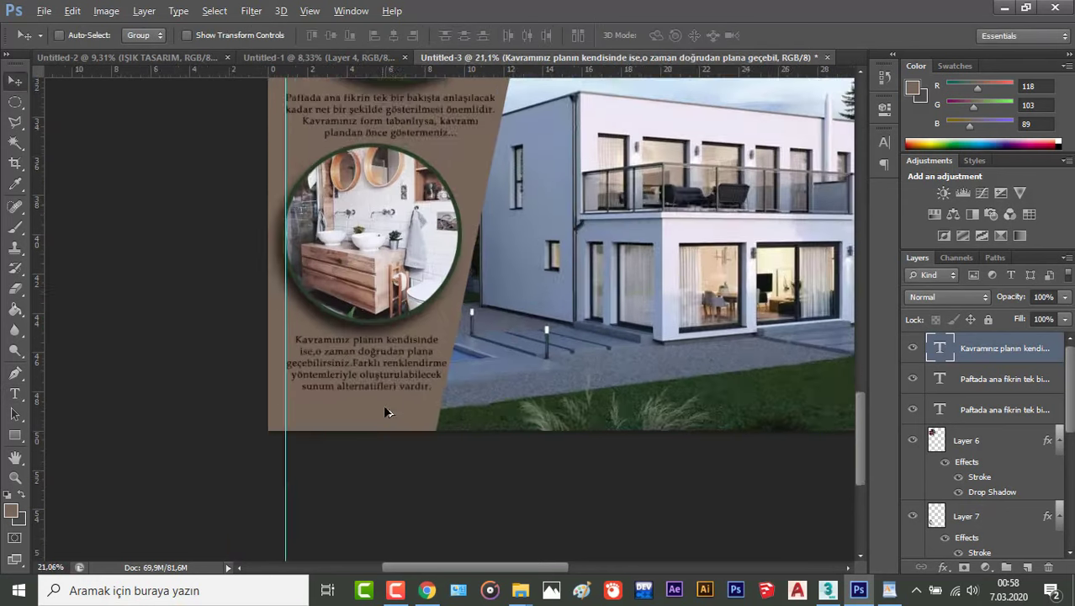
pyautogui.press('alt')
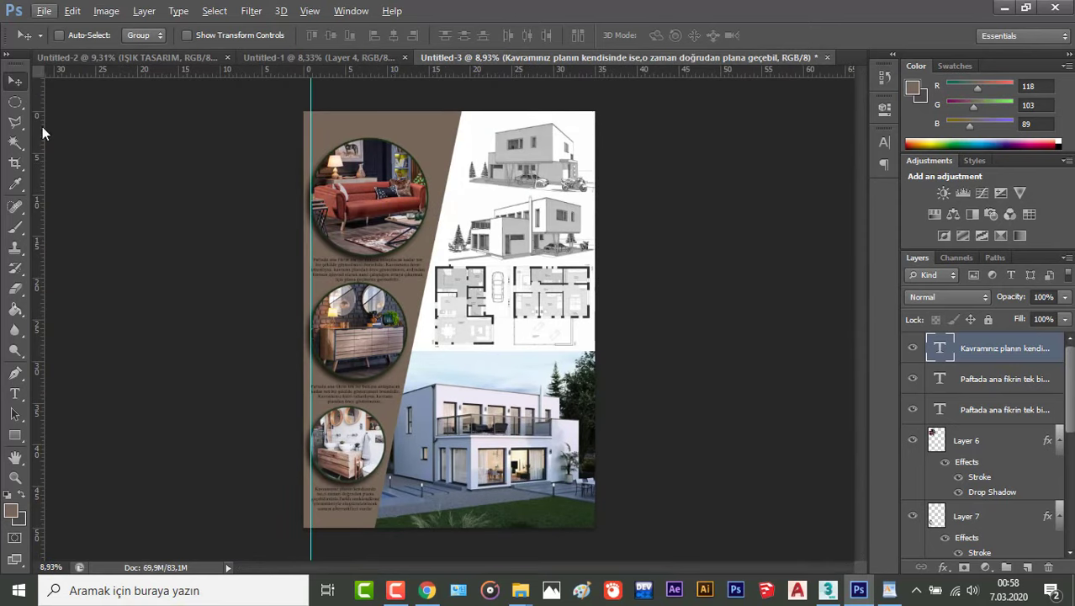
pyautogui.click(14, 393)
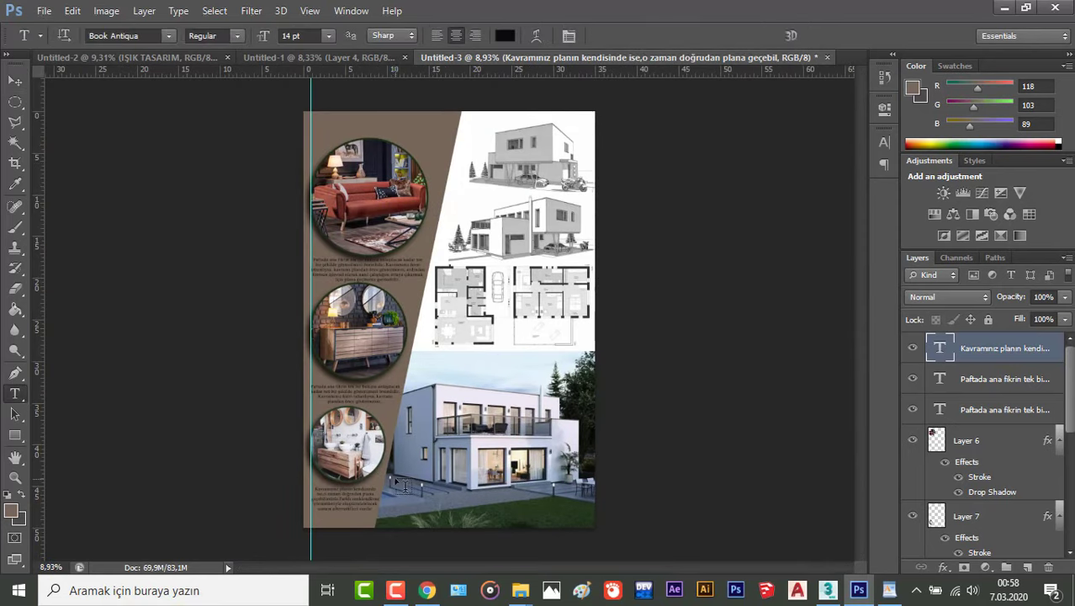
pyautogui.moveTo(400, 484); pyautogui.dragTo(586, 525)
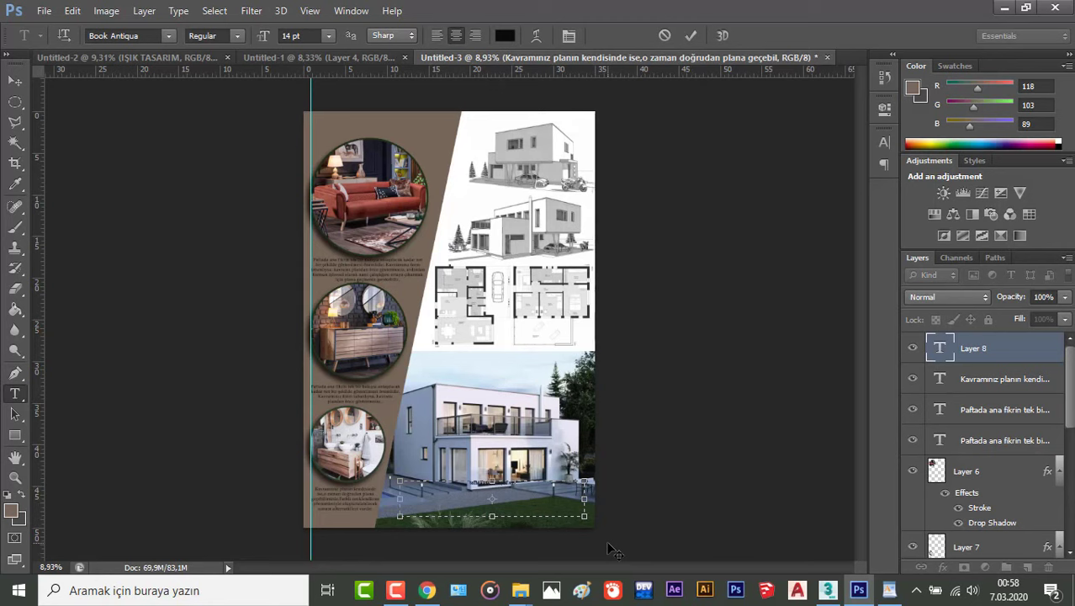
pyautogui.hotkey('ctrl', 'v')
# Step: Set the title's font size to 45 pt and its text colour to white
pyautogui.click(291, 36)
pyautogui.write('45')
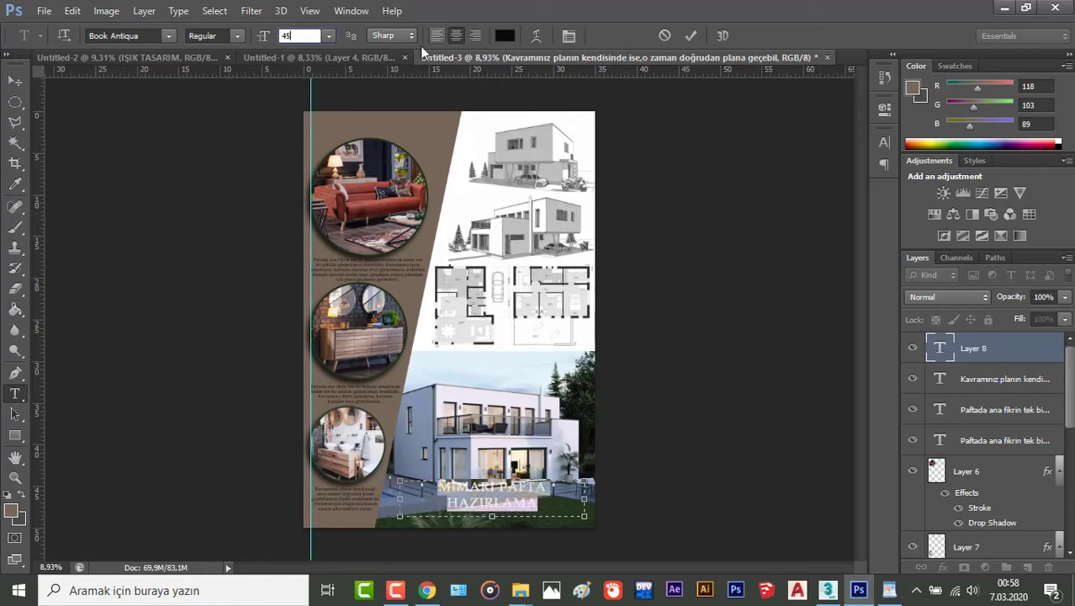
pyautogui.click(505, 35)
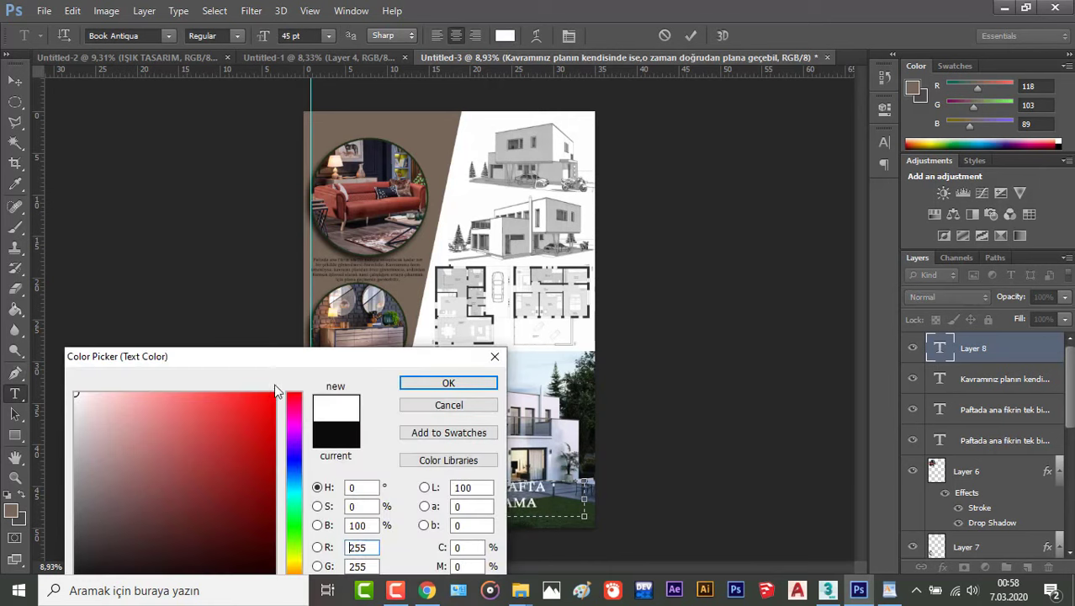
pyautogui.click(449, 383)
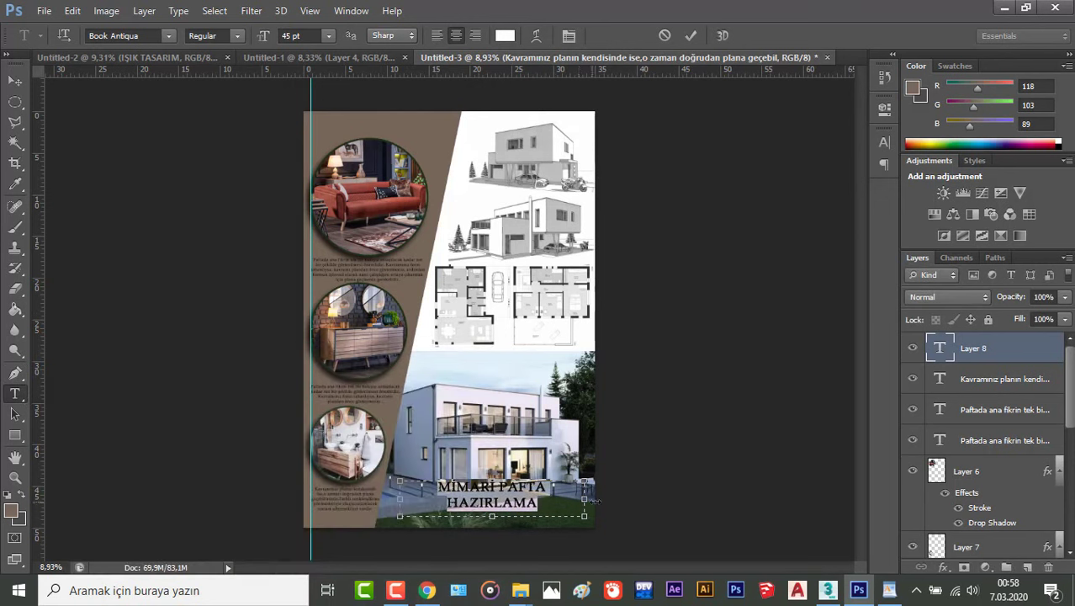
# Step: Widen the title's text box past the board's right edge so the title runs on a single line
pyautogui.moveTo(594, 500); pyautogui.dragTo(687, 510)
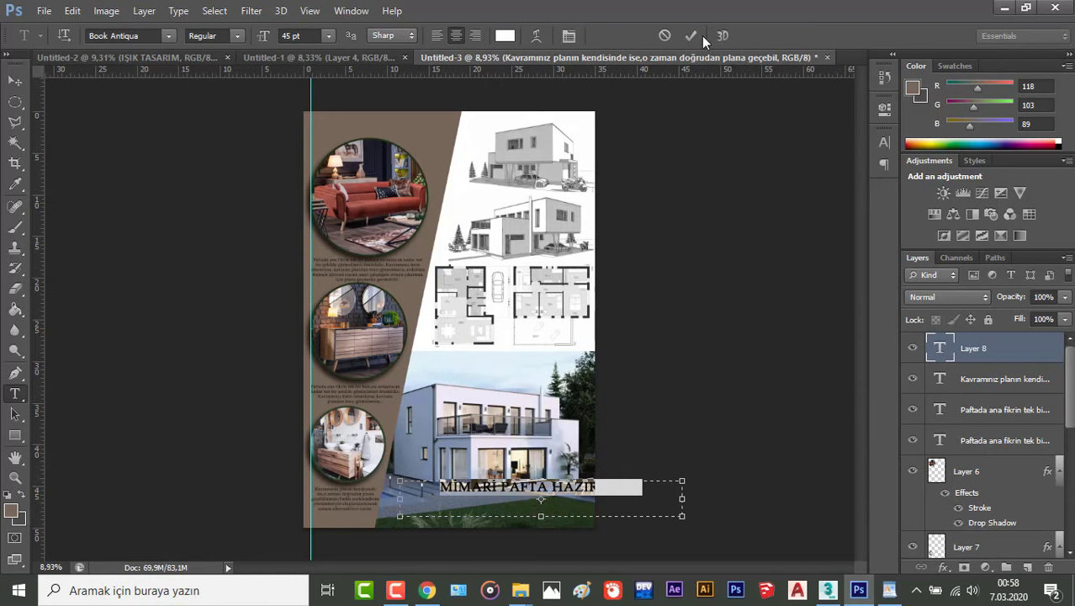
pyautogui.click(692, 35)
pyautogui.click(20, 84)
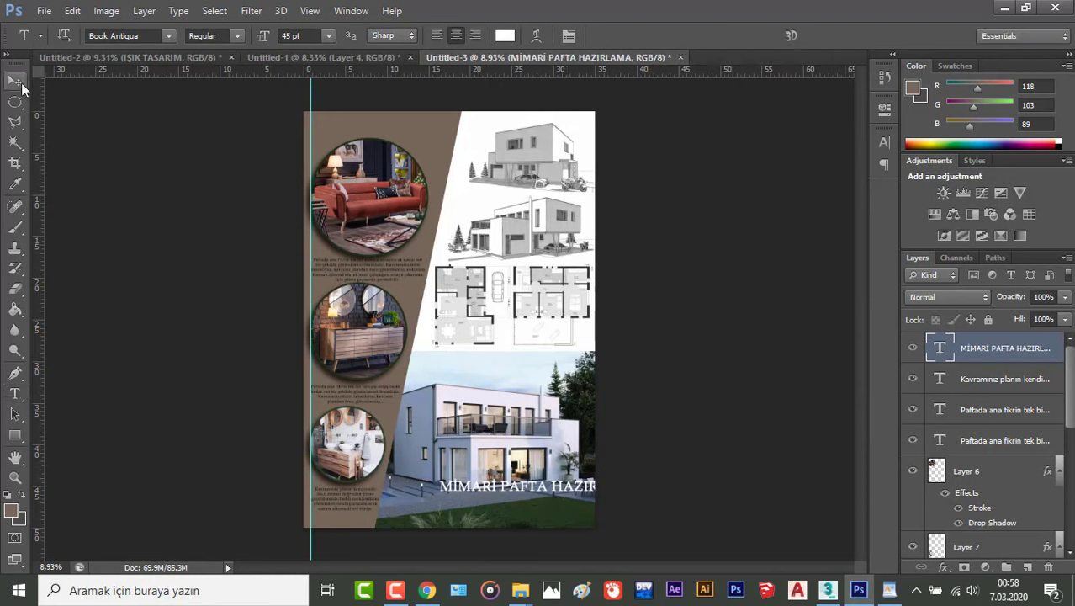
# Step: Move the title fully inside the board along the render's lower edge and place a duplicate of it directly below
pyautogui.moveTo(523, 487); pyautogui.dragTo(477, 519)
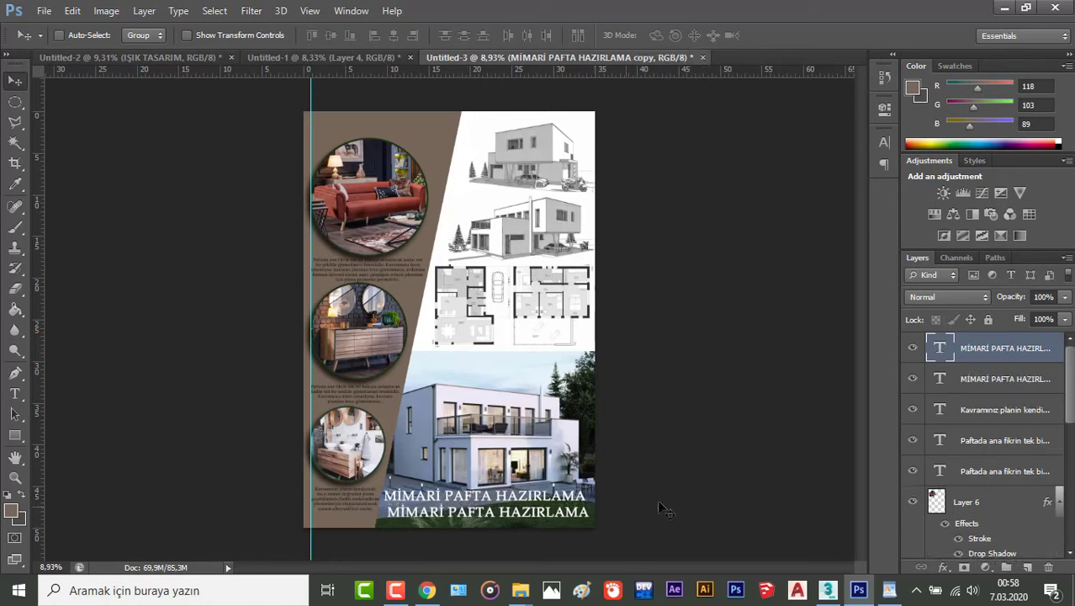
# Step: Replace the lower title copy's text with "IŞIK TASARIM" and shift it right so its end lines up with the title above
pyautogui.doubleClick(940, 348)
pyautogui.press('BackSpace')
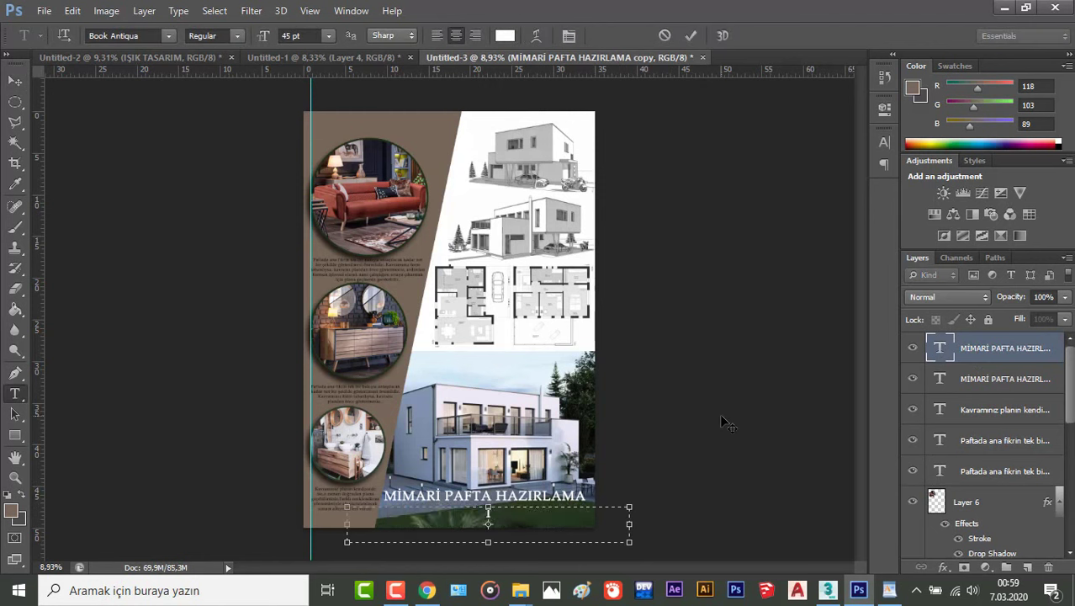
pyautogui.write('IŞIK TAS ARIM')
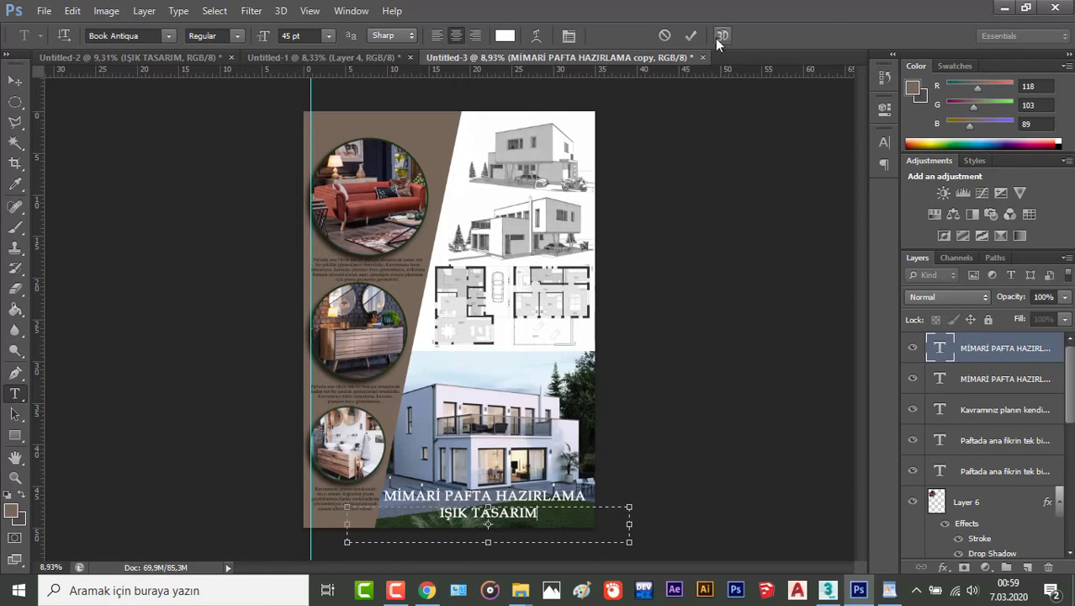
pyautogui.click(691, 36)
pyautogui.press('v')
pyautogui.moveTo(532, 512); pyautogui.dragTo(582, 511)
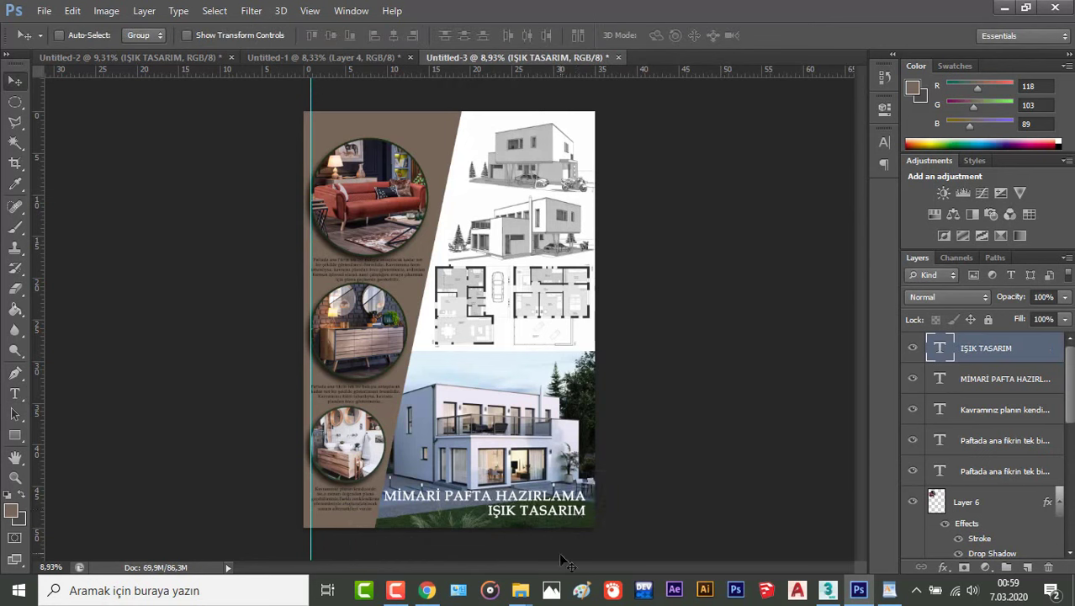
# Step: Remove the vertical guide near the board's left edge
pyautogui.scroll(-3, 518, 551)
pyautogui.scroll(1, 370, 541)
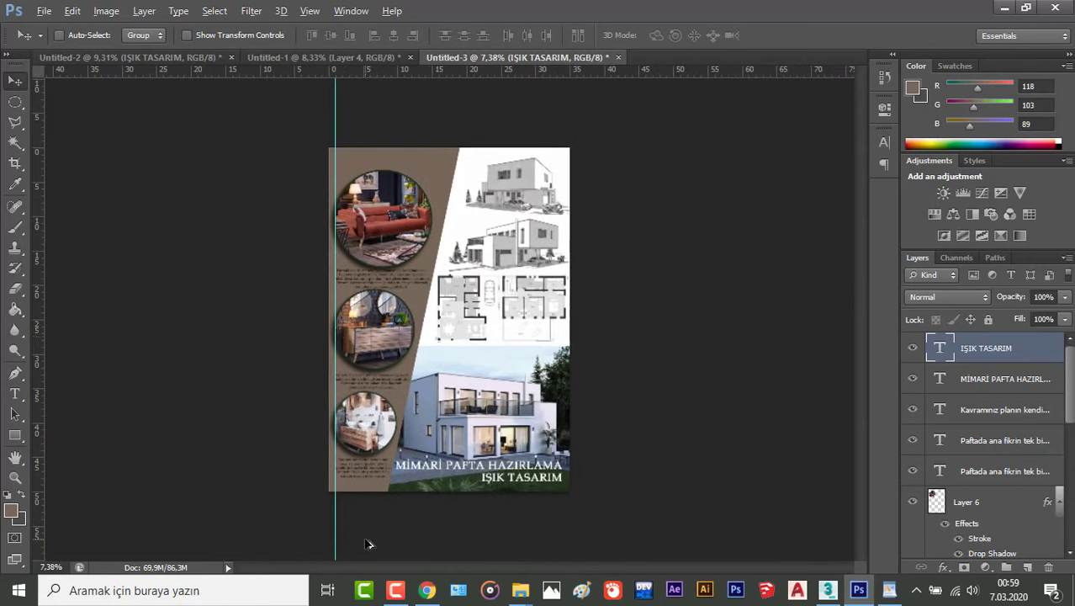
pyautogui.moveTo(331, 180); pyautogui.dragTo(34, 178)
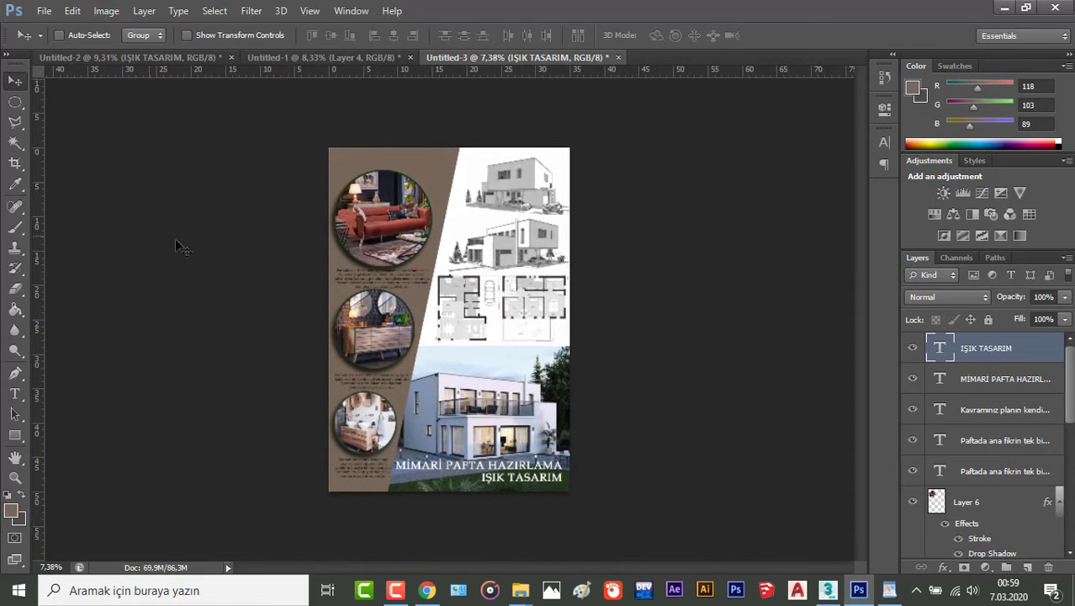